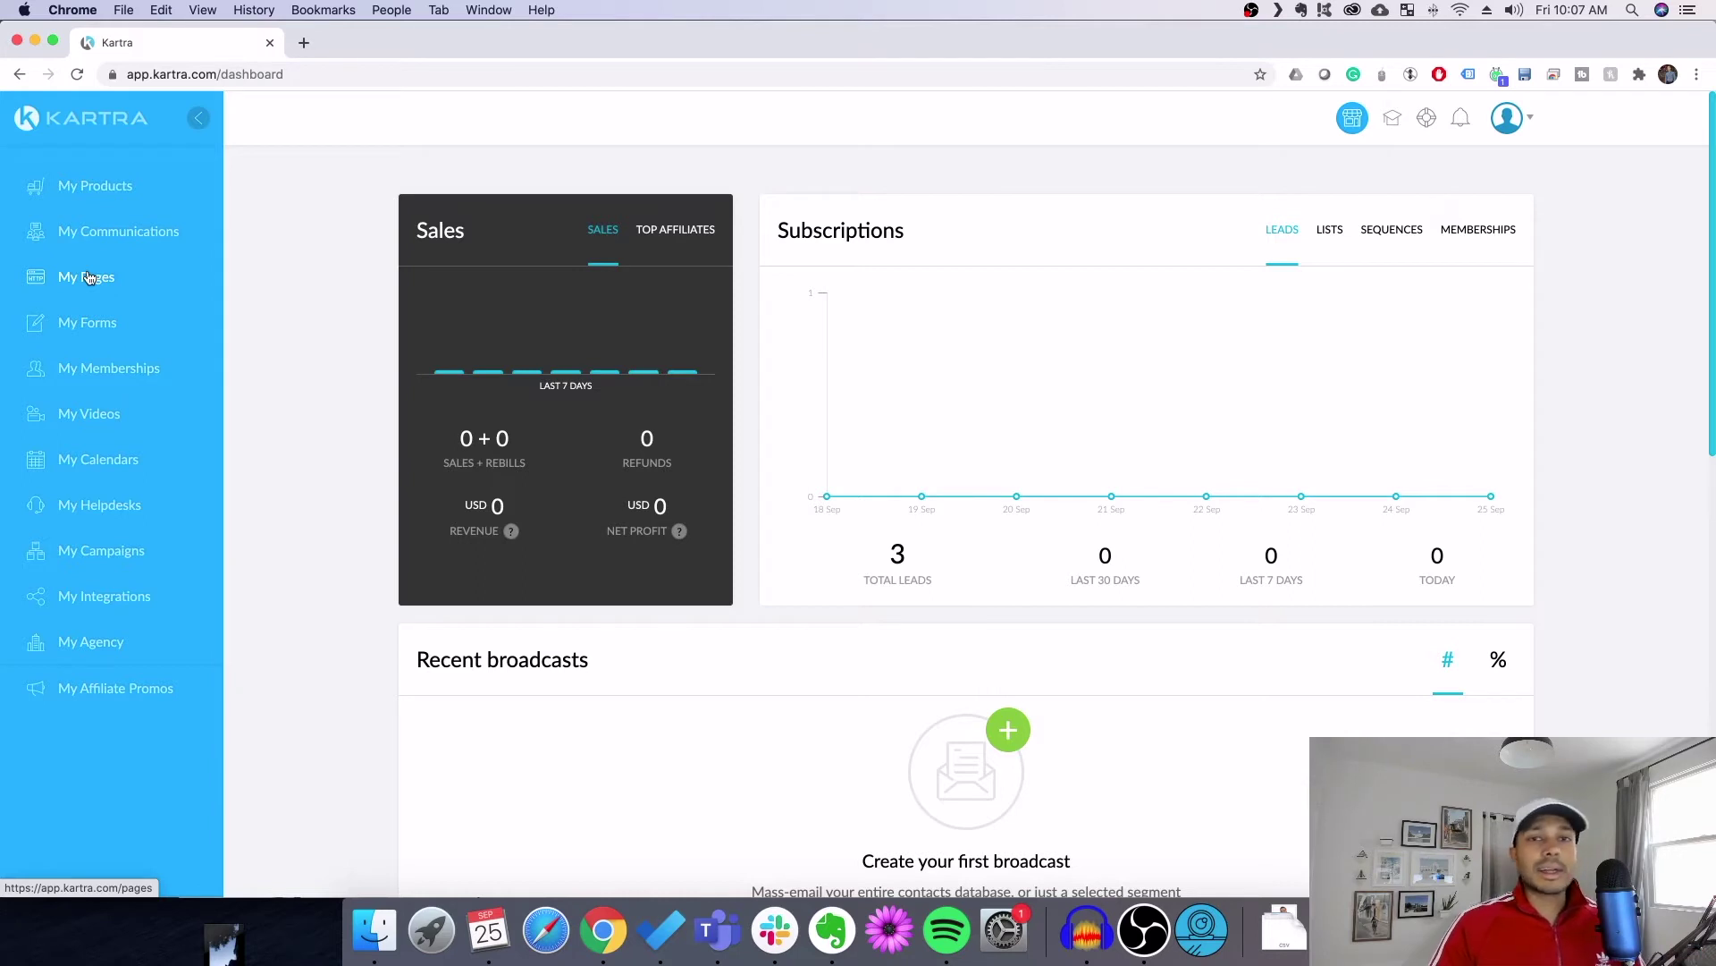
Browse the Thank You Pages templates offered for a new page, and close the template picker without choosing one
{"action": "left_click", "coordinate": [90, 277]}
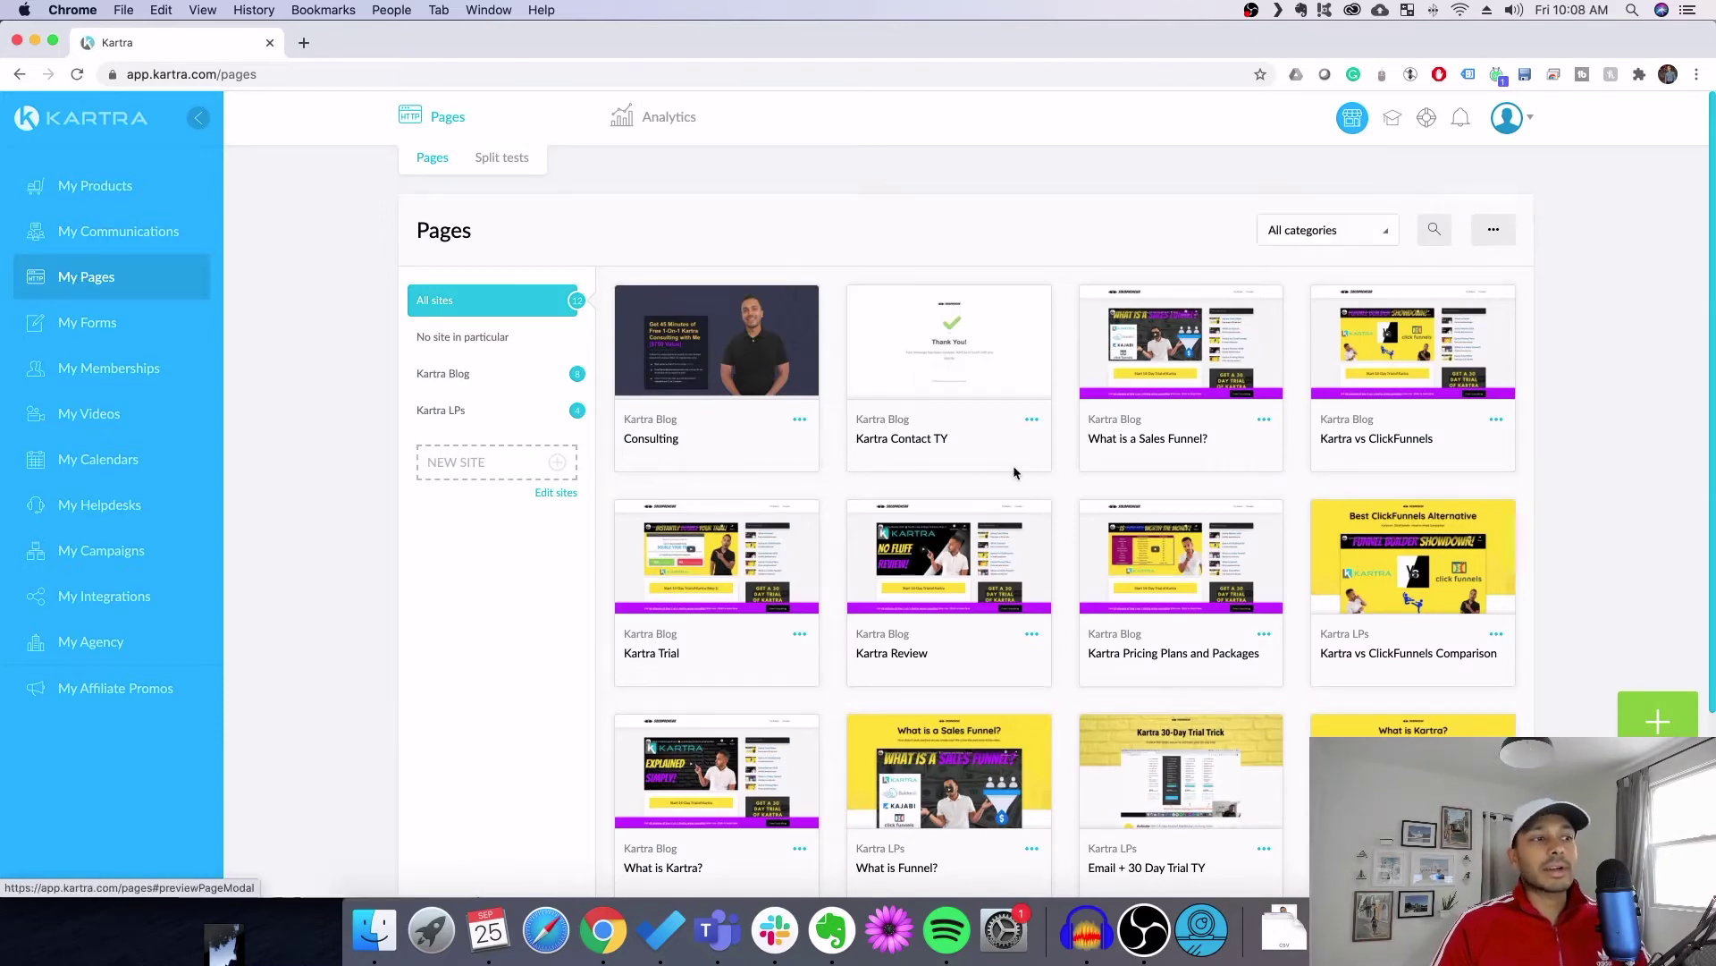
{"action": "scroll", "coordinate": [1659, 720], "scroll_direction": "down", "scroll_amount": 1}
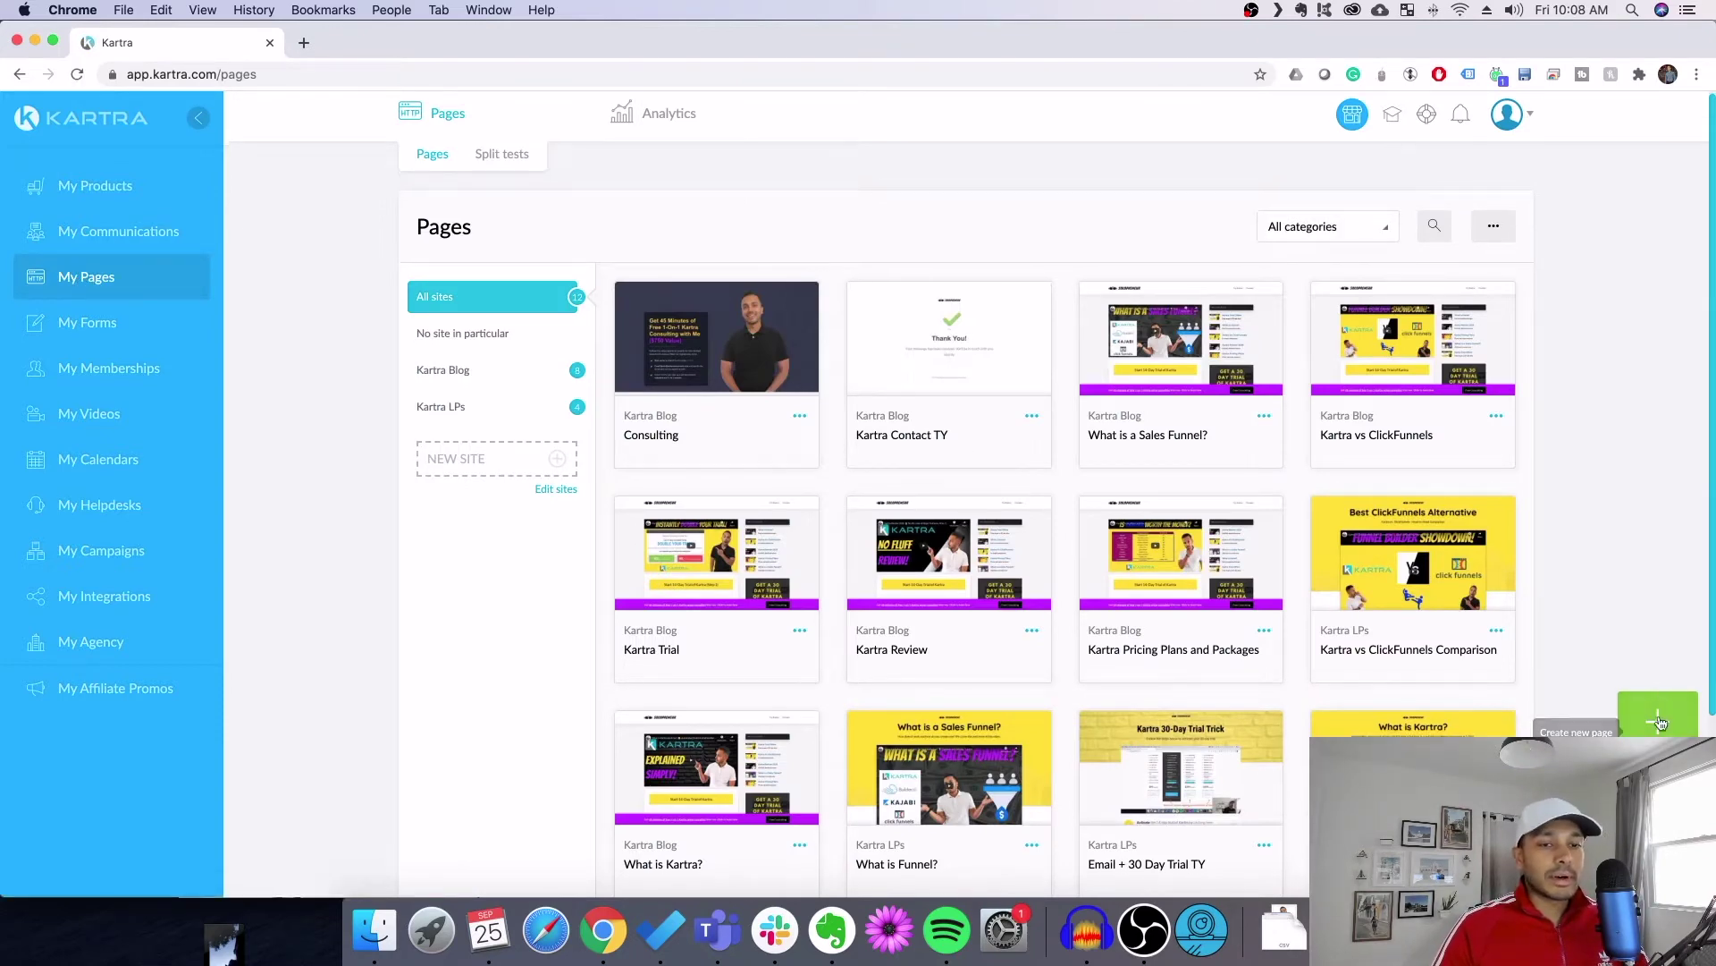
{"action": "left_click", "coordinate": [1659, 720]}
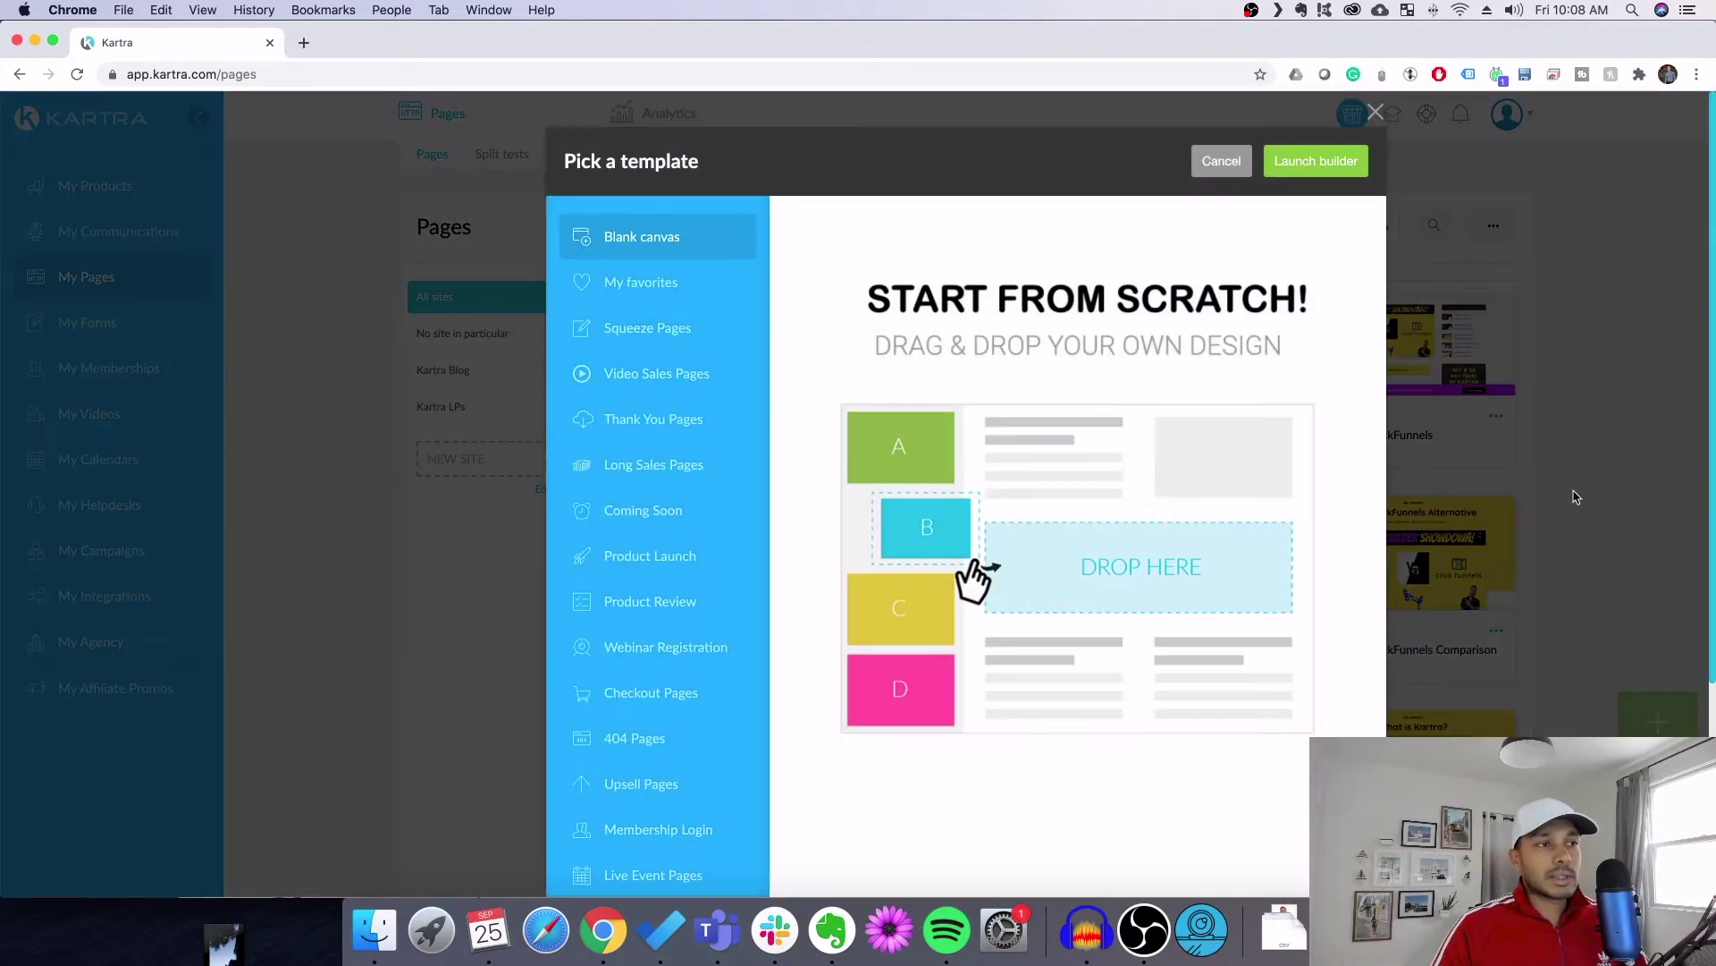
{"action": "left_click", "coordinate": [640, 416]}
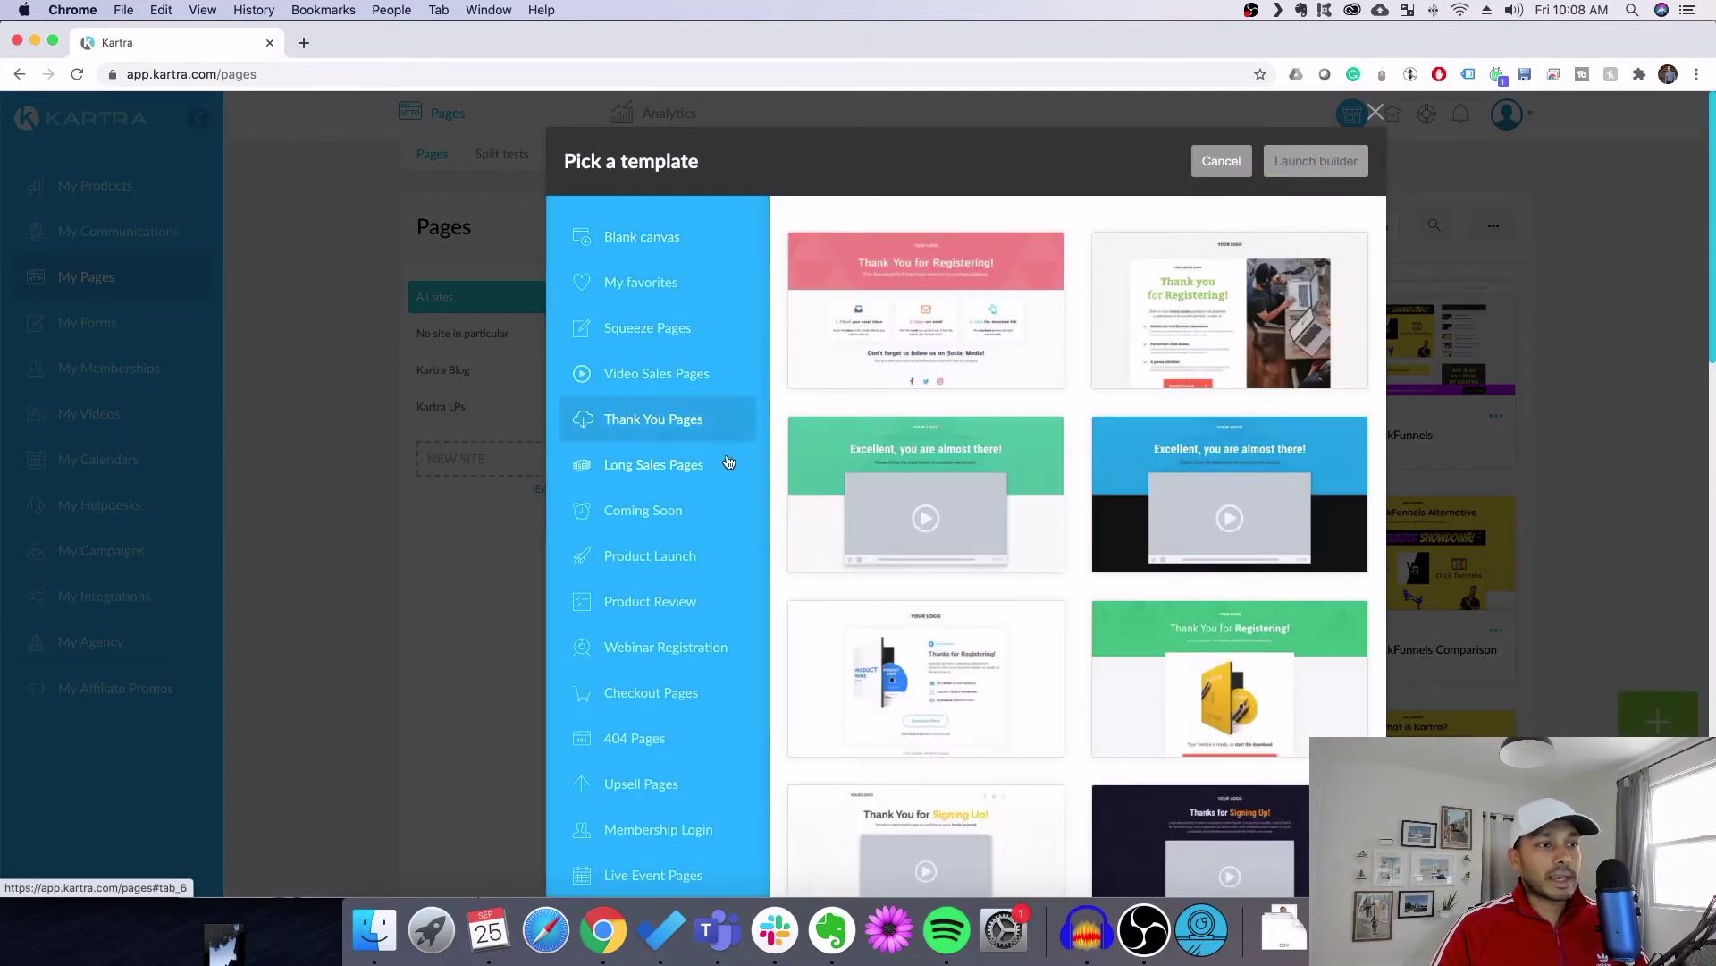
{"action": "mouse_move", "coordinate": [883, 364]}
{"action": "scroll", "coordinate": [1252, 501], "scroll_direction": "down", "scroll_amount": 5}
{"action": "mouse_move", "coordinate": [1280, 572]}
{"action": "scroll", "coordinate": [1280, 579], "scroll_direction": "down", "scroll_amount": 4}
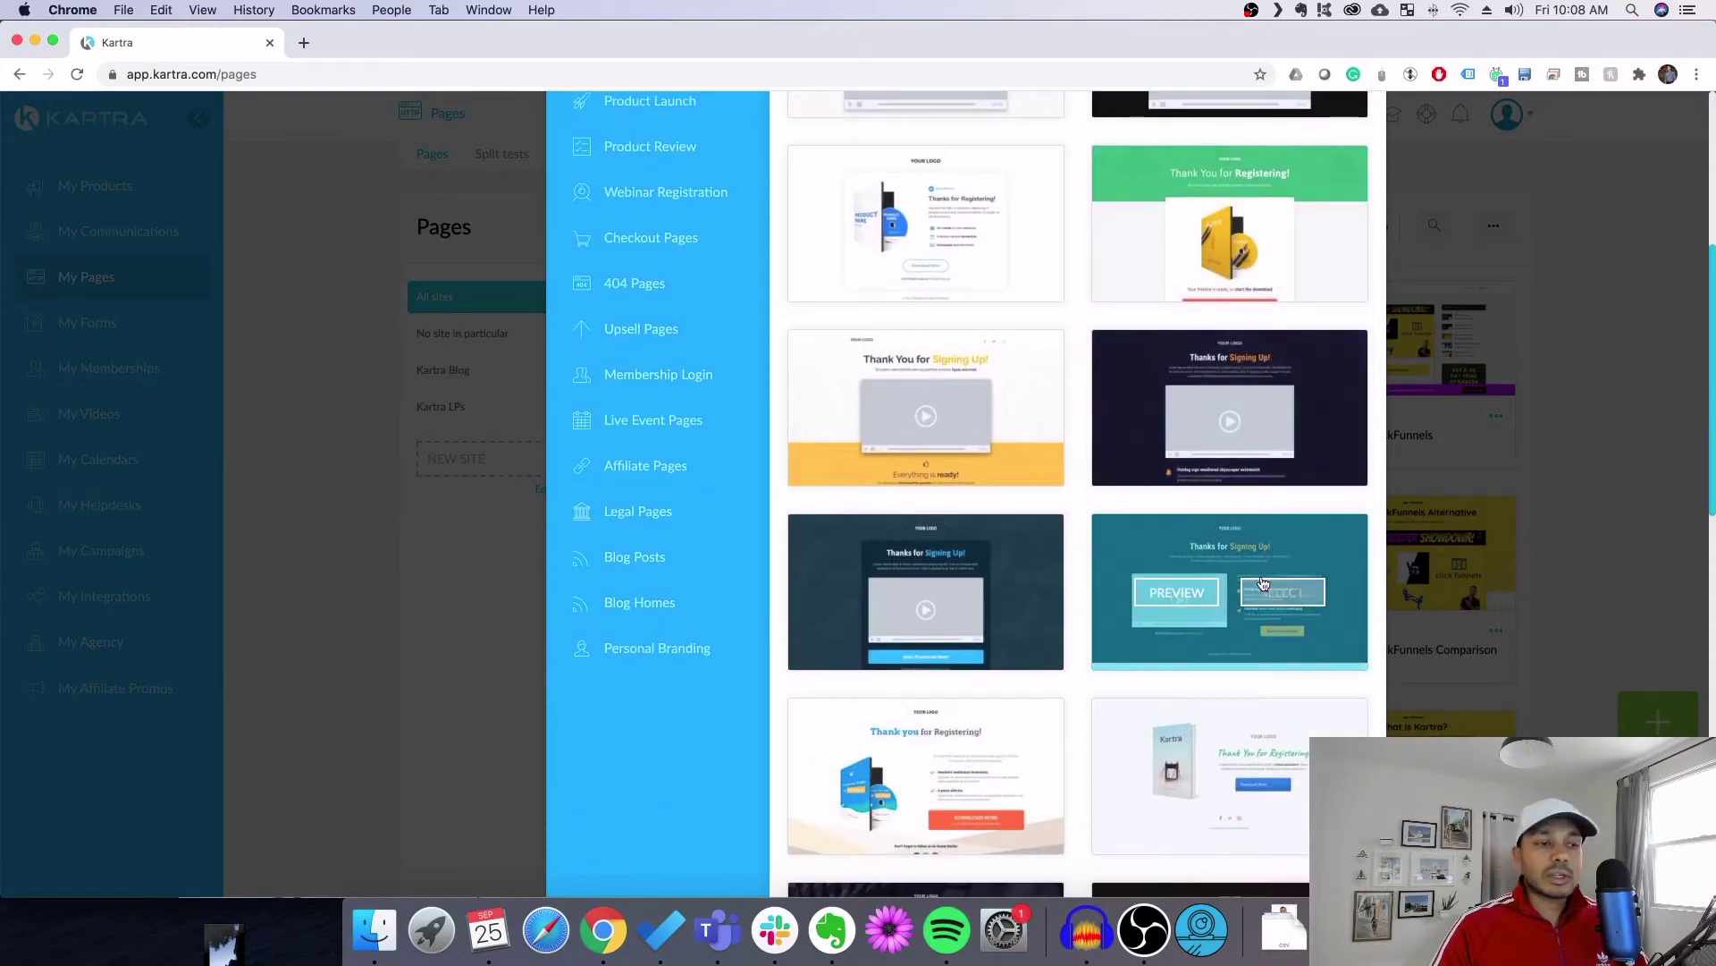
{"action": "mouse_move", "coordinate": [1283, 492]}
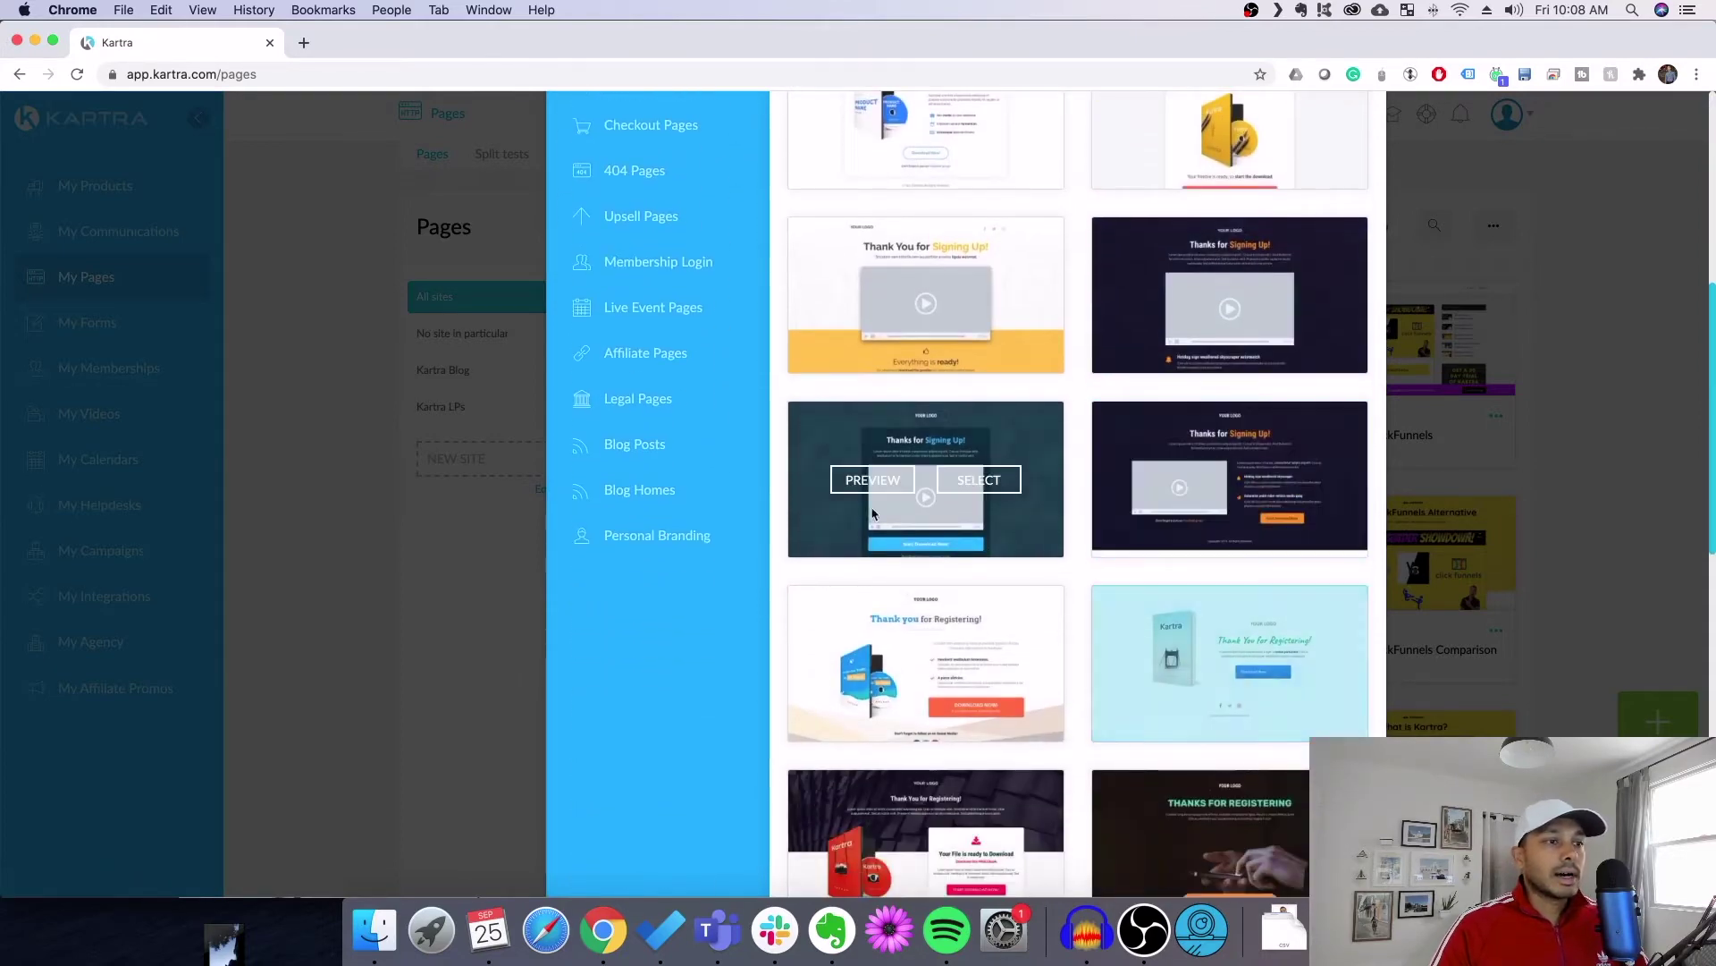
{"action": "scroll", "coordinate": [1252, 447], "scroll_direction": "up", "scroll_amount": 10}
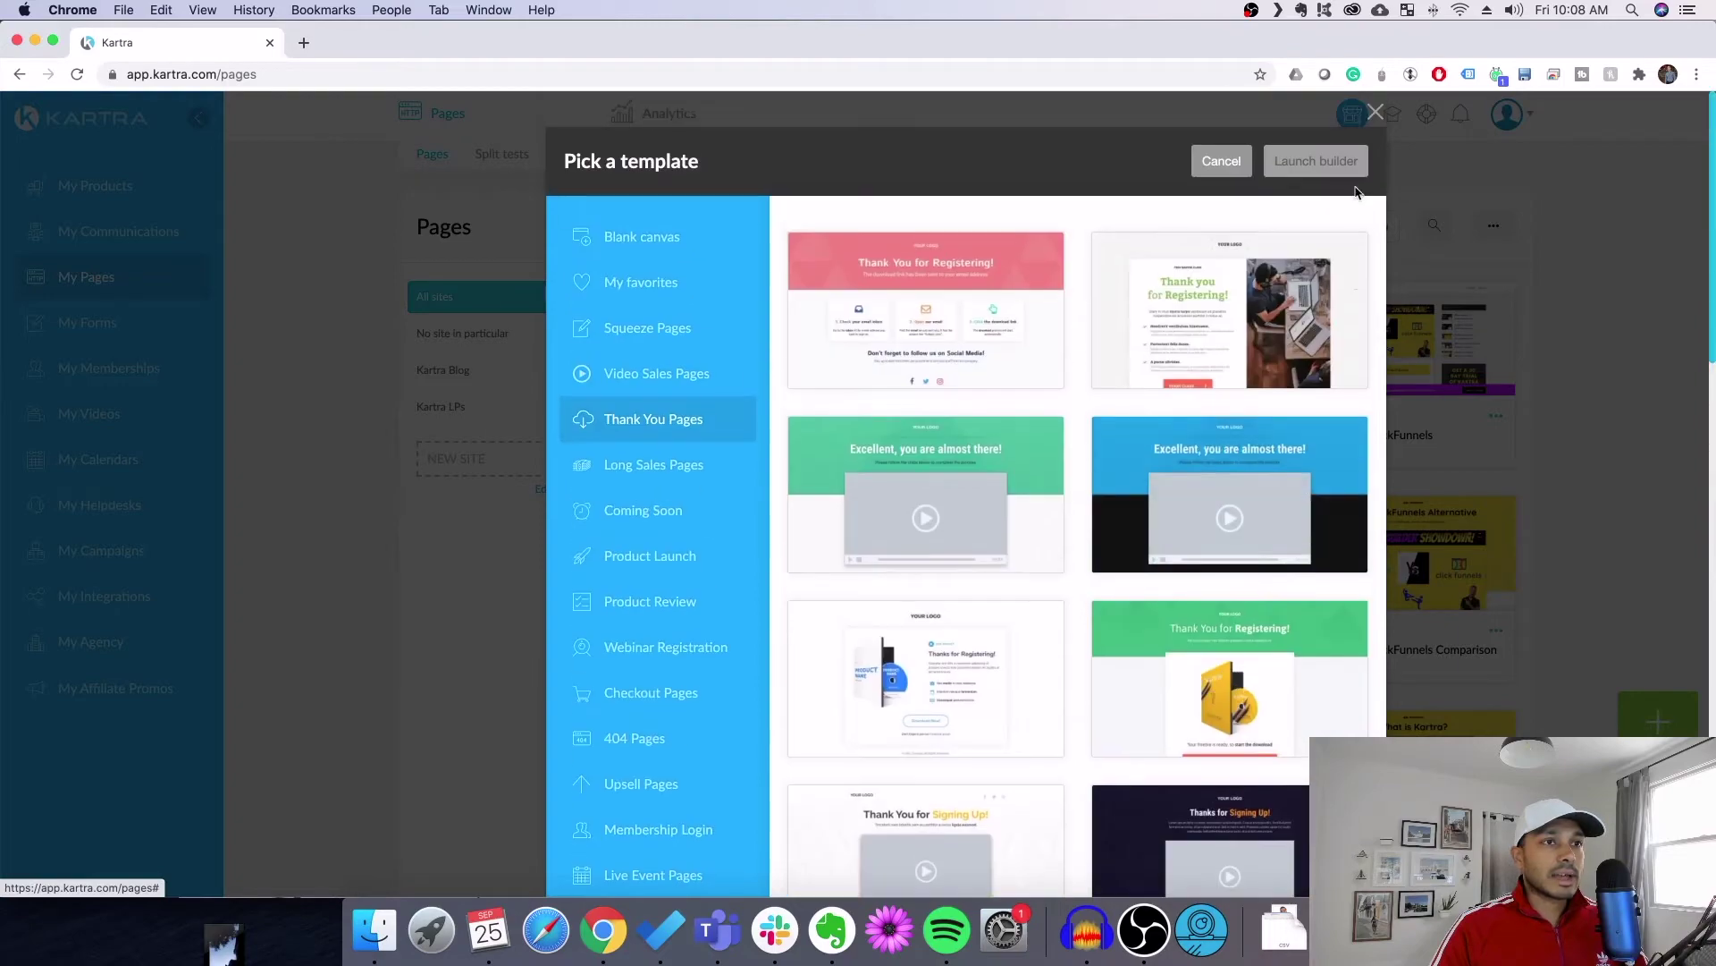
{"action": "left_click", "coordinate": [1371, 109]}
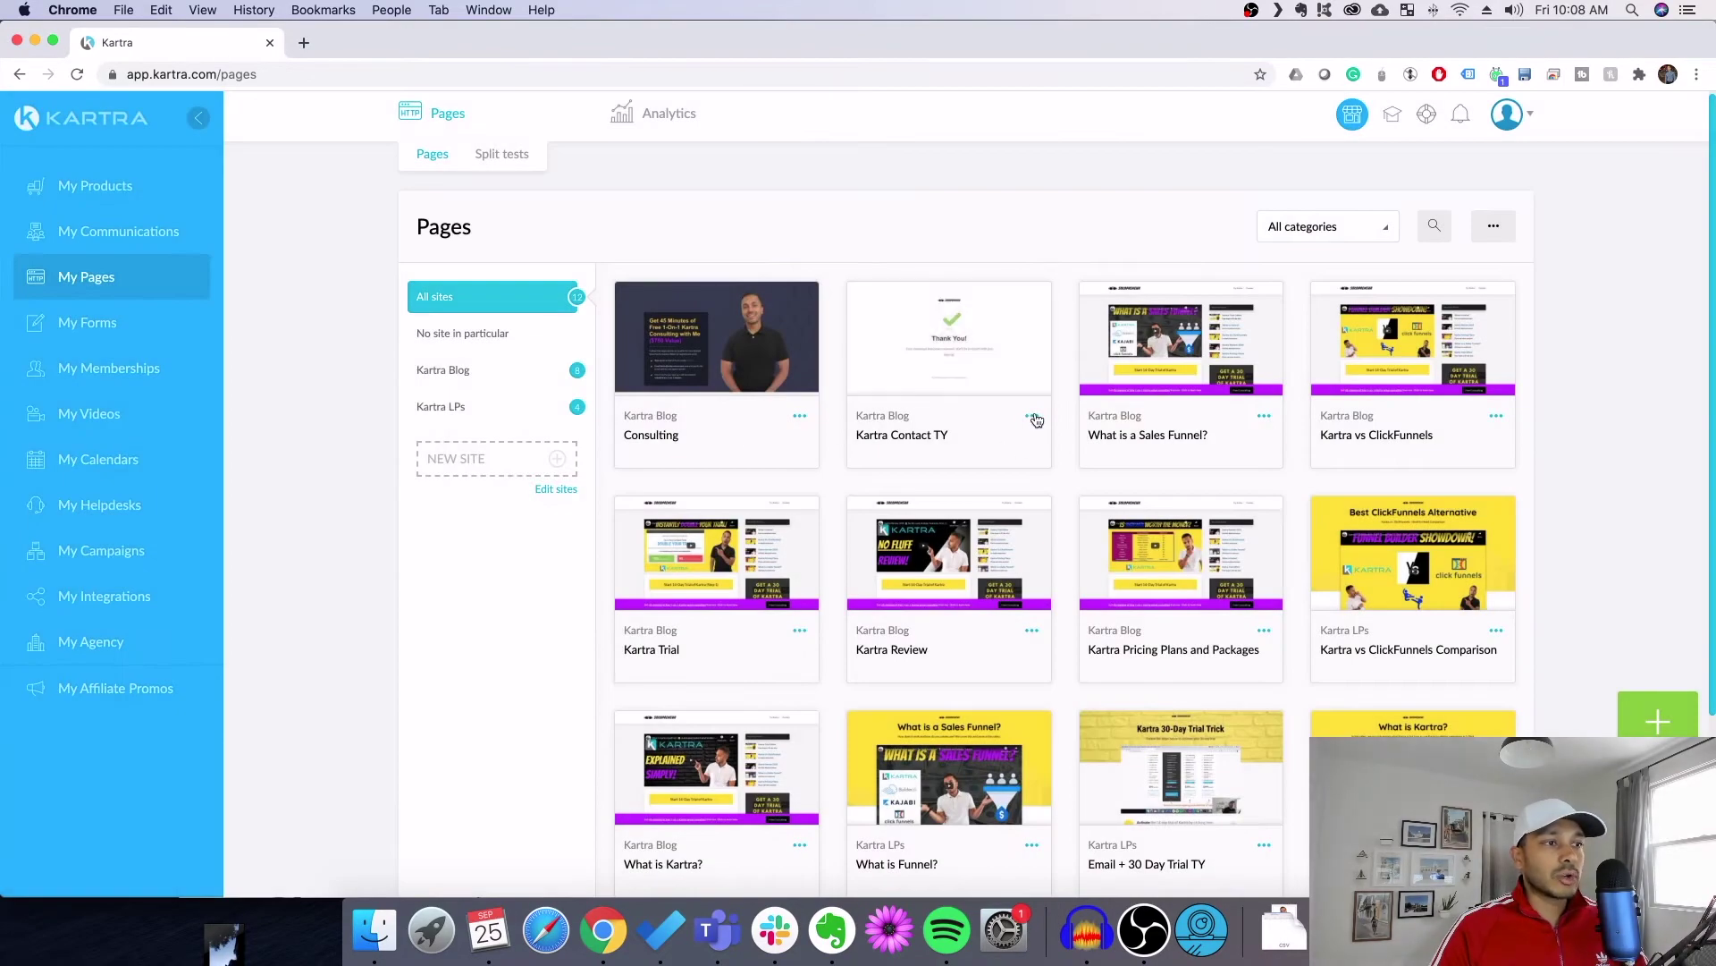
View the existing Kartra Contact TY page in the page builder and return to the dashboard
{"action": "left_click", "coordinate": [1031, 416]}
{"action": "left_click", "coordinate": [1120, 448]}
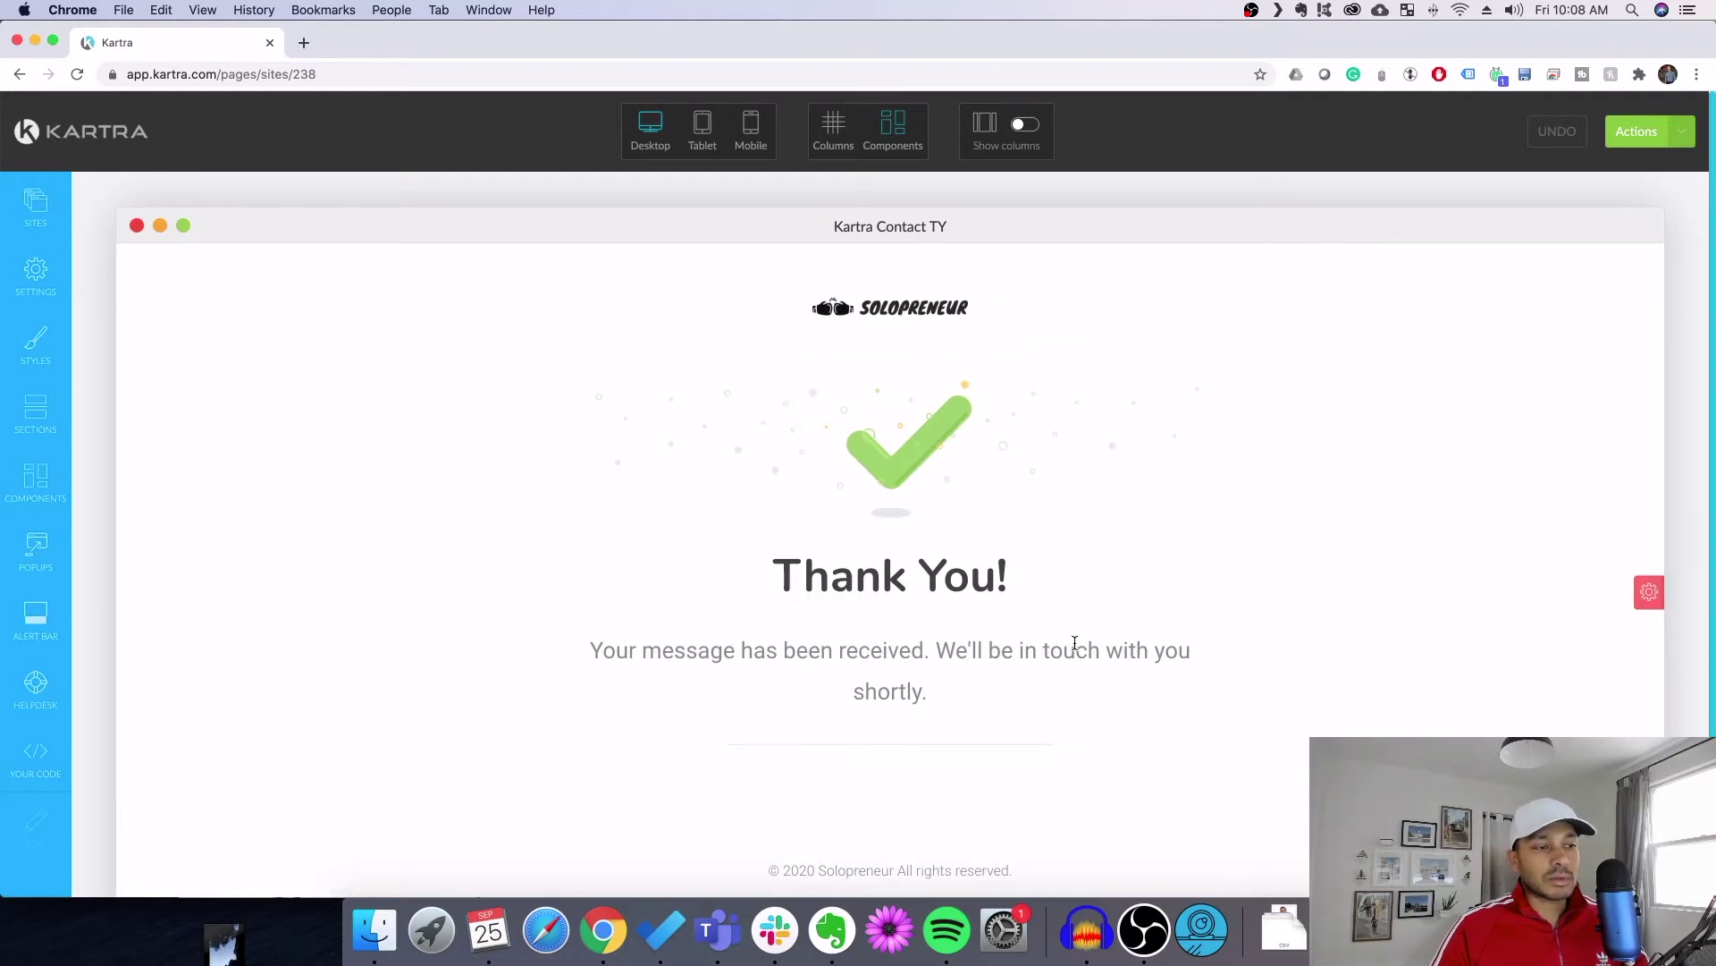
{"action": "mouse_move", "coordinate": [1005, 642]}
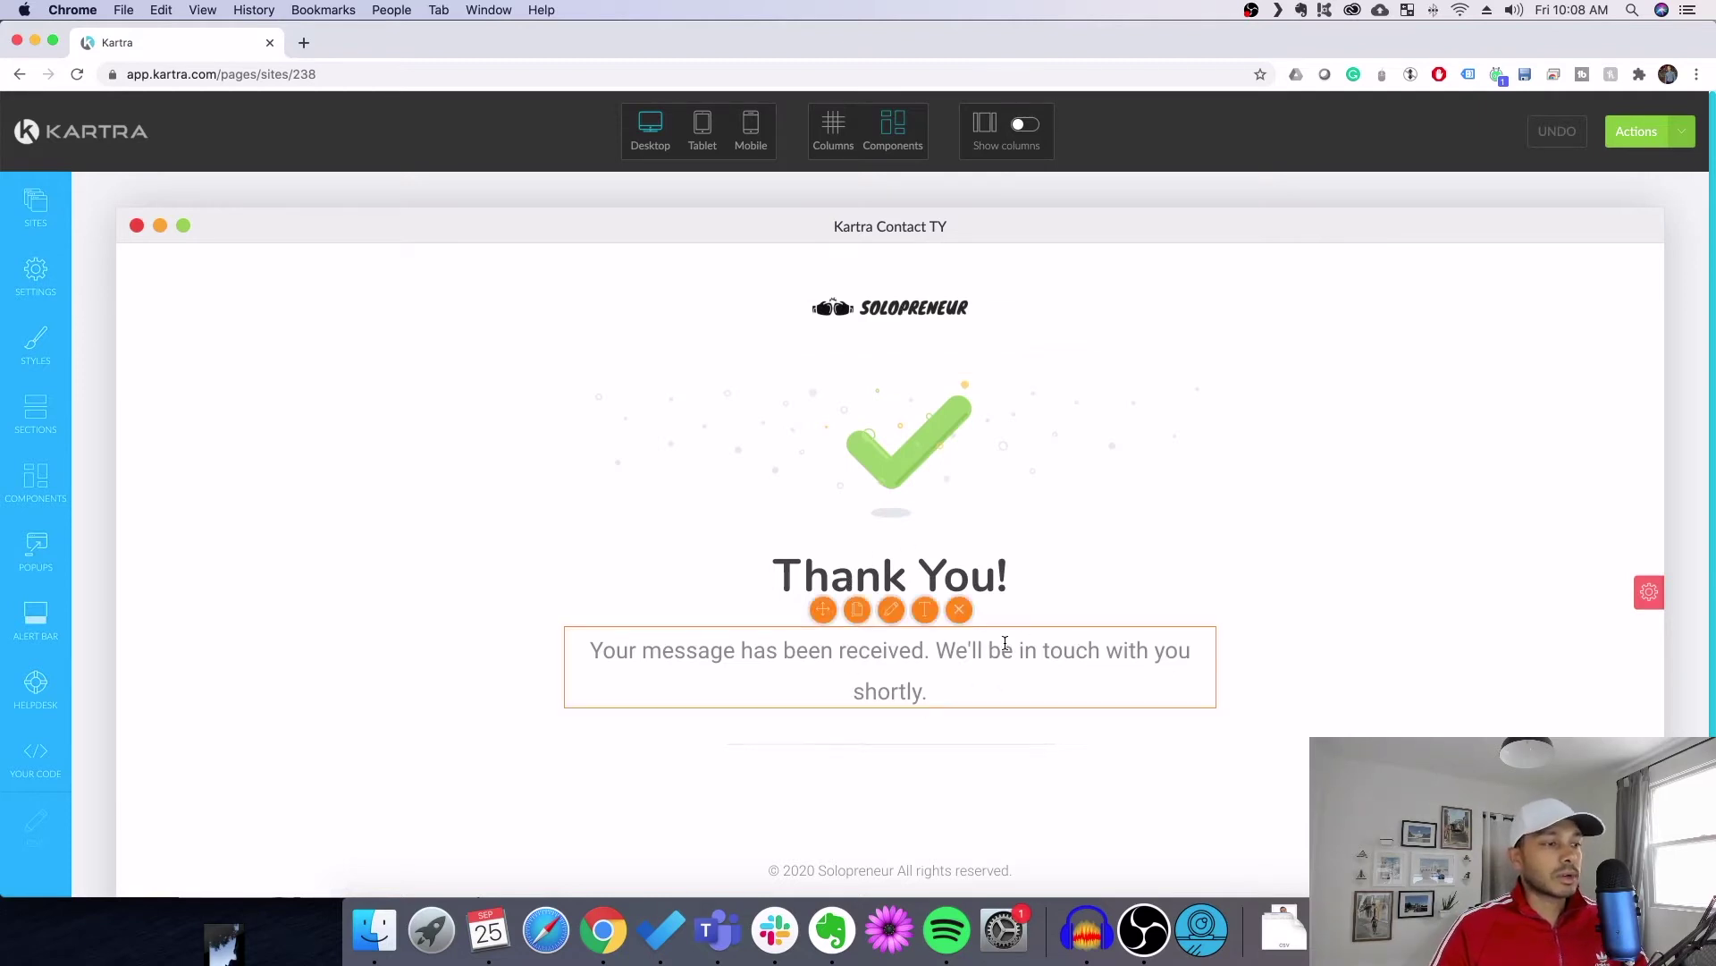
{"action": "key", "text": "super+r"}
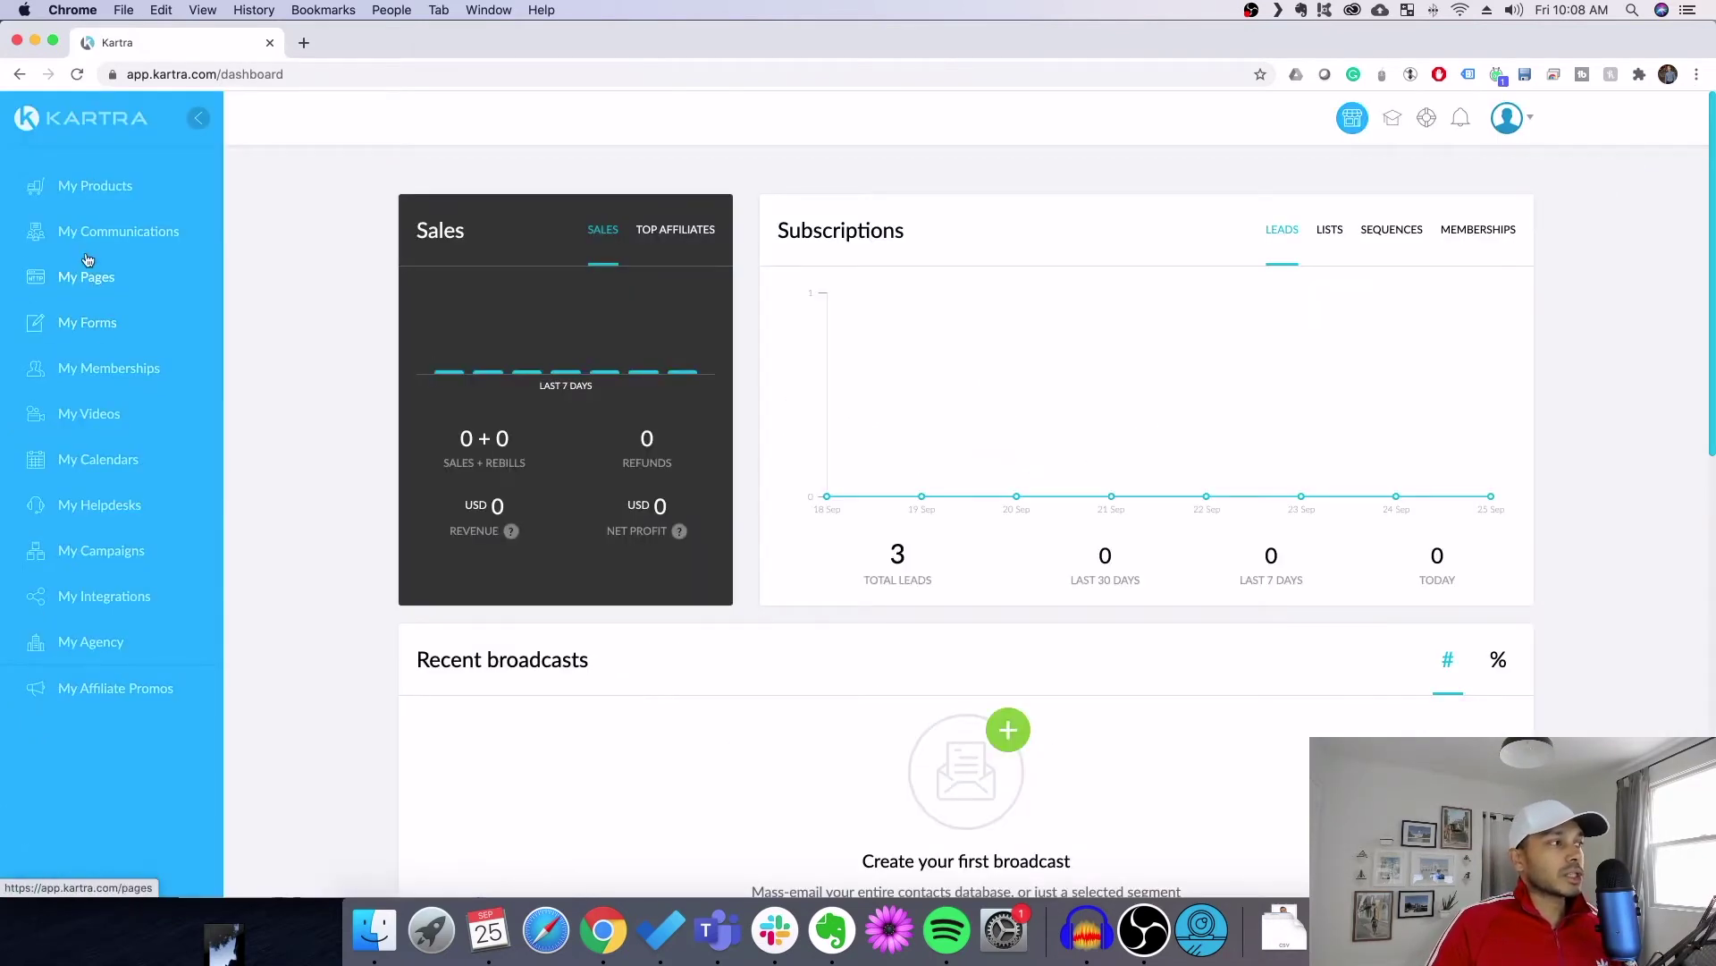
Open the existing Contact Form for editing and make its form fields changeable
{"action": "left_click", "coordinate": [83, 324]}
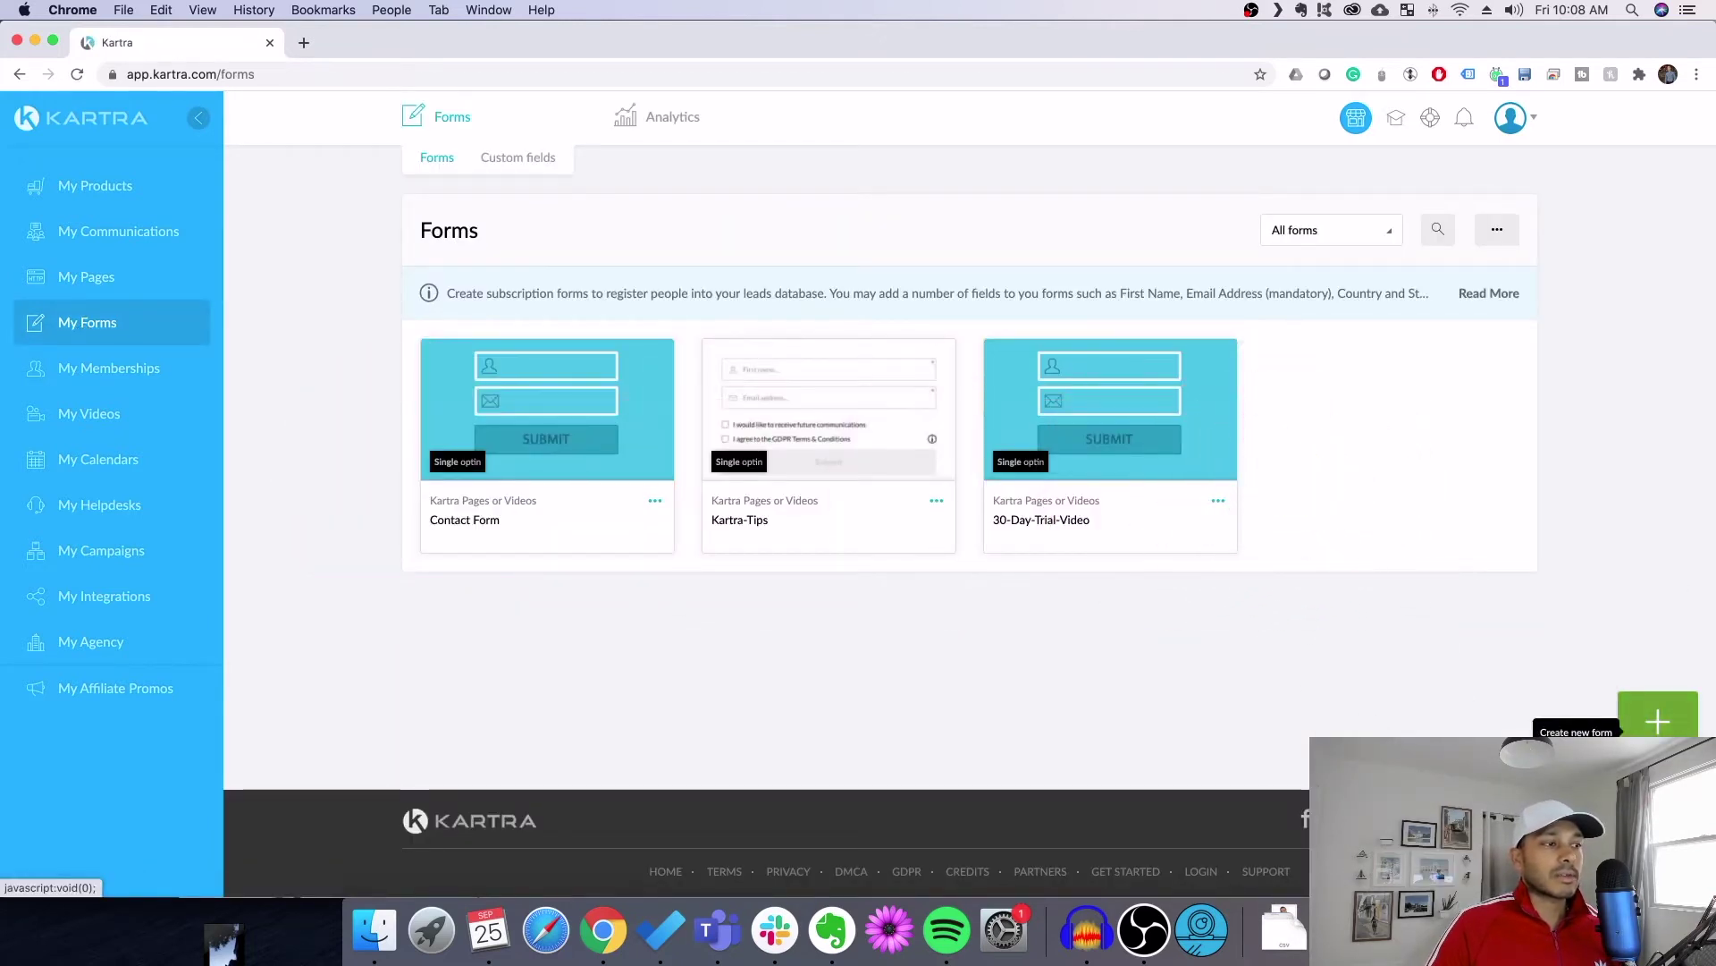
{"action": "left_click", "coordinate": [655, 503]}
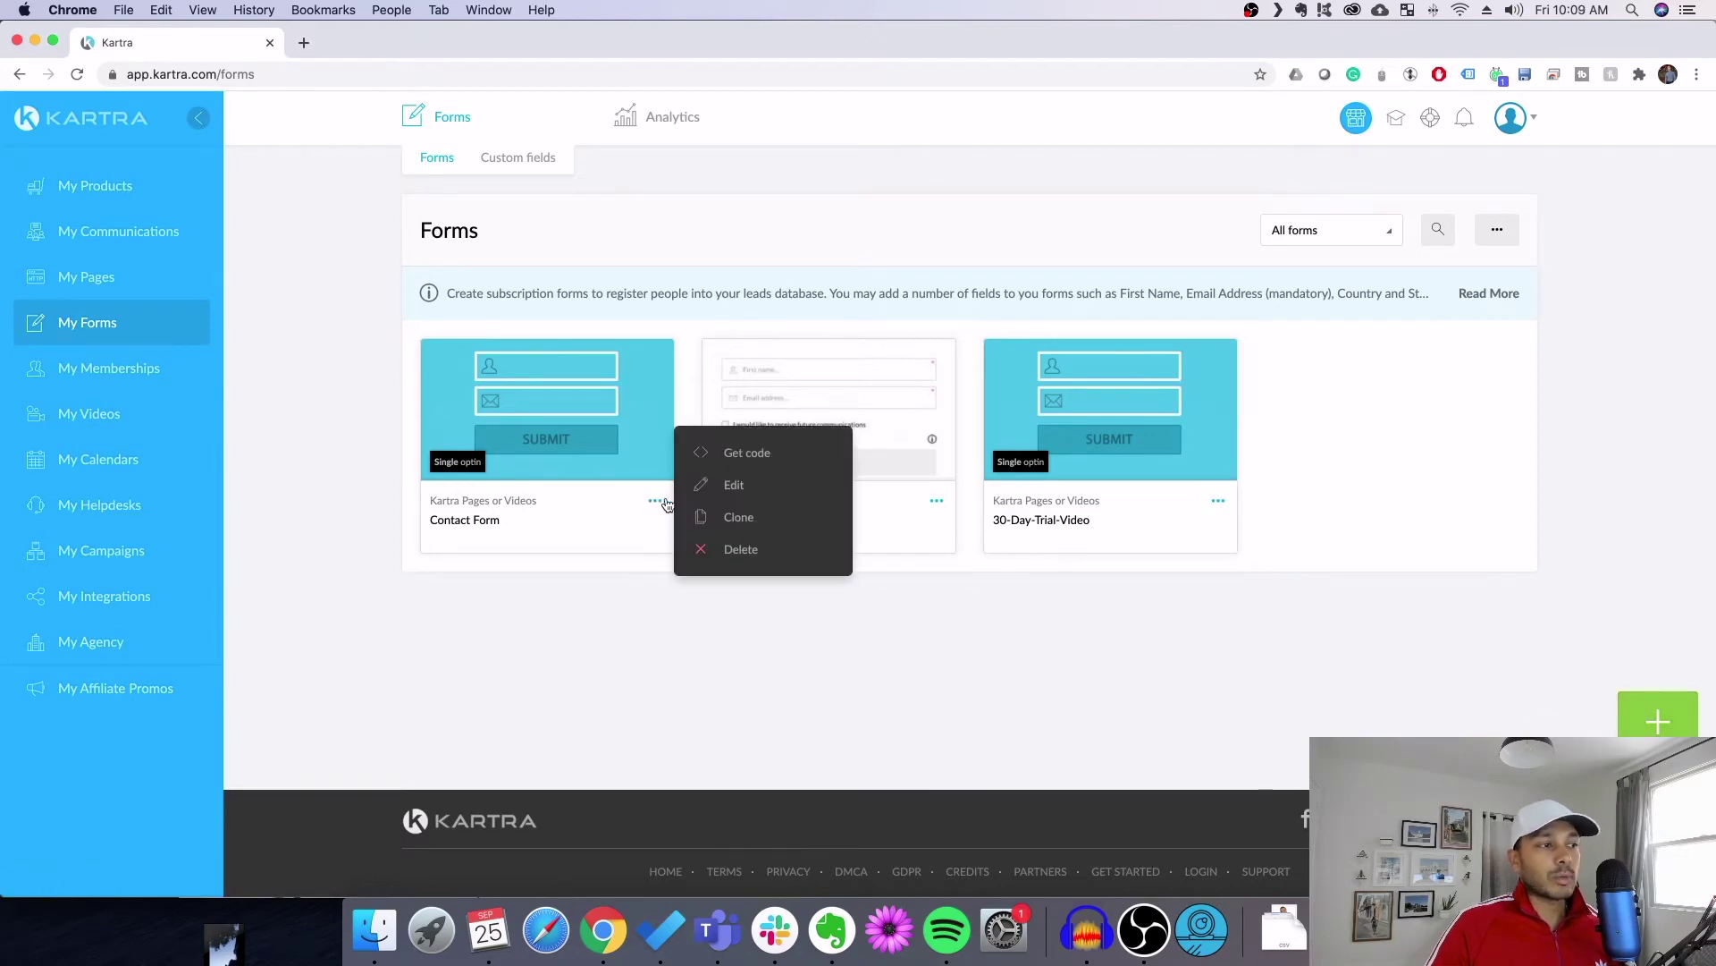
{"action": "left_click", "coordinate": [731, 485]}
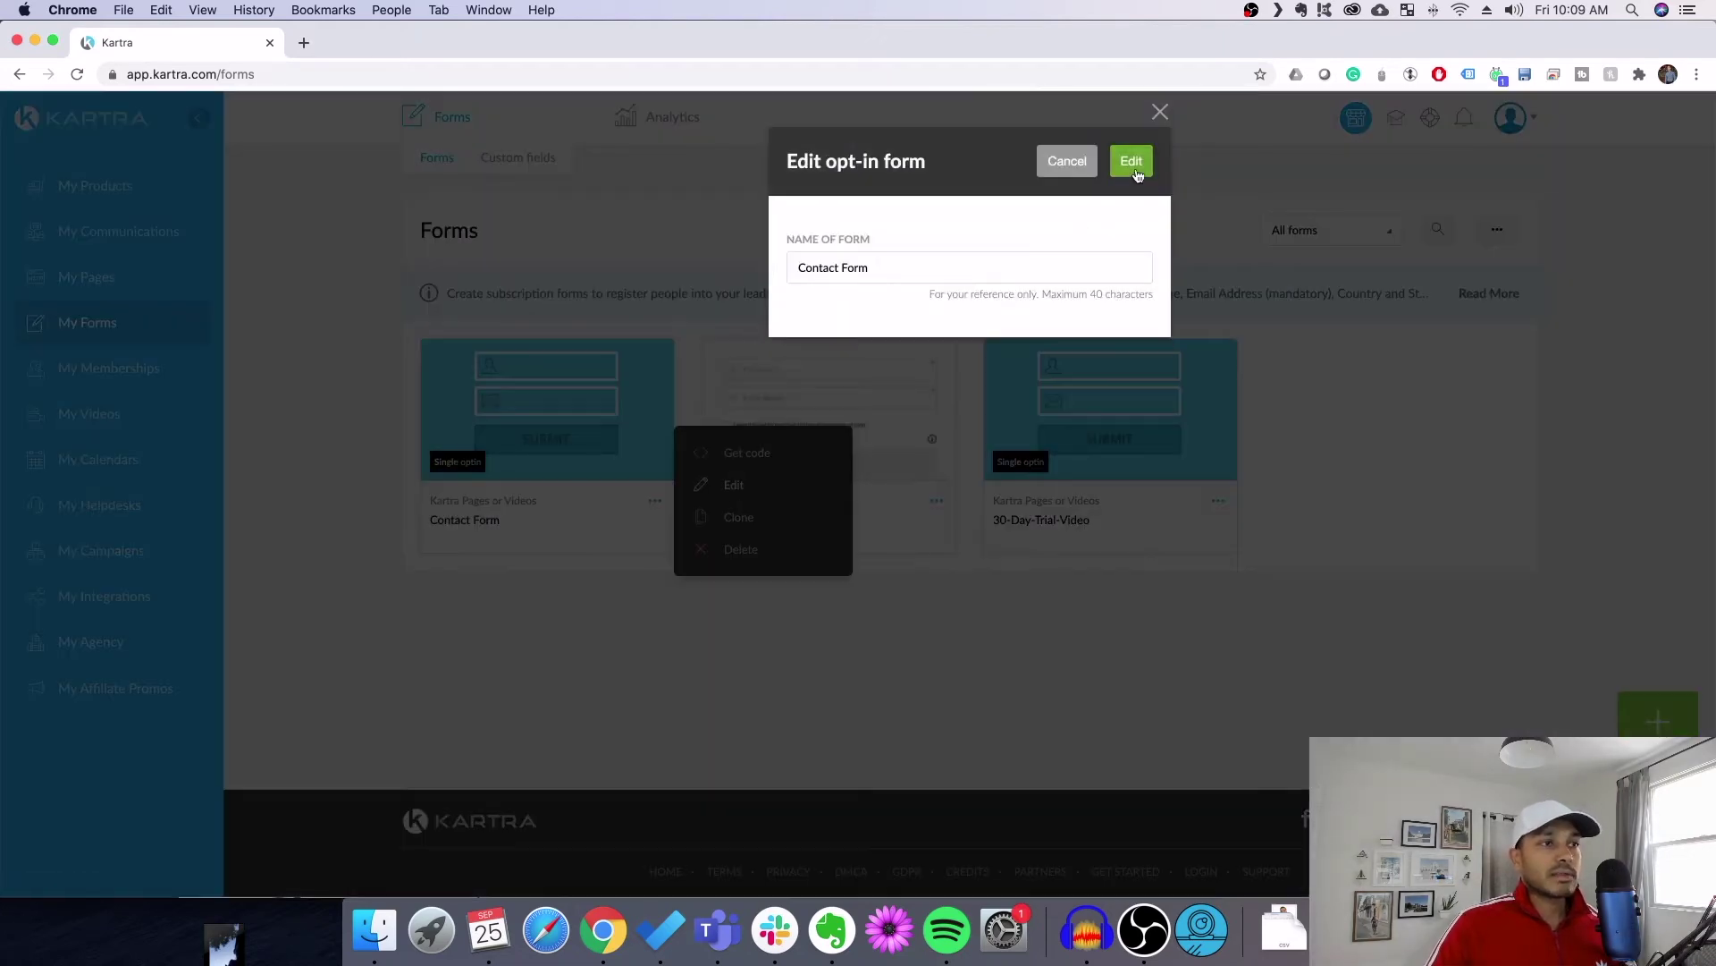
{"action": "left_click", "coordinate": [1132, 166]}
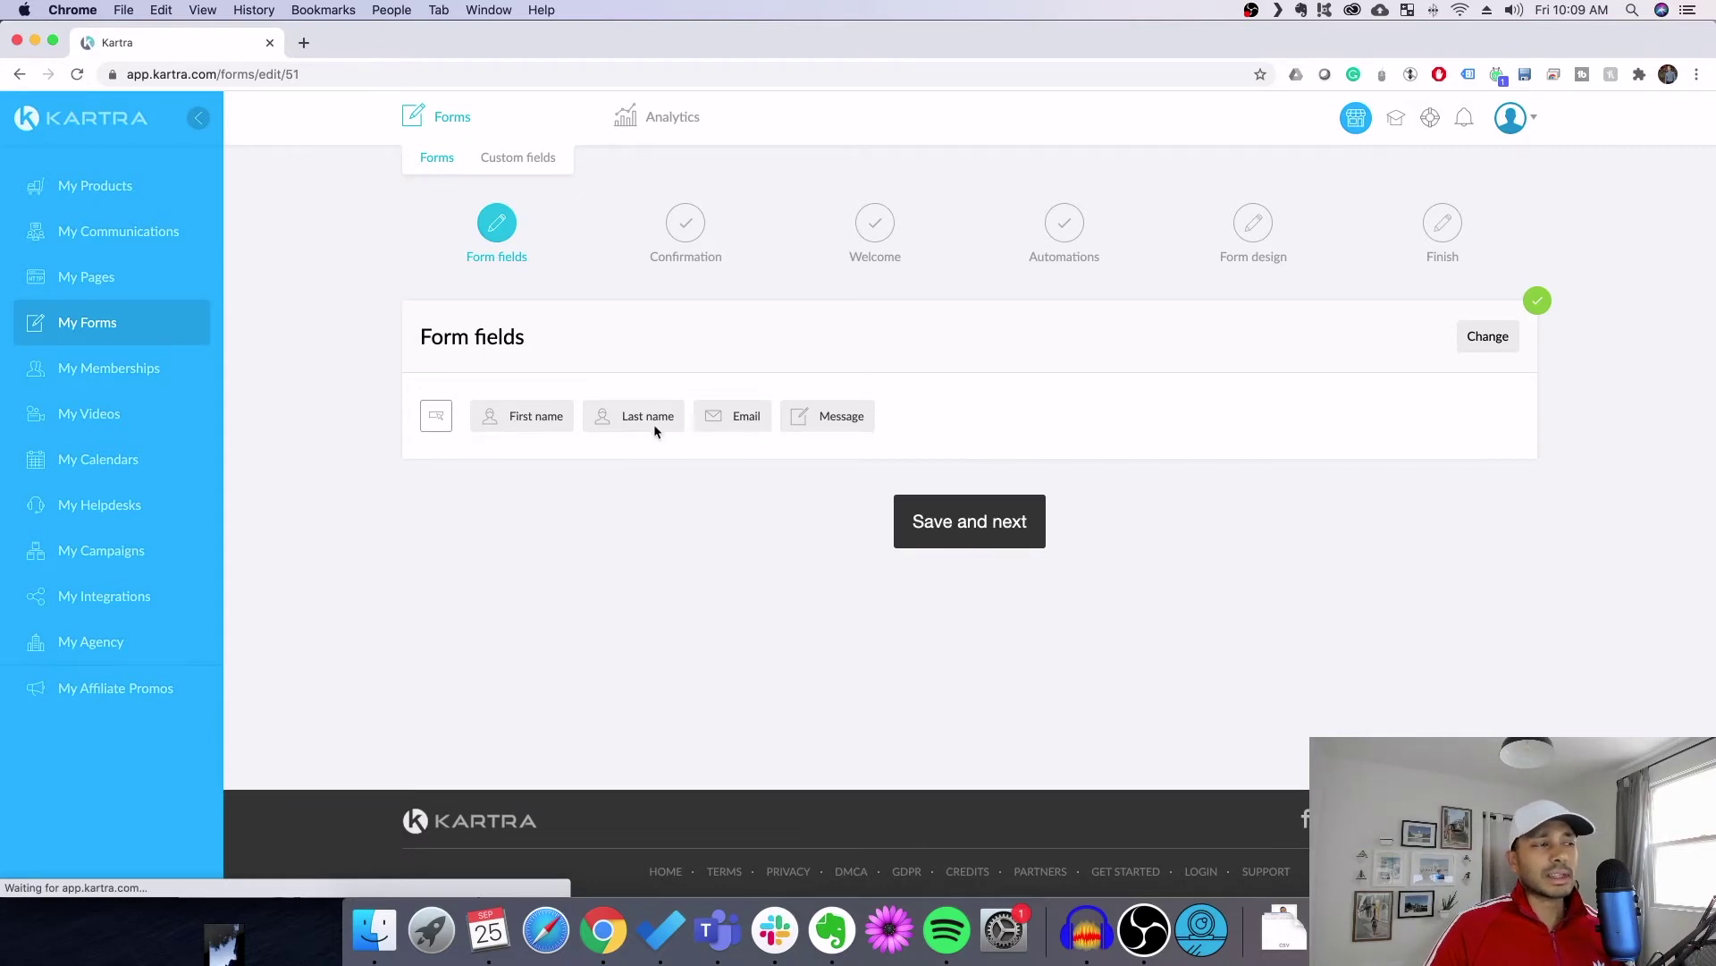
{"action": "left_click", "coordinate": [1486, 338]}
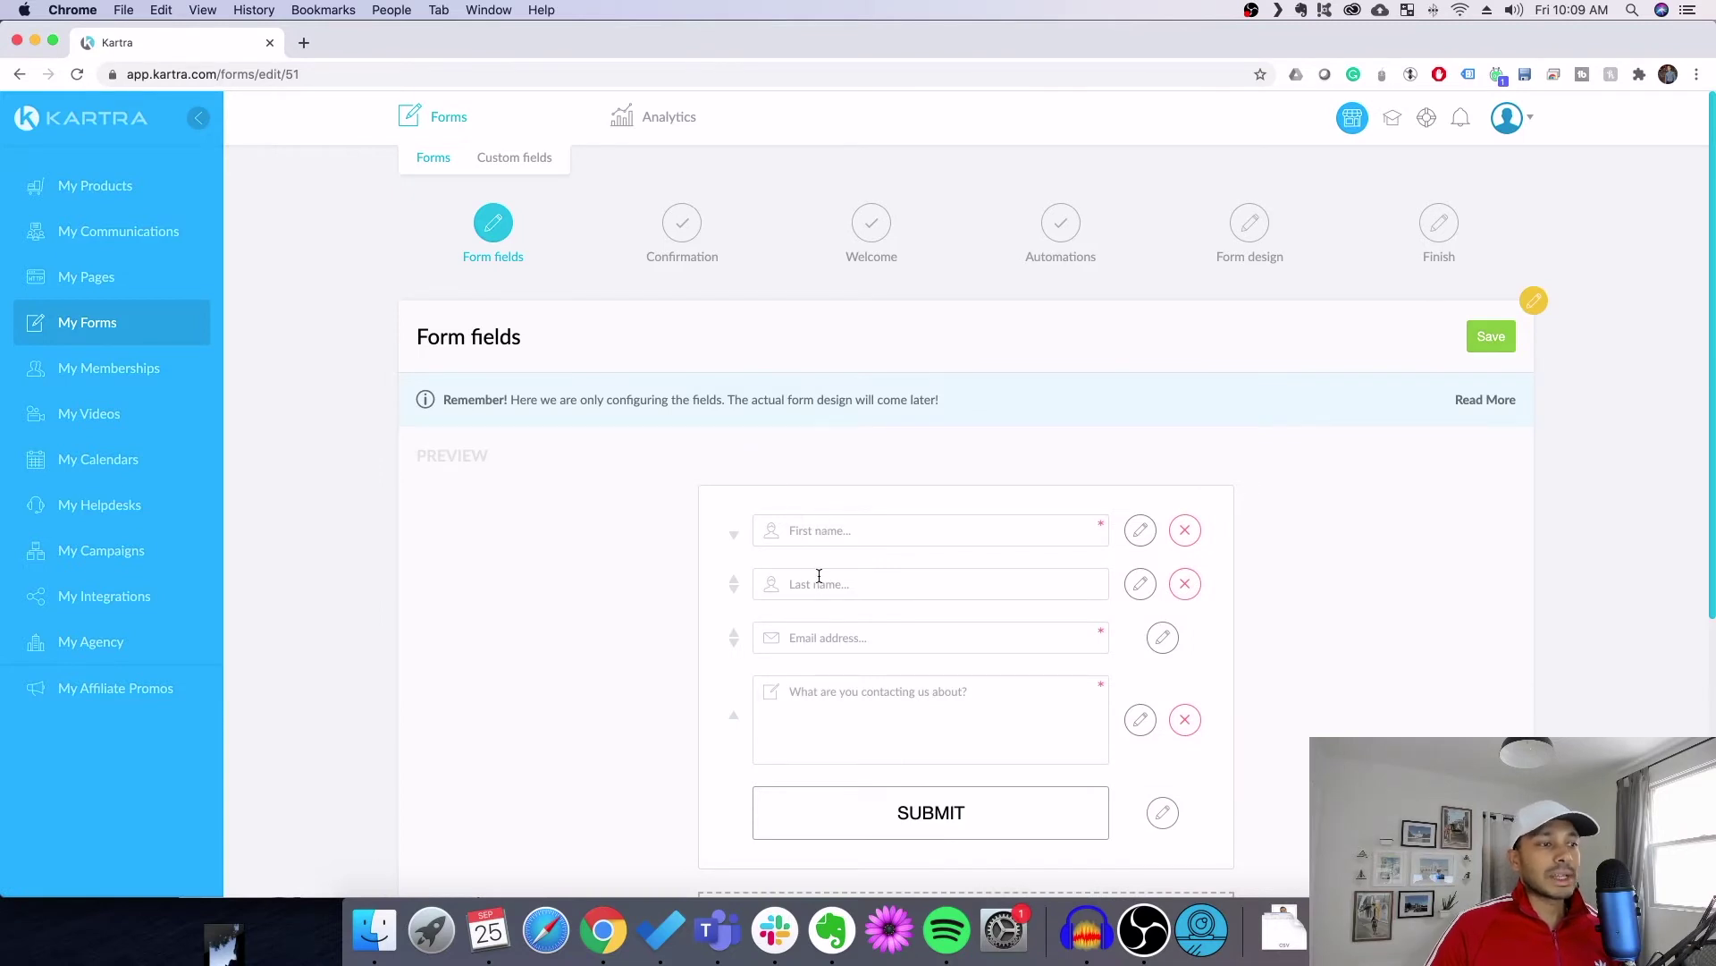
Look through the existing standard and custom fields available for a new form field, and cancel without adding one
{"action": "scroll", "coordinate": [1167, 587], "scroll_direction": "down", "scroll_amount": 3}
{"action": "left_click", "coordinate": [977, 792]}
{"action": "left_click", "coordinate": [702, 341]}
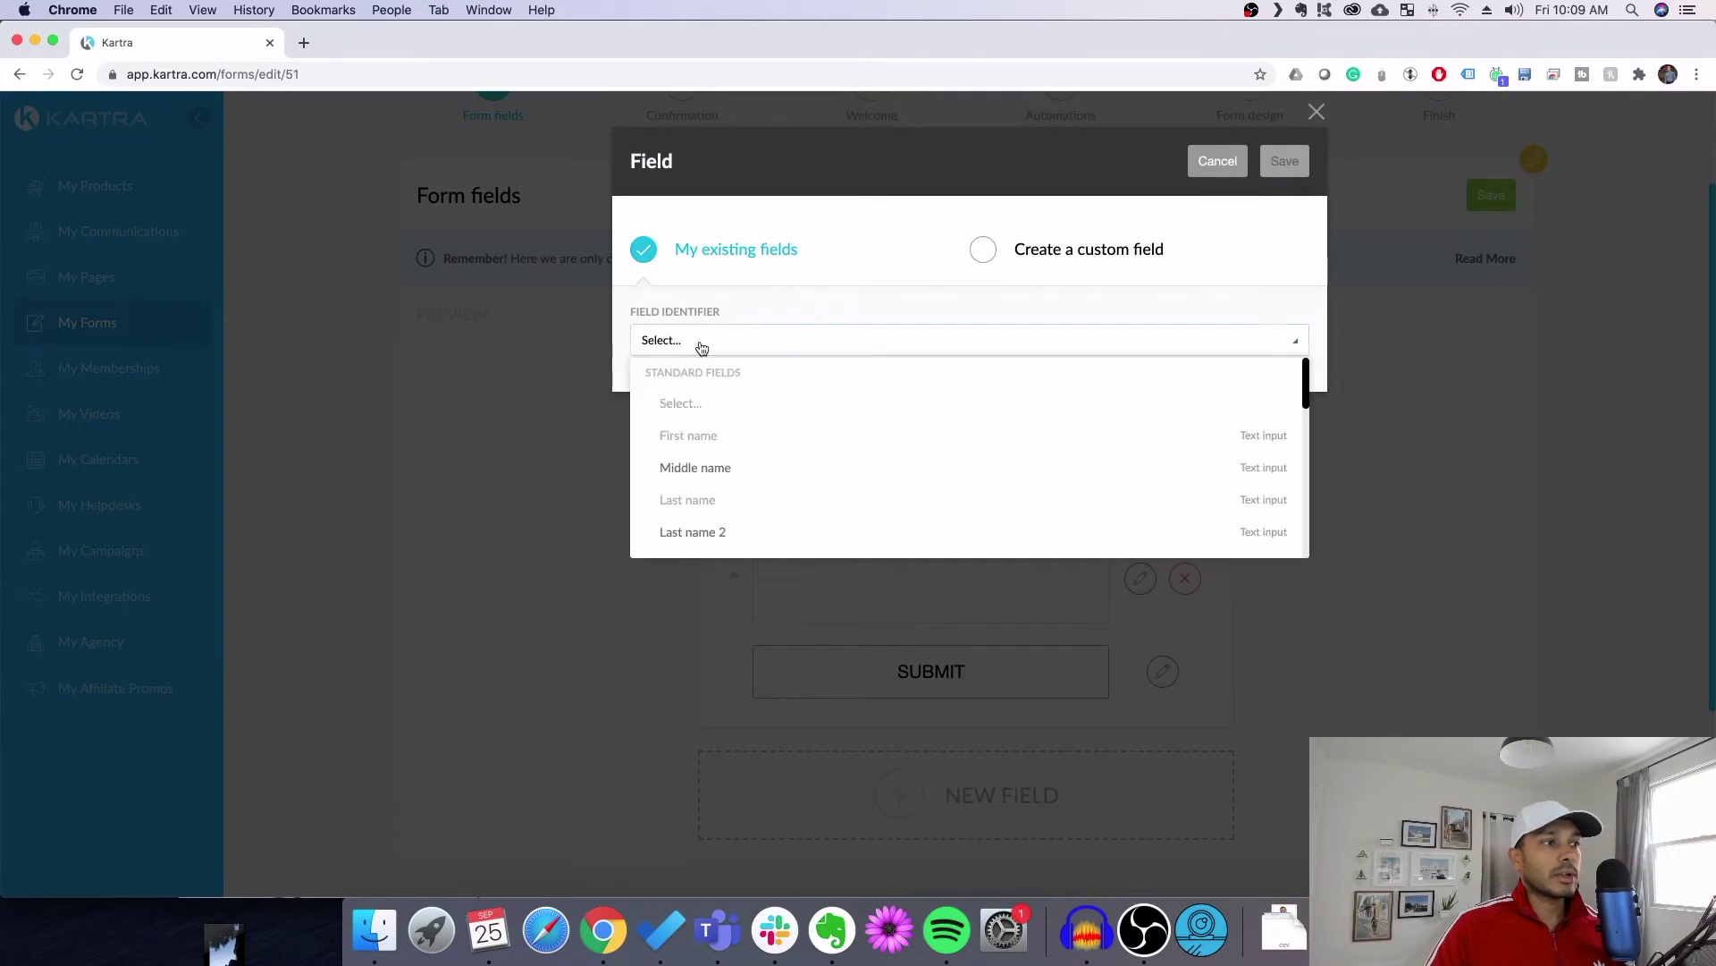
{"action": "scroll", "coordinate": [771, 458], "scroll_direction": "down", "scroll_amount": 3}
{"action": "scroll", "coordinate": [771, 458], "scroll_direction": "down", "scroll_amount": 5}
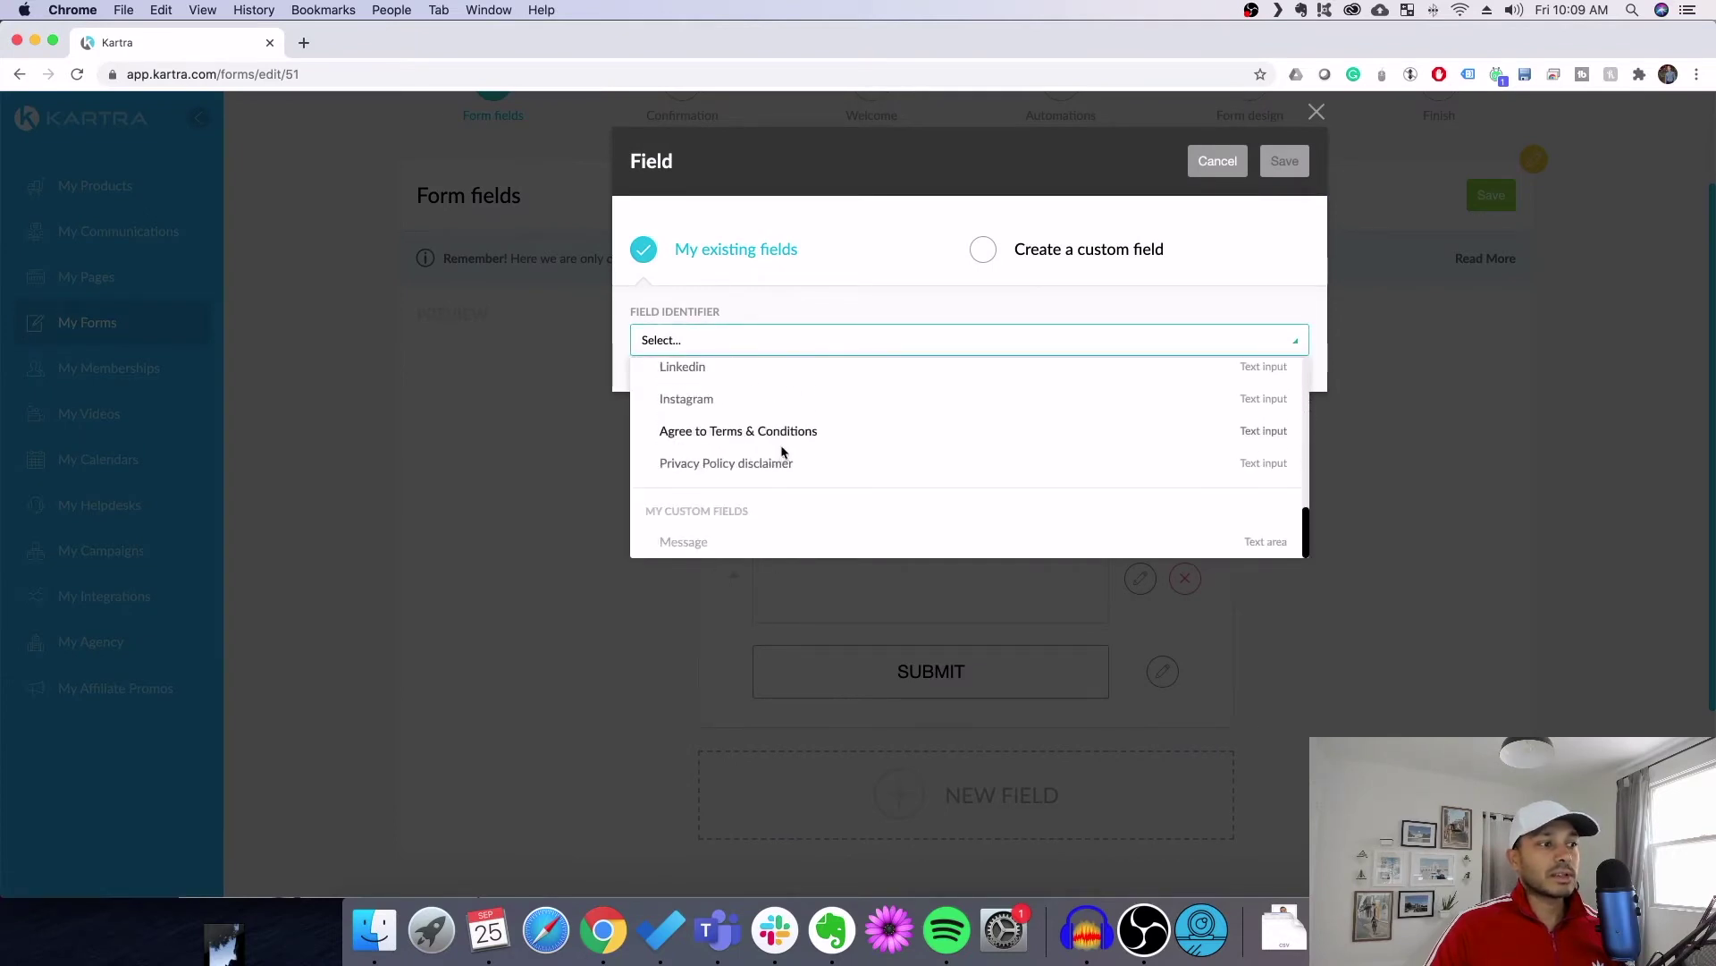
{"action": "scroll", "coordinate": [796, 450], "scroll_direction": "up", "scroll_amount": 2}
{"action": "scroll", "coordinate": [802, 450], "scroll_direction": "up", "scroll_amount": 6}
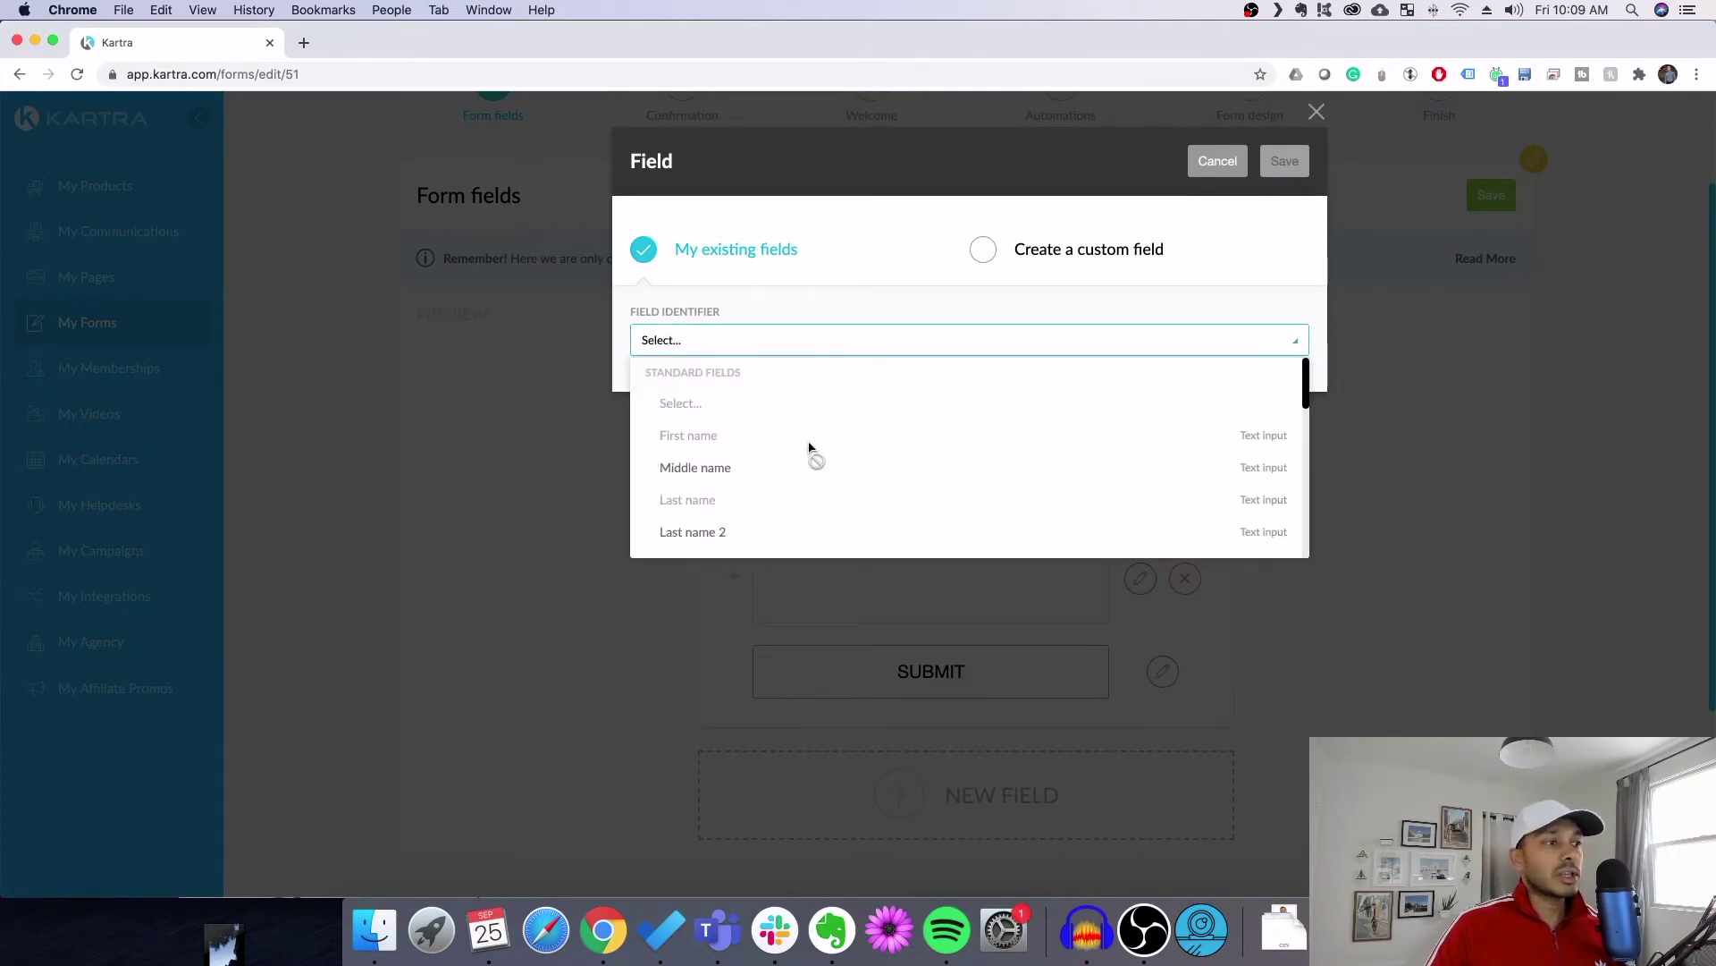
{"action": "left_click", "coordinate": [1196, 167]}
{"action": "left_click", "coordinate": [1196, 167]}
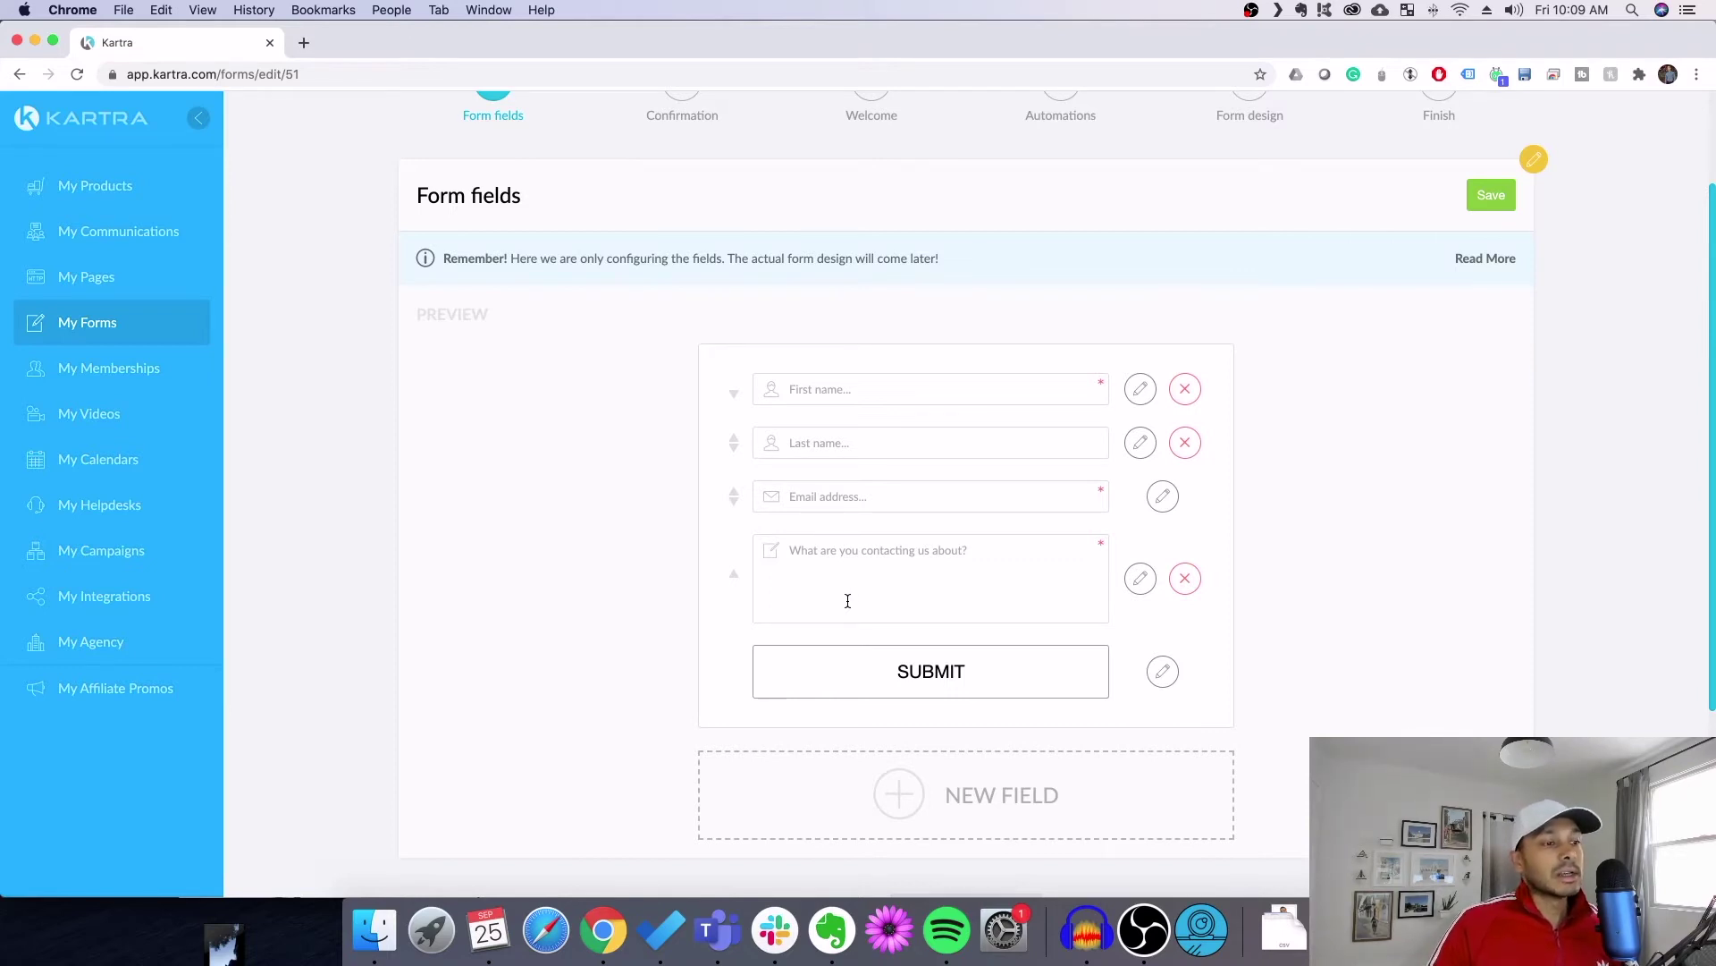
Try out a mandatory custom text input field named Message with the default text "What are you contacting us about?", without saving it
{"action": "left_click", "coordinate": [911, 800]}
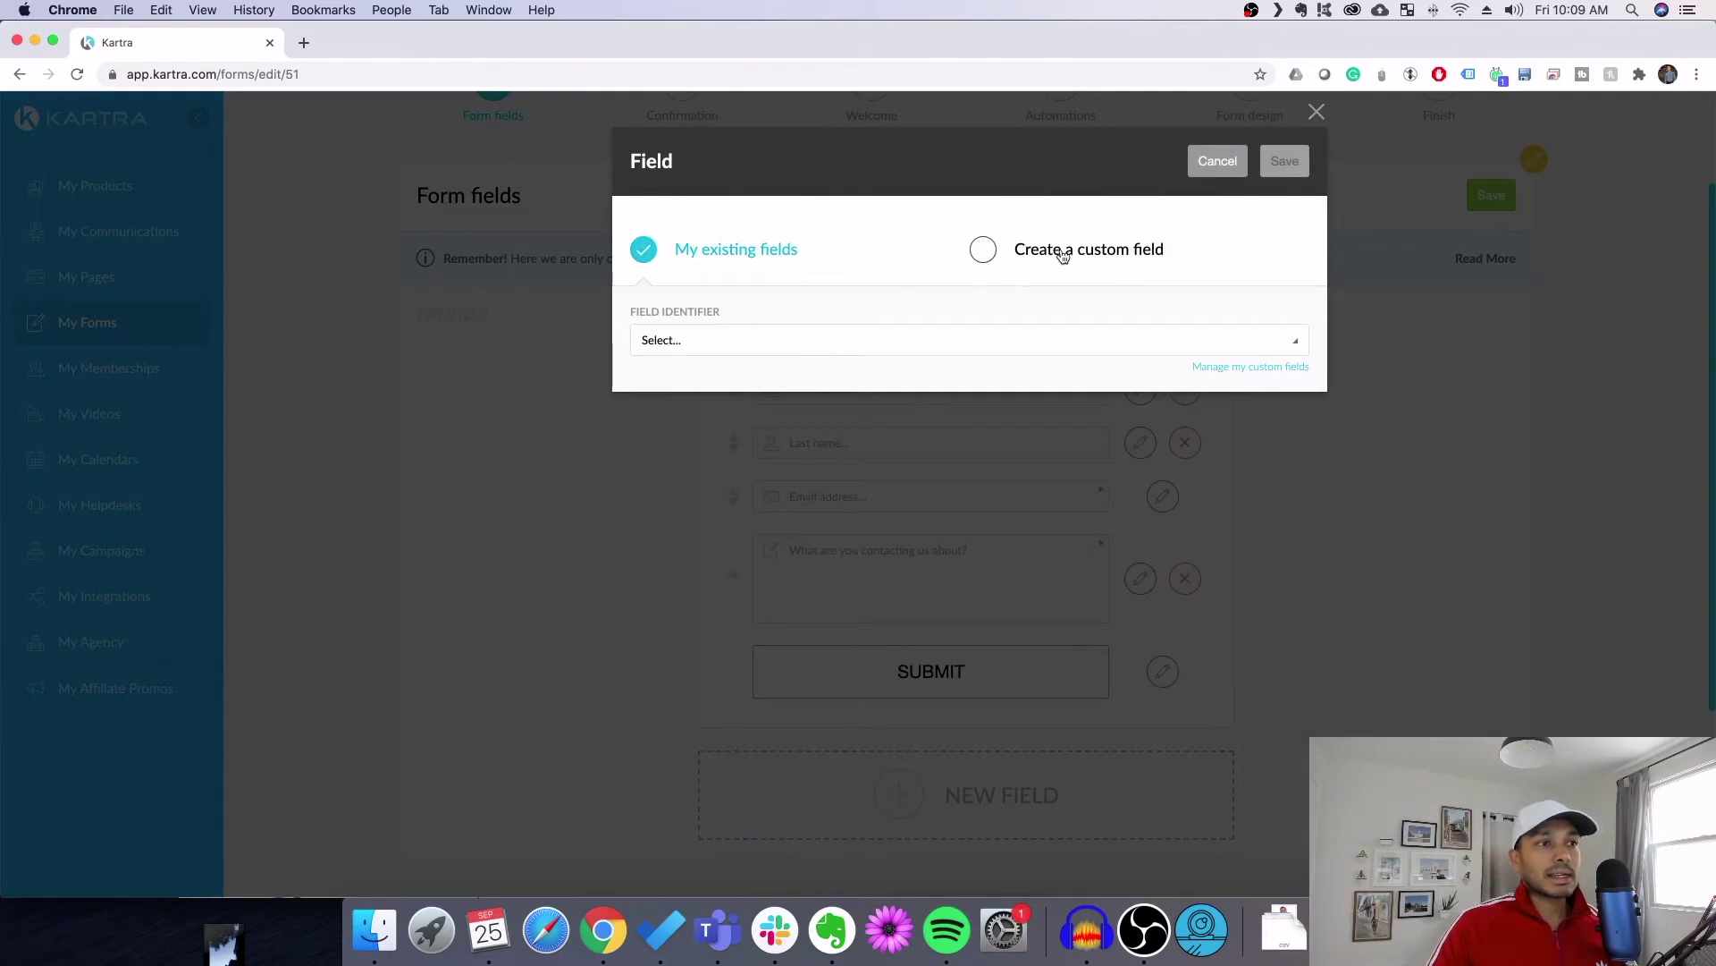
{"action": "left_click", "coordinate": [1064, 253]}
{"action": "left_click", "coordinate": [778, 340]}
{"action": "type", "text": "Message"}
{"action": "left_click", "coordinate": [677, 380]}
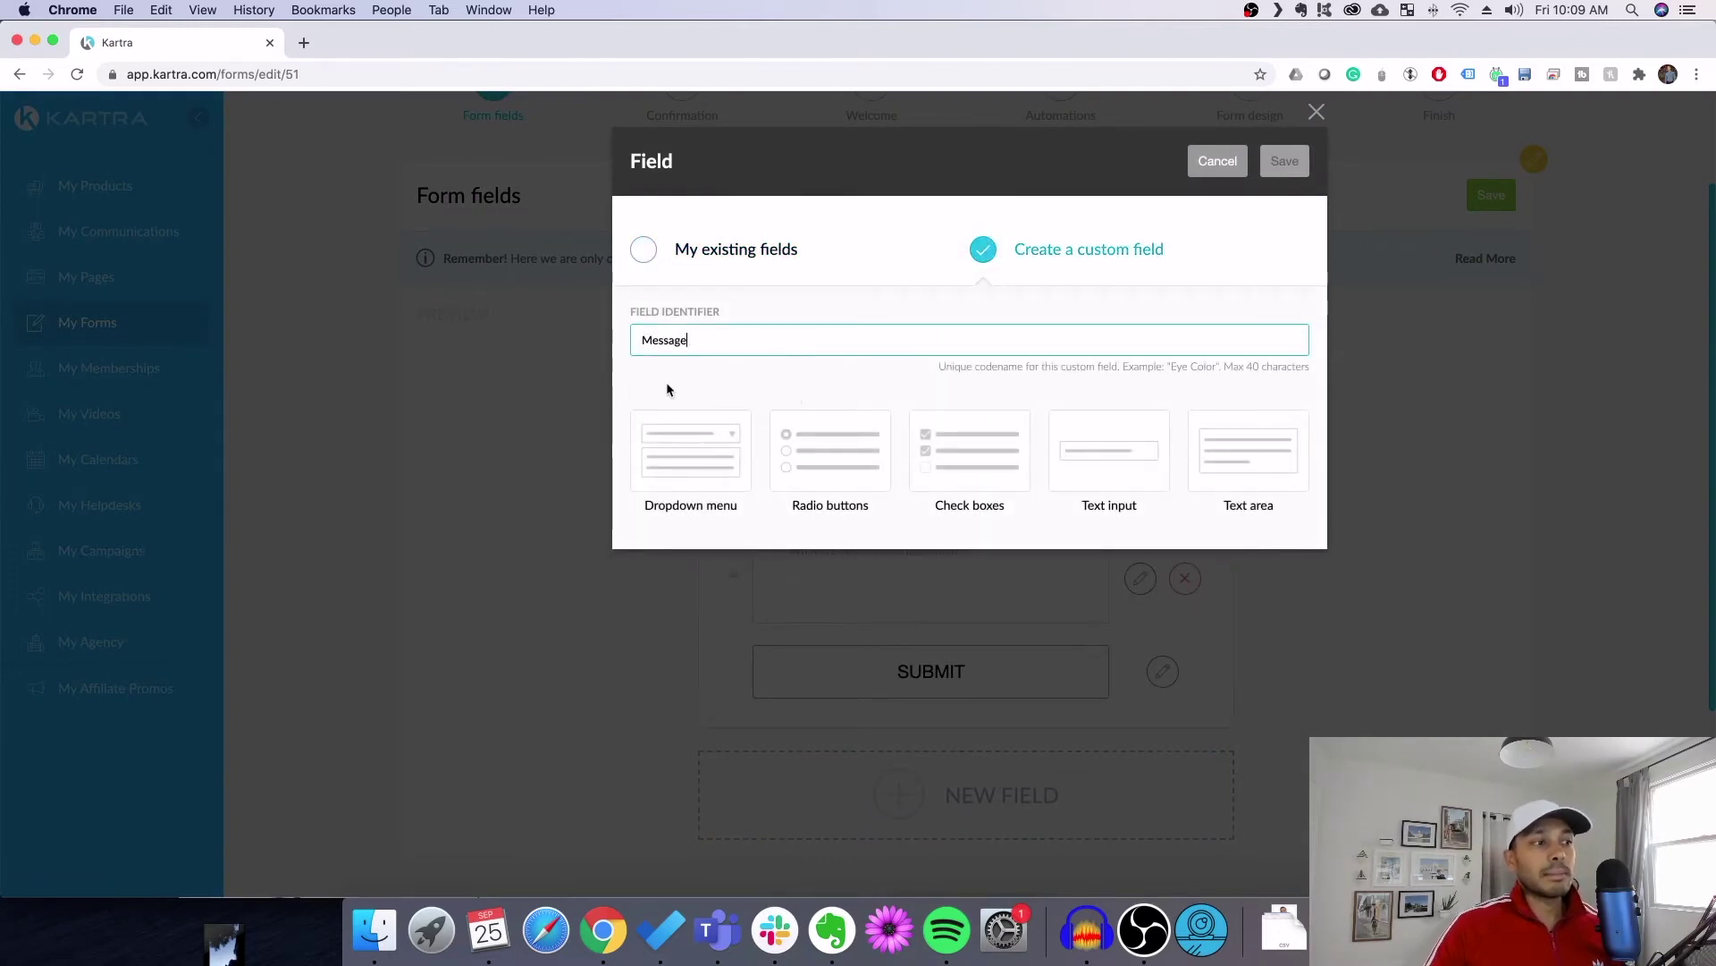
{"action": "left_click", "coordinate": [1101, 447]}
{"action": "left_click", "coordinate": [720, 586]}
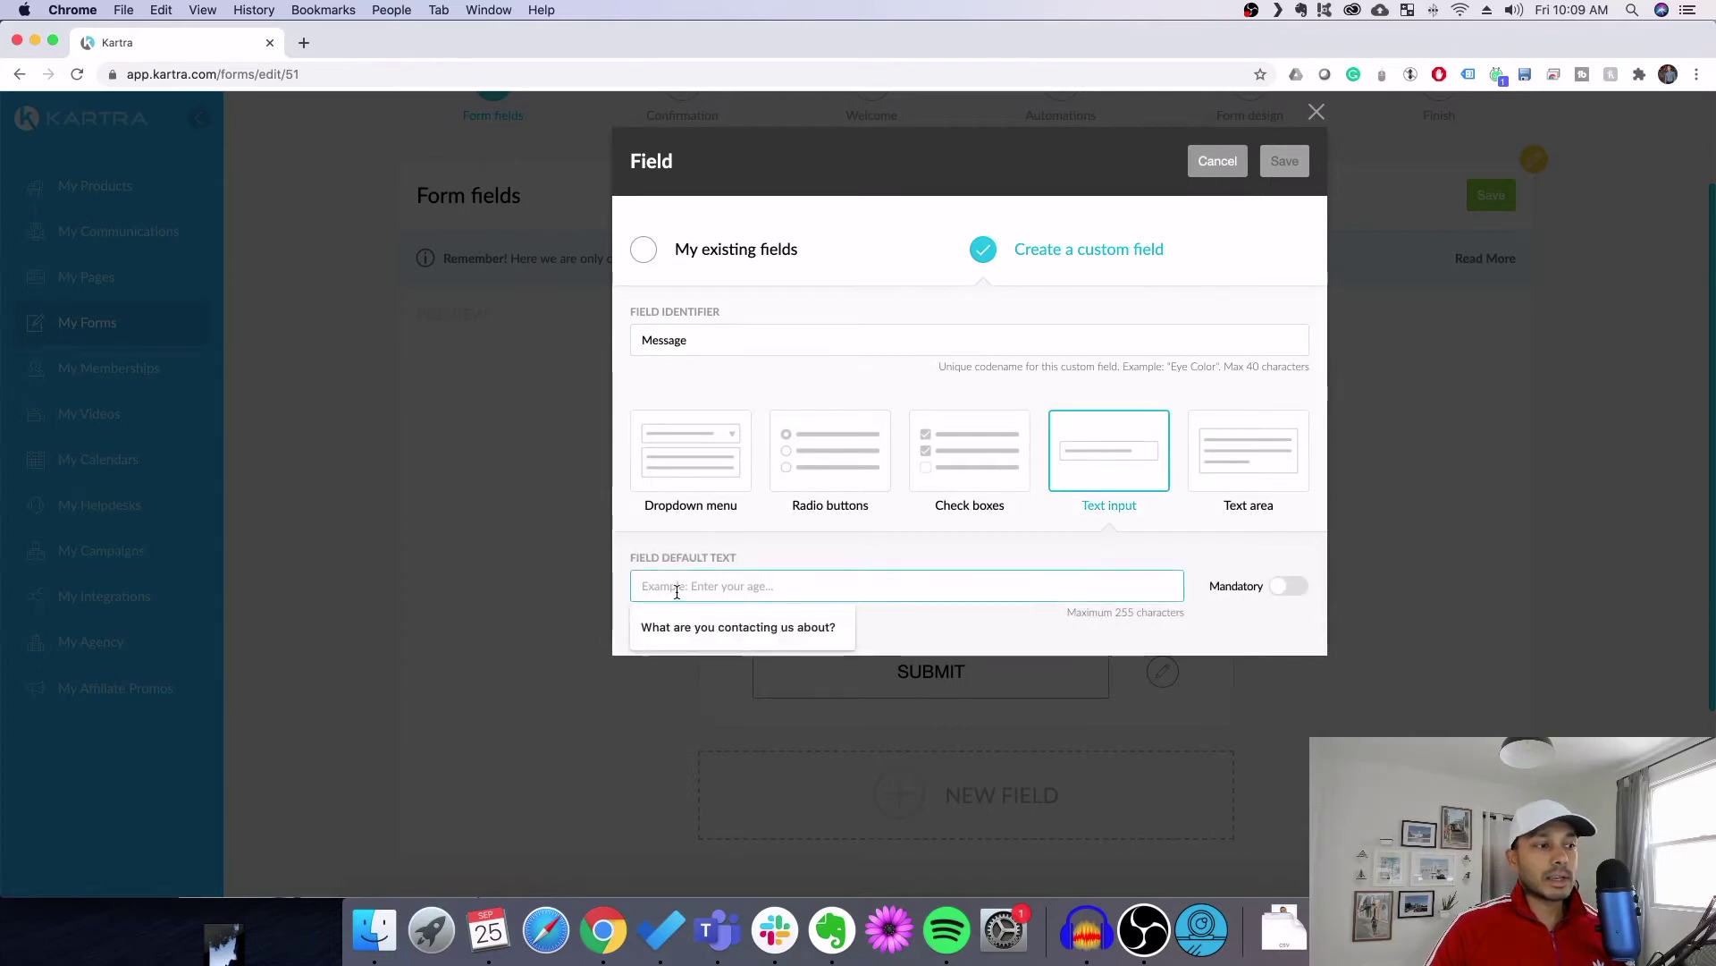
{"action": "left_click", "coordinate": [780, 624]}
{"action": "left_click", "coordinate": [1288, 585]}
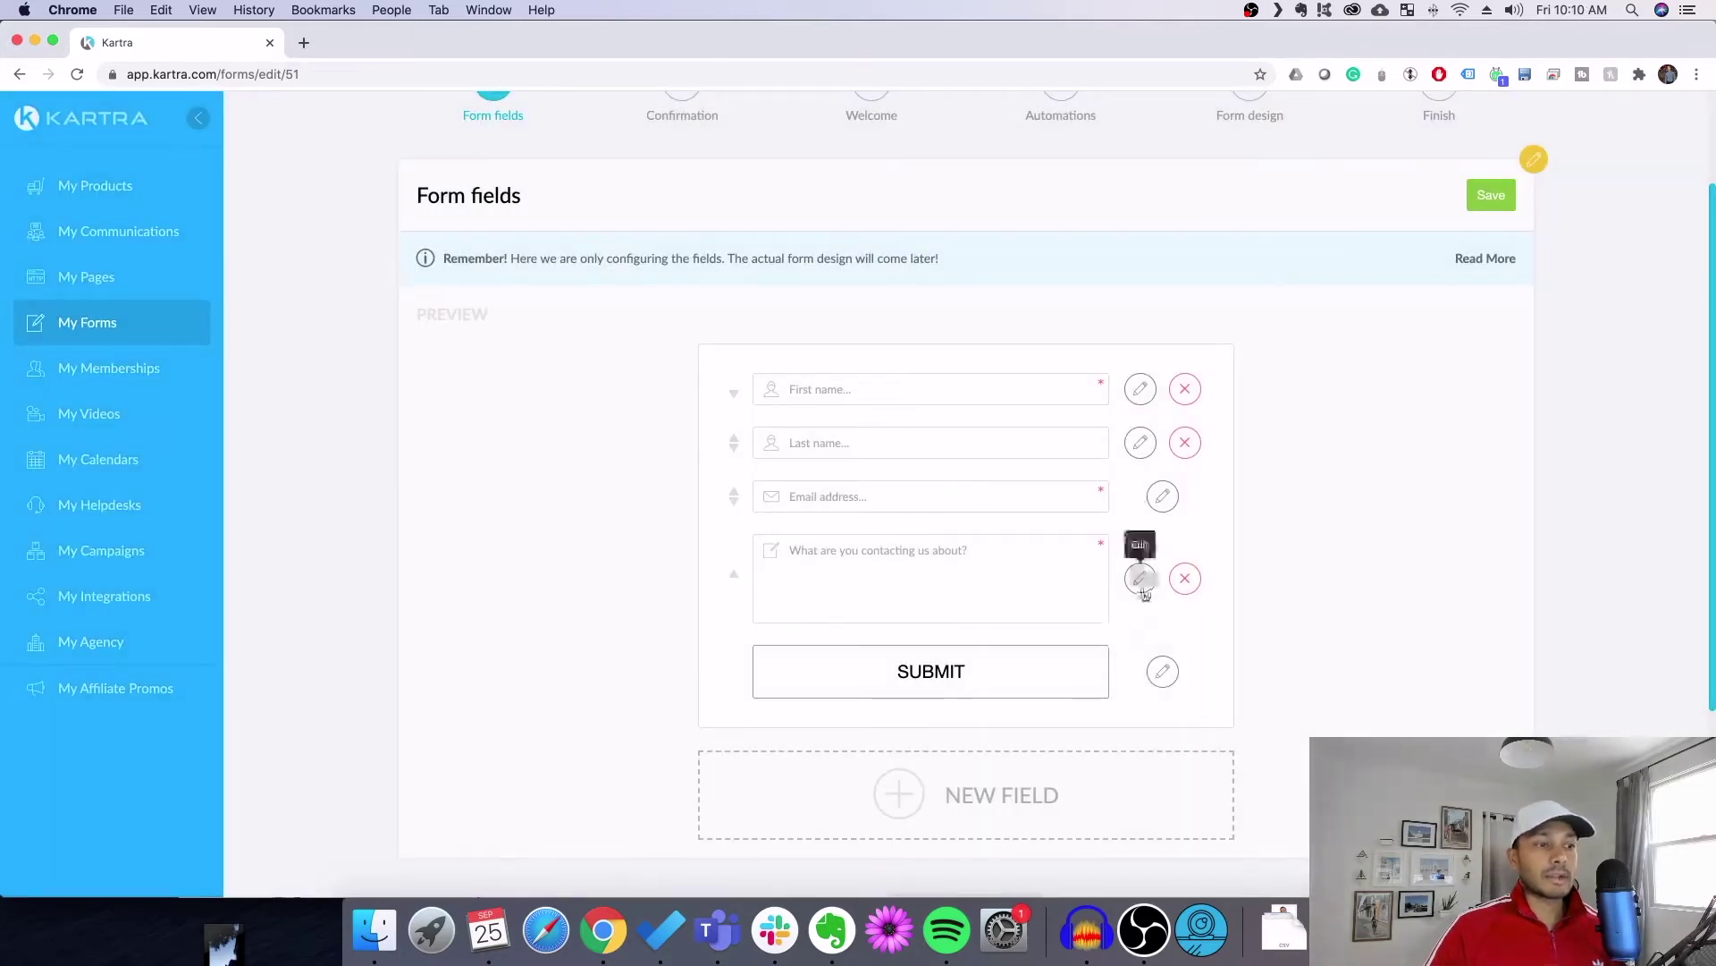
Inspect the settings of the form's existing Message text area field and leave them without saving
{"action": "left_click", "coordinate": [1138, 579]}
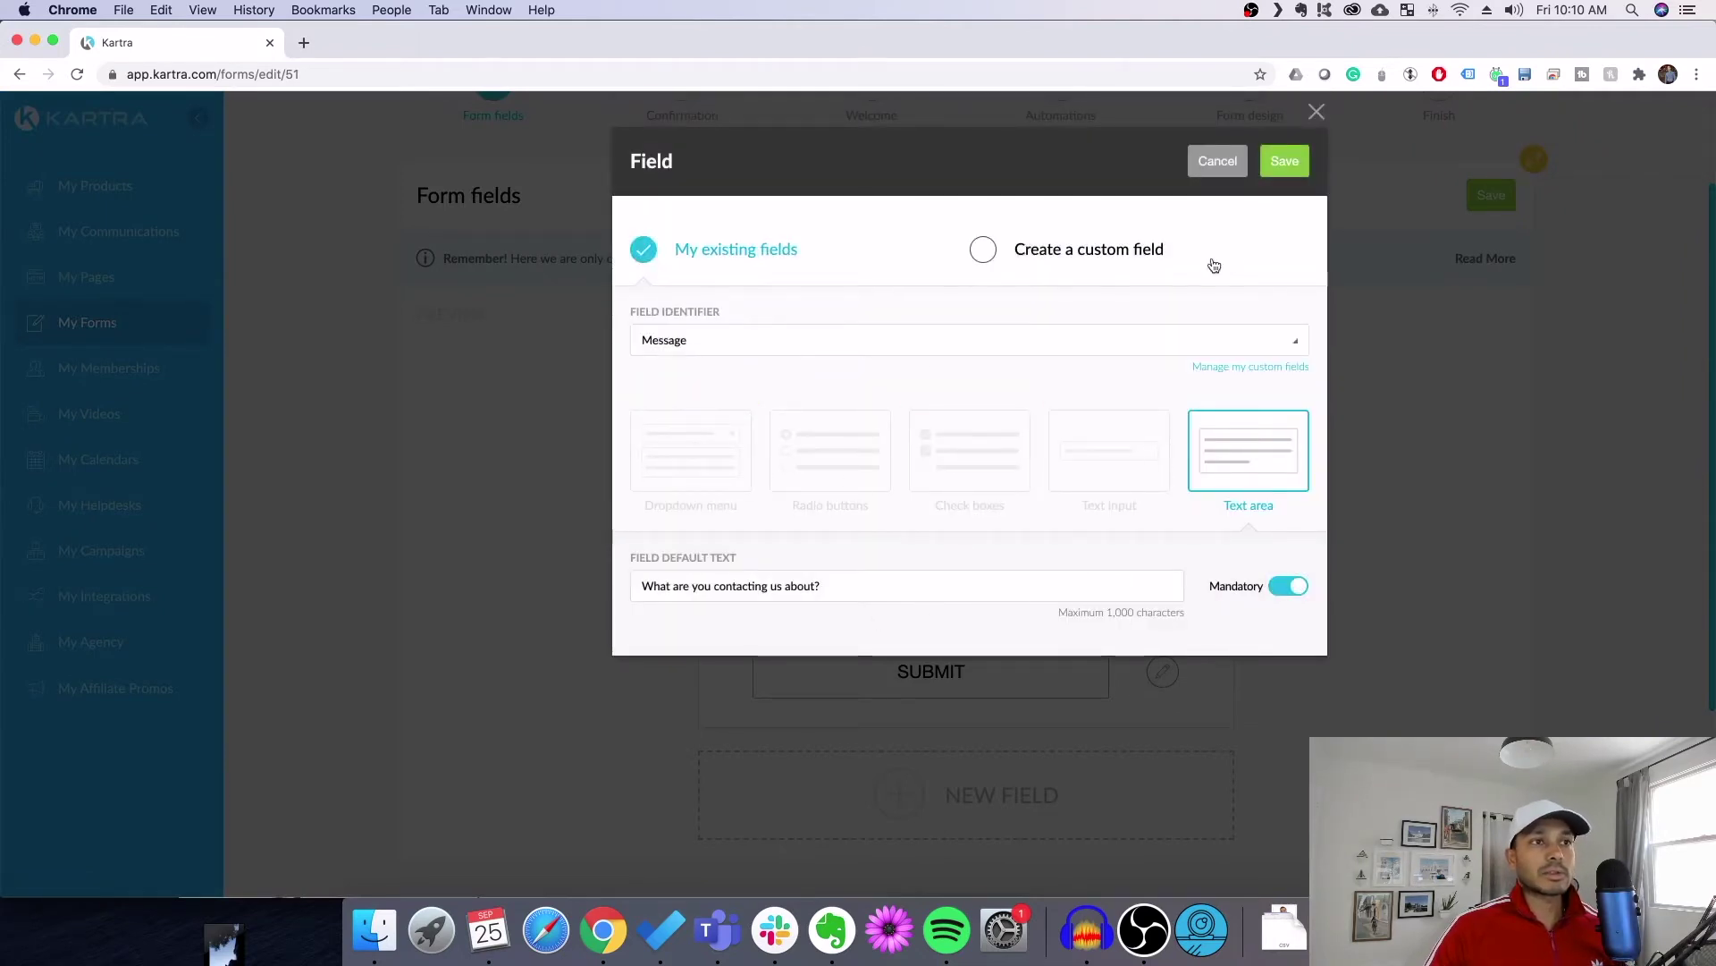
{"action": "left_click", "coordinate": [1217, 161]}
{"action": "scroll", "coordinate": [1483, 528], "scroll_direction": "up", "scroll_amount": 3}
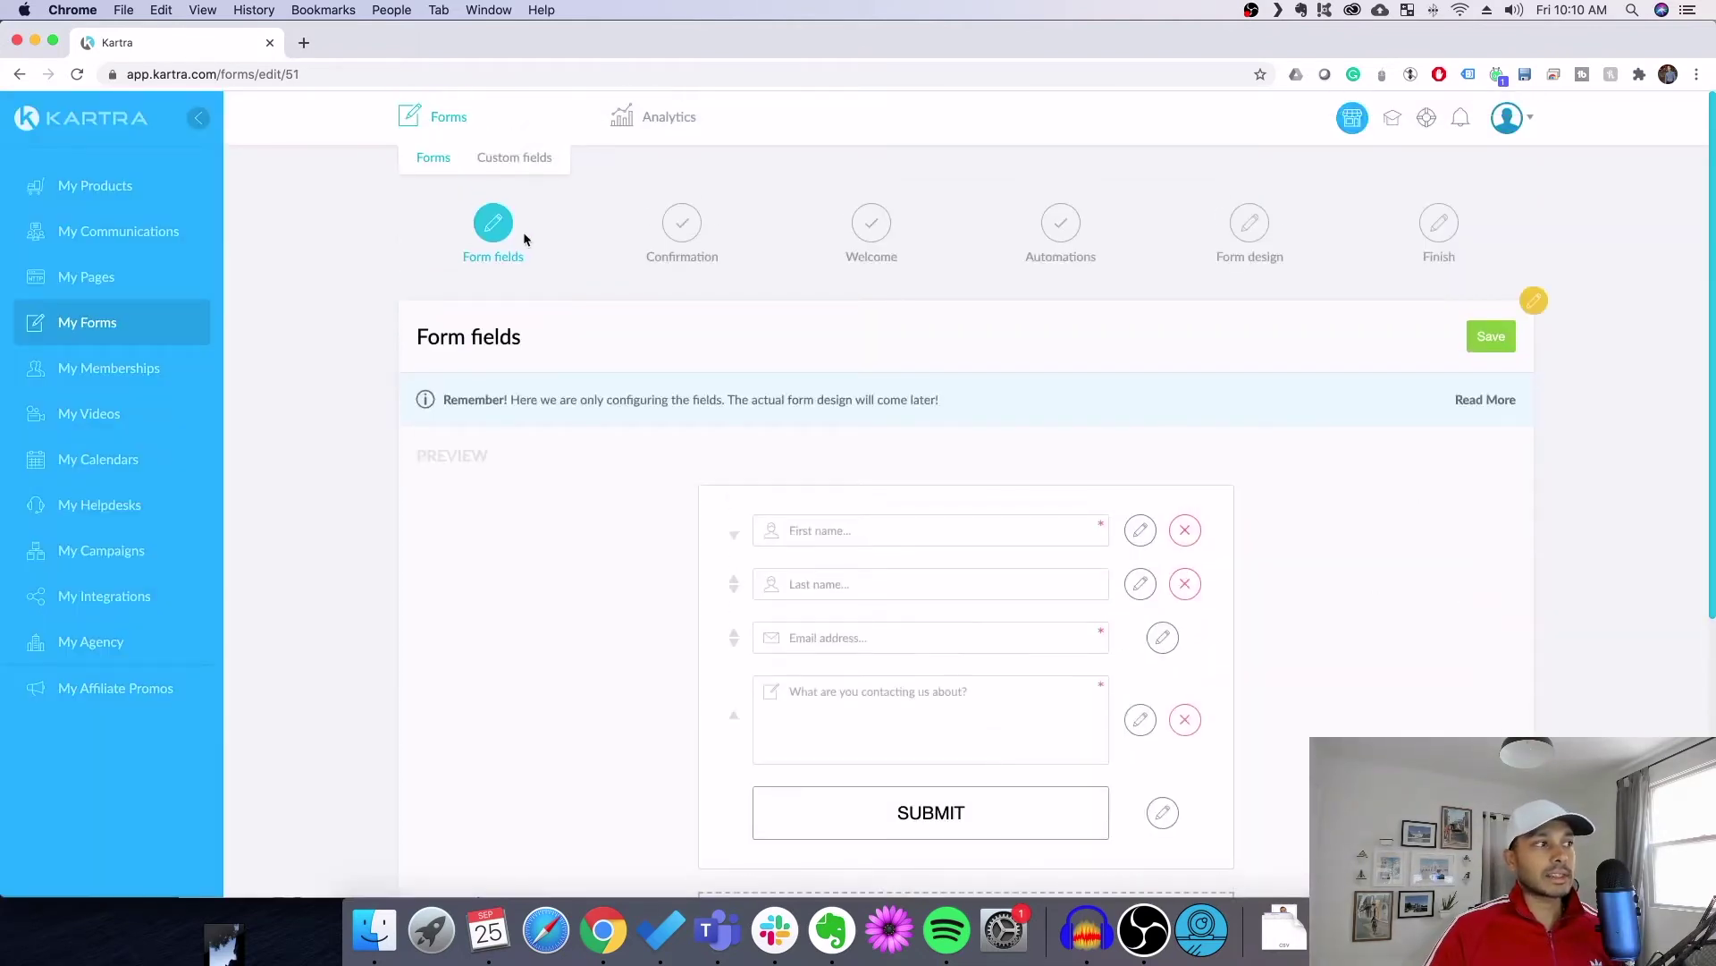
Save the form fields, continue to the confirmation settings, and save single opt-in as the subscription type
{"action": "left_click", "coordinate": [1492, 336]}
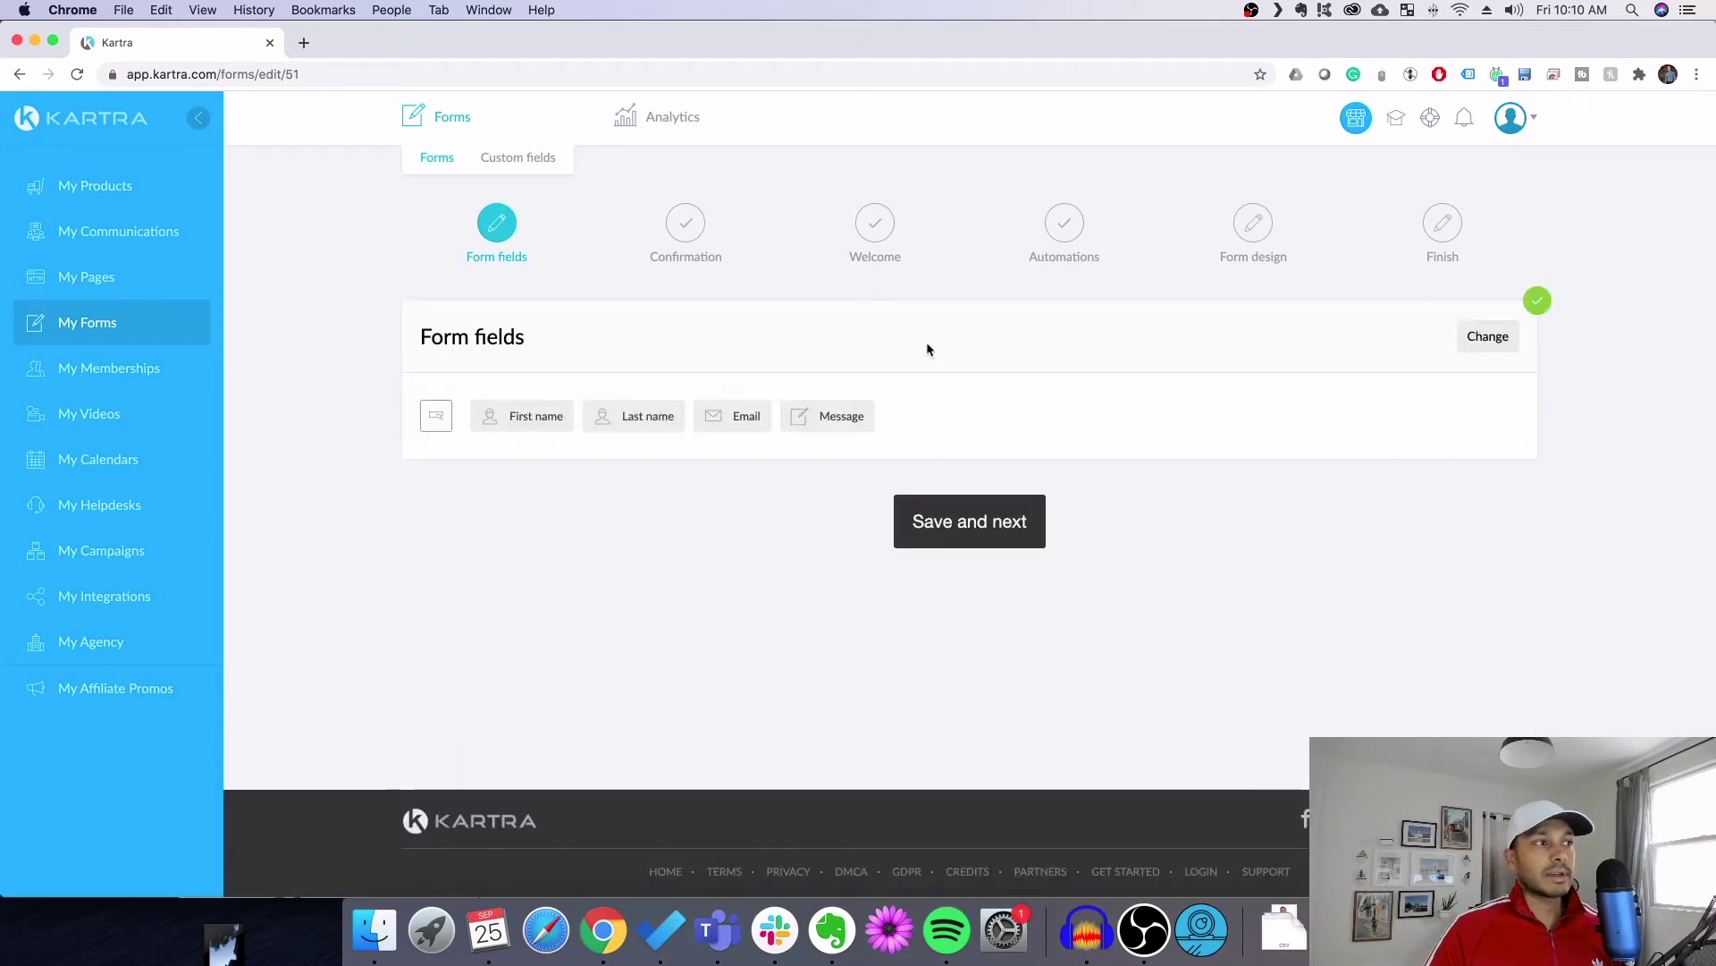
{"action": "left_click", "coordinate": [974, 525]}
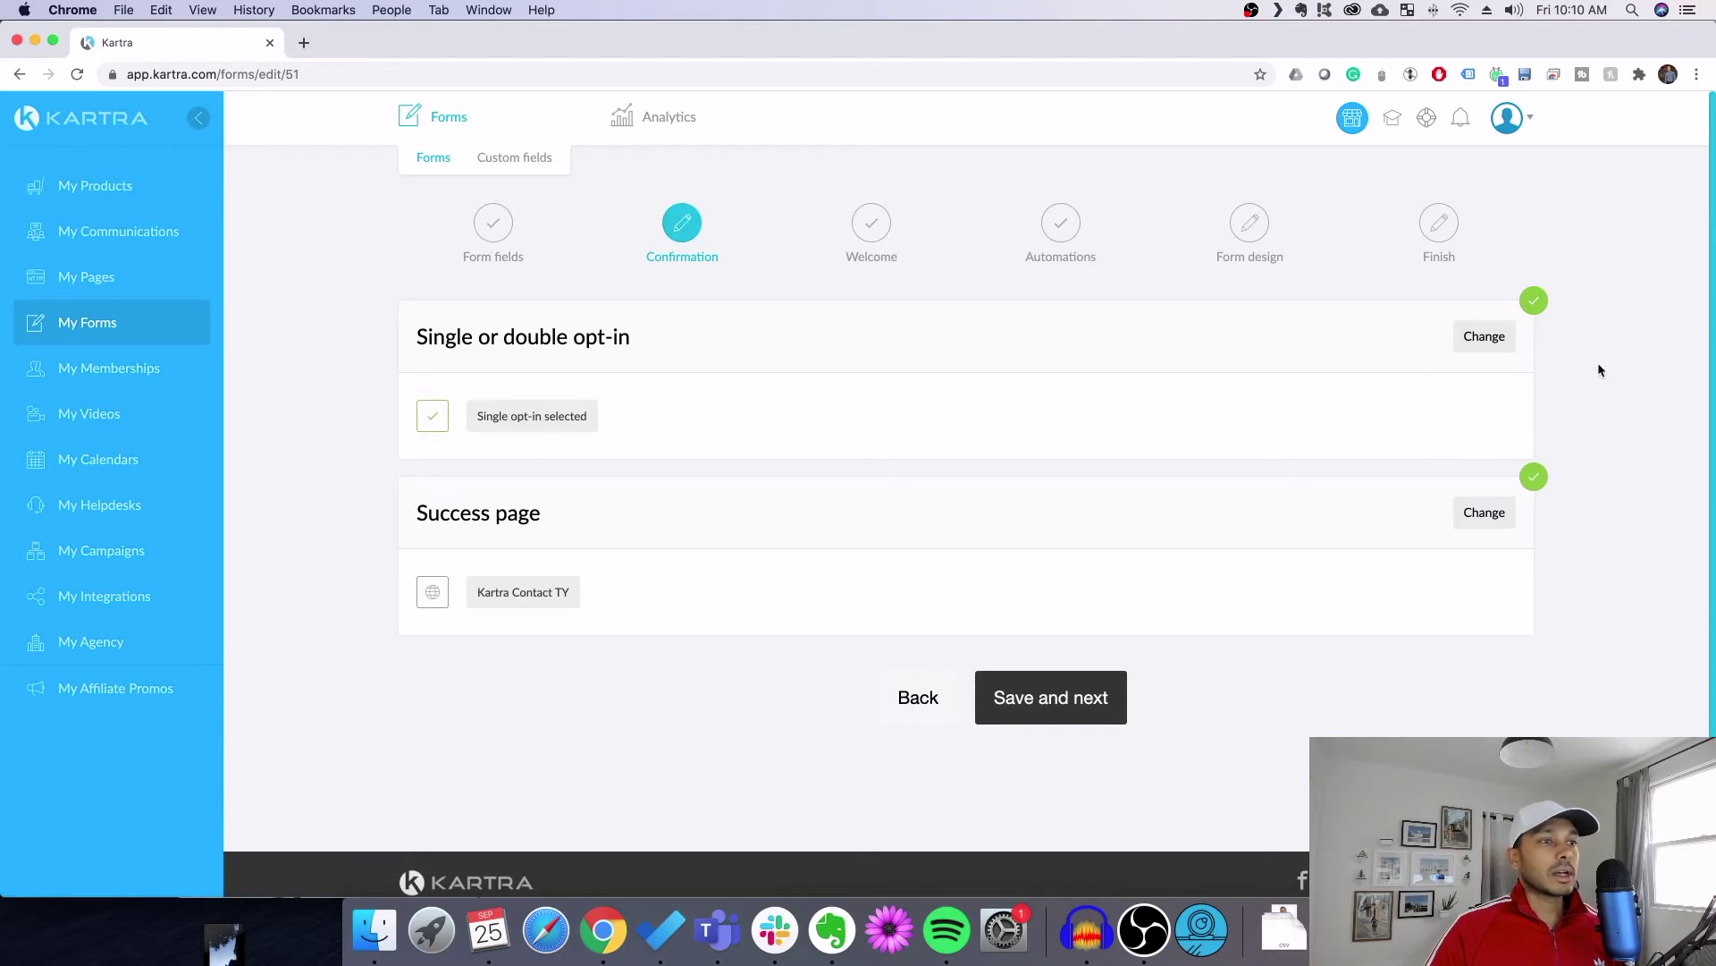
{"action": "left_click", "coordinate": [1484, 336]}
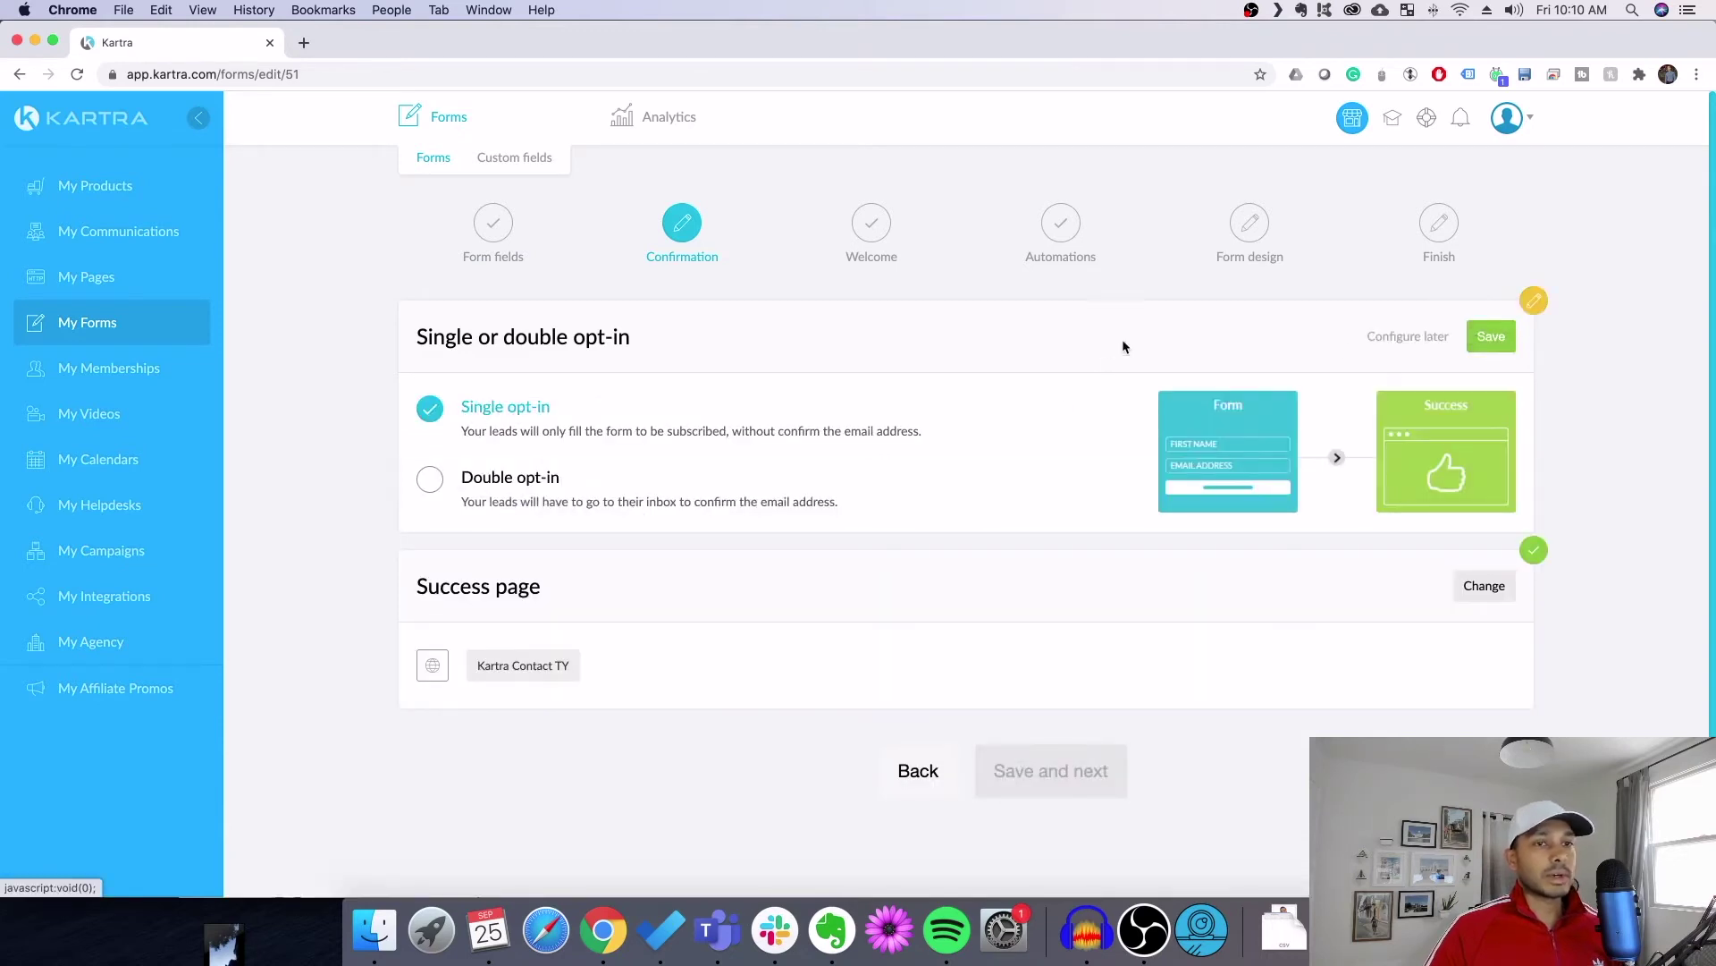
{"action": "double_click", "coordinate": [1490, 340]}
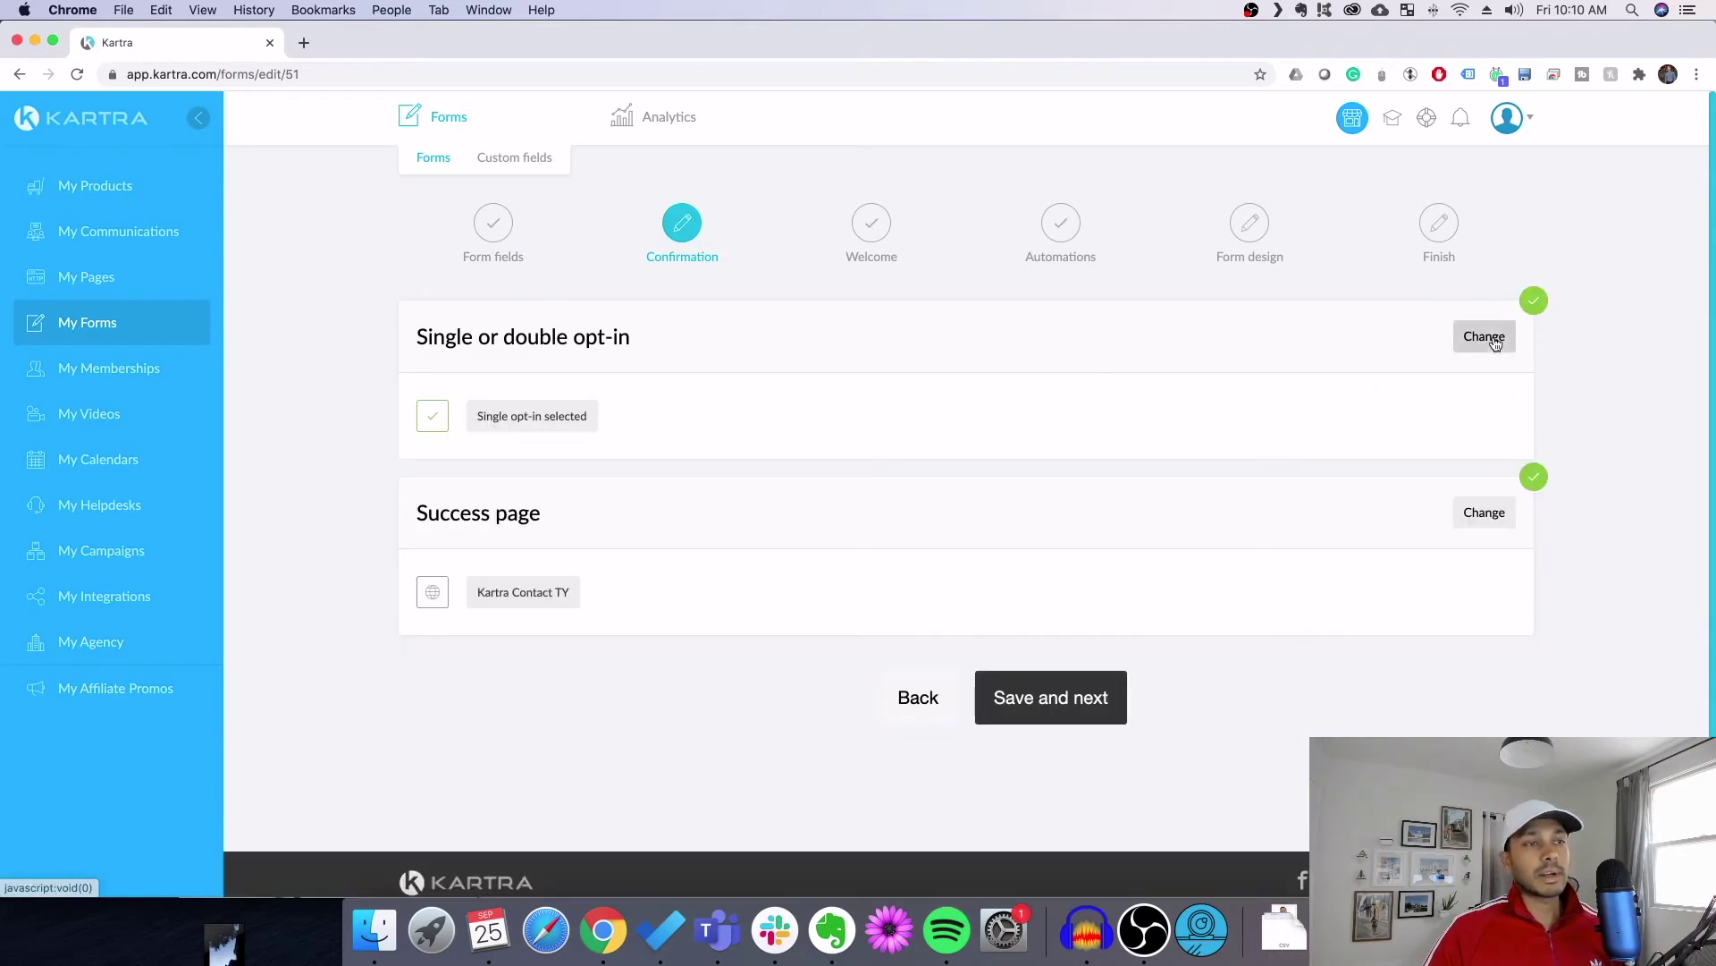
Save Kartra Contact TY from the Kartra Blog site as the success page and continue to the welcome message settings
{"action": "left_click", "coordinate": [1484, 511]}
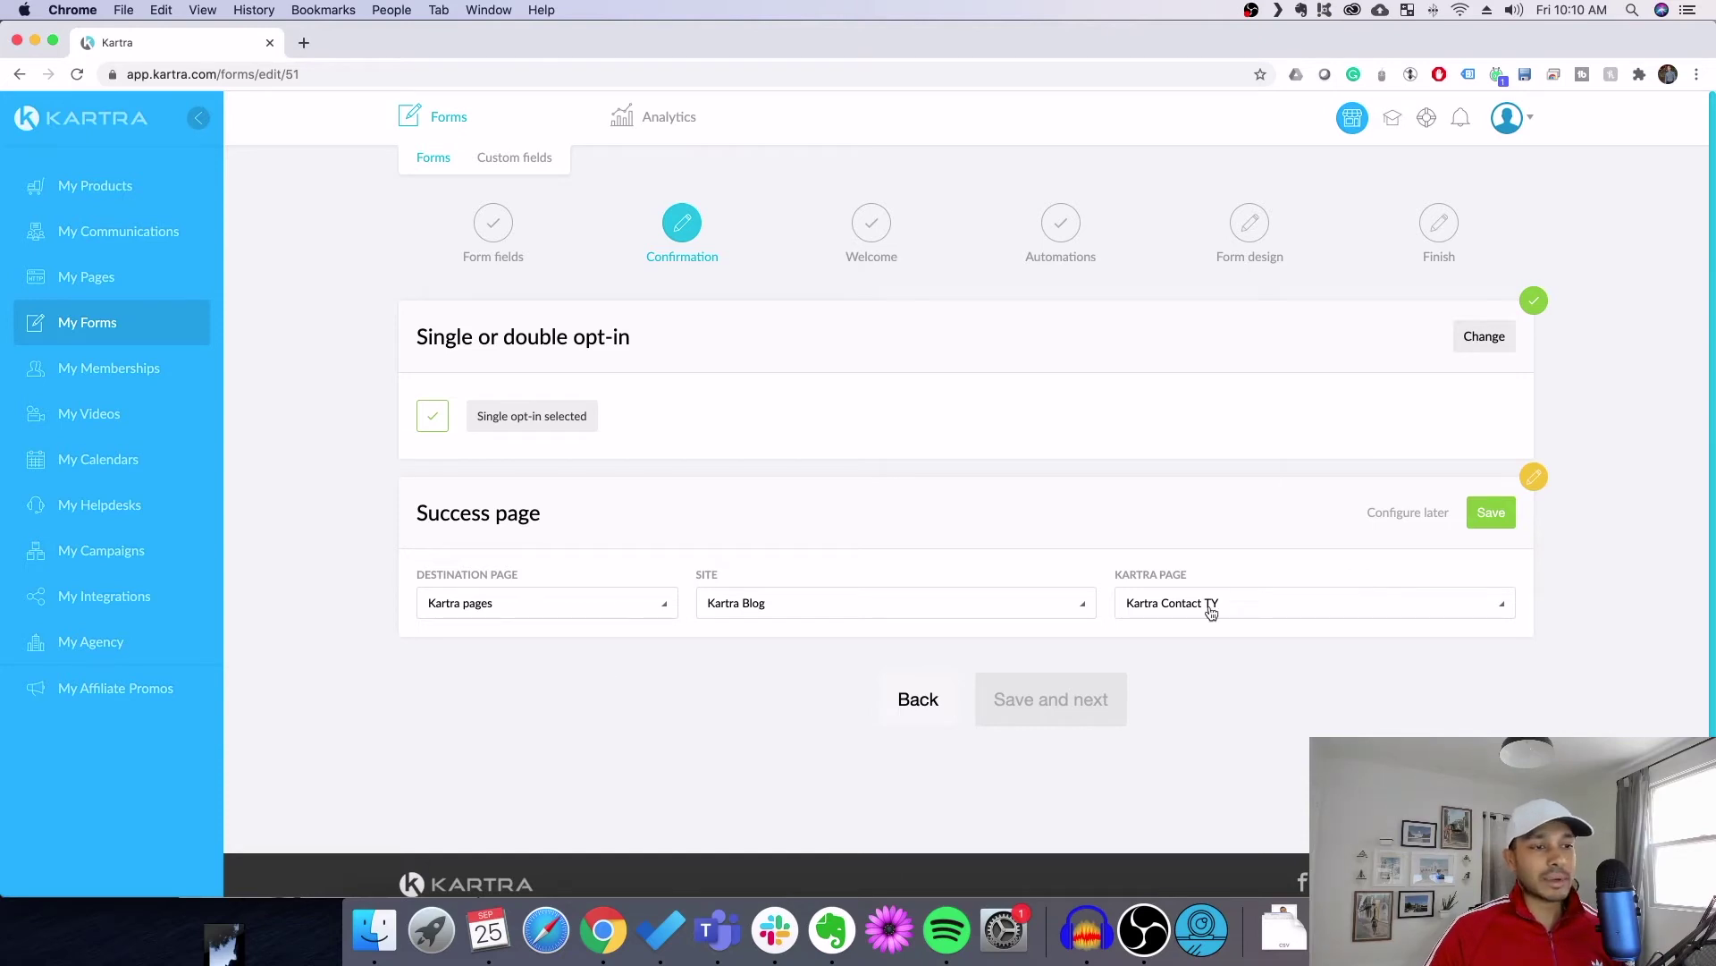
{"action": "left_click", "coordinate": [1489, 514]}
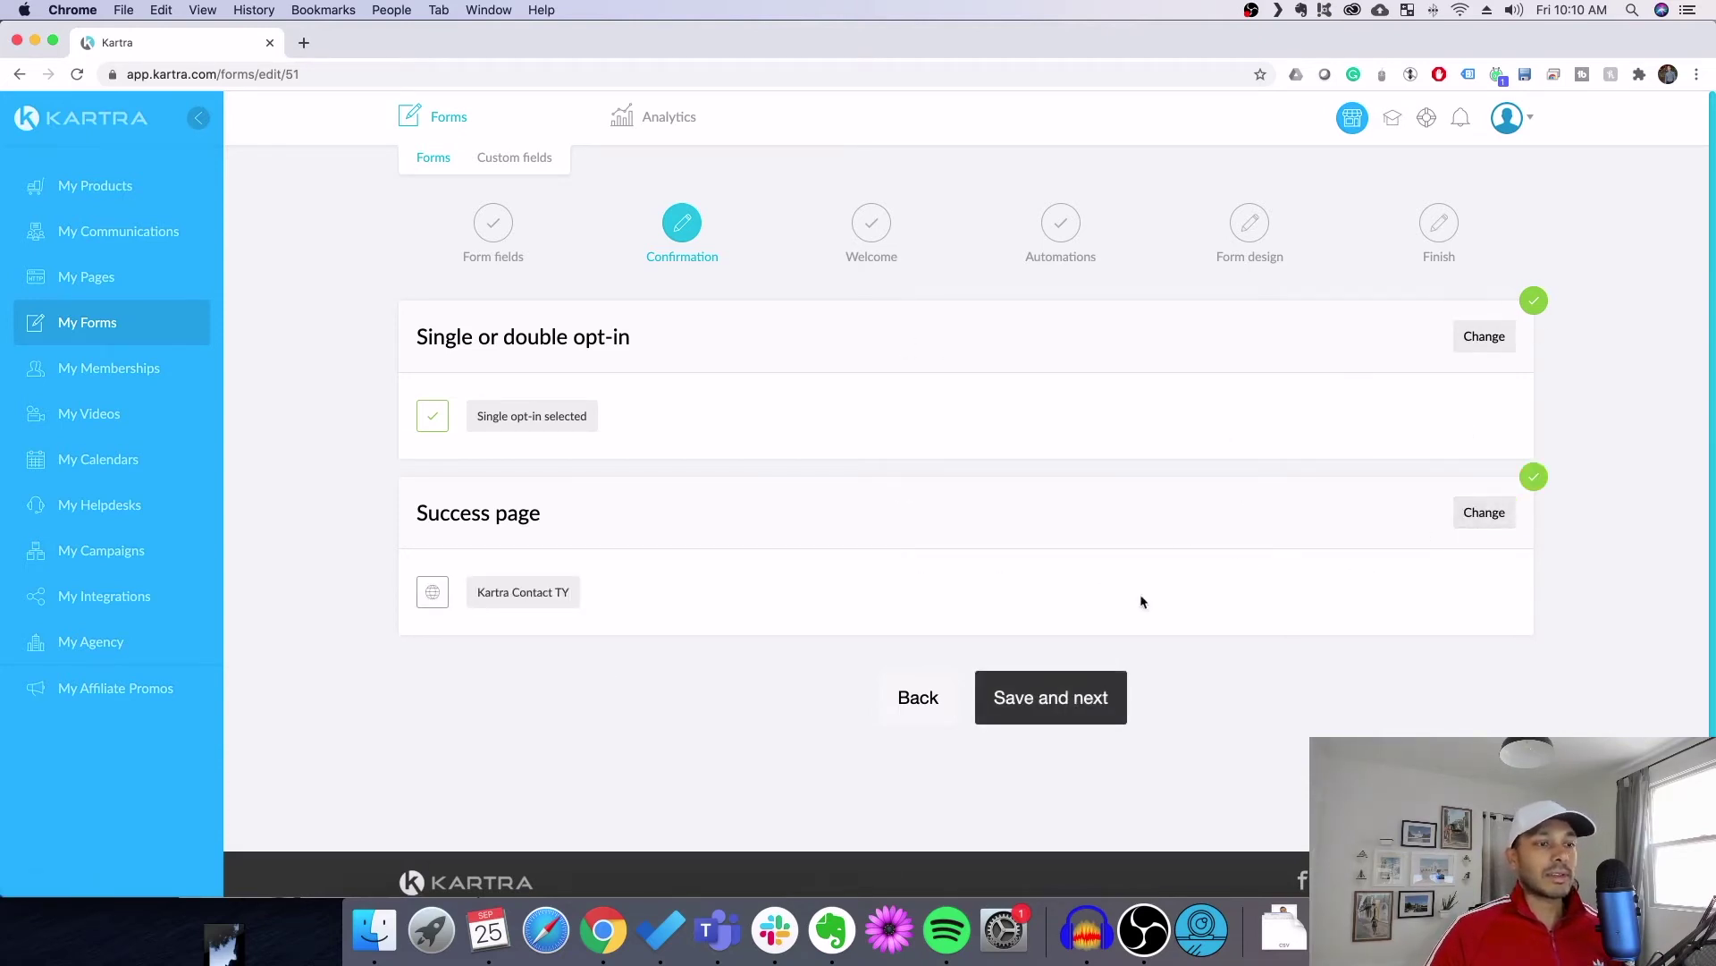
{"action": "left_click", "coordinate": [1071, 711]}
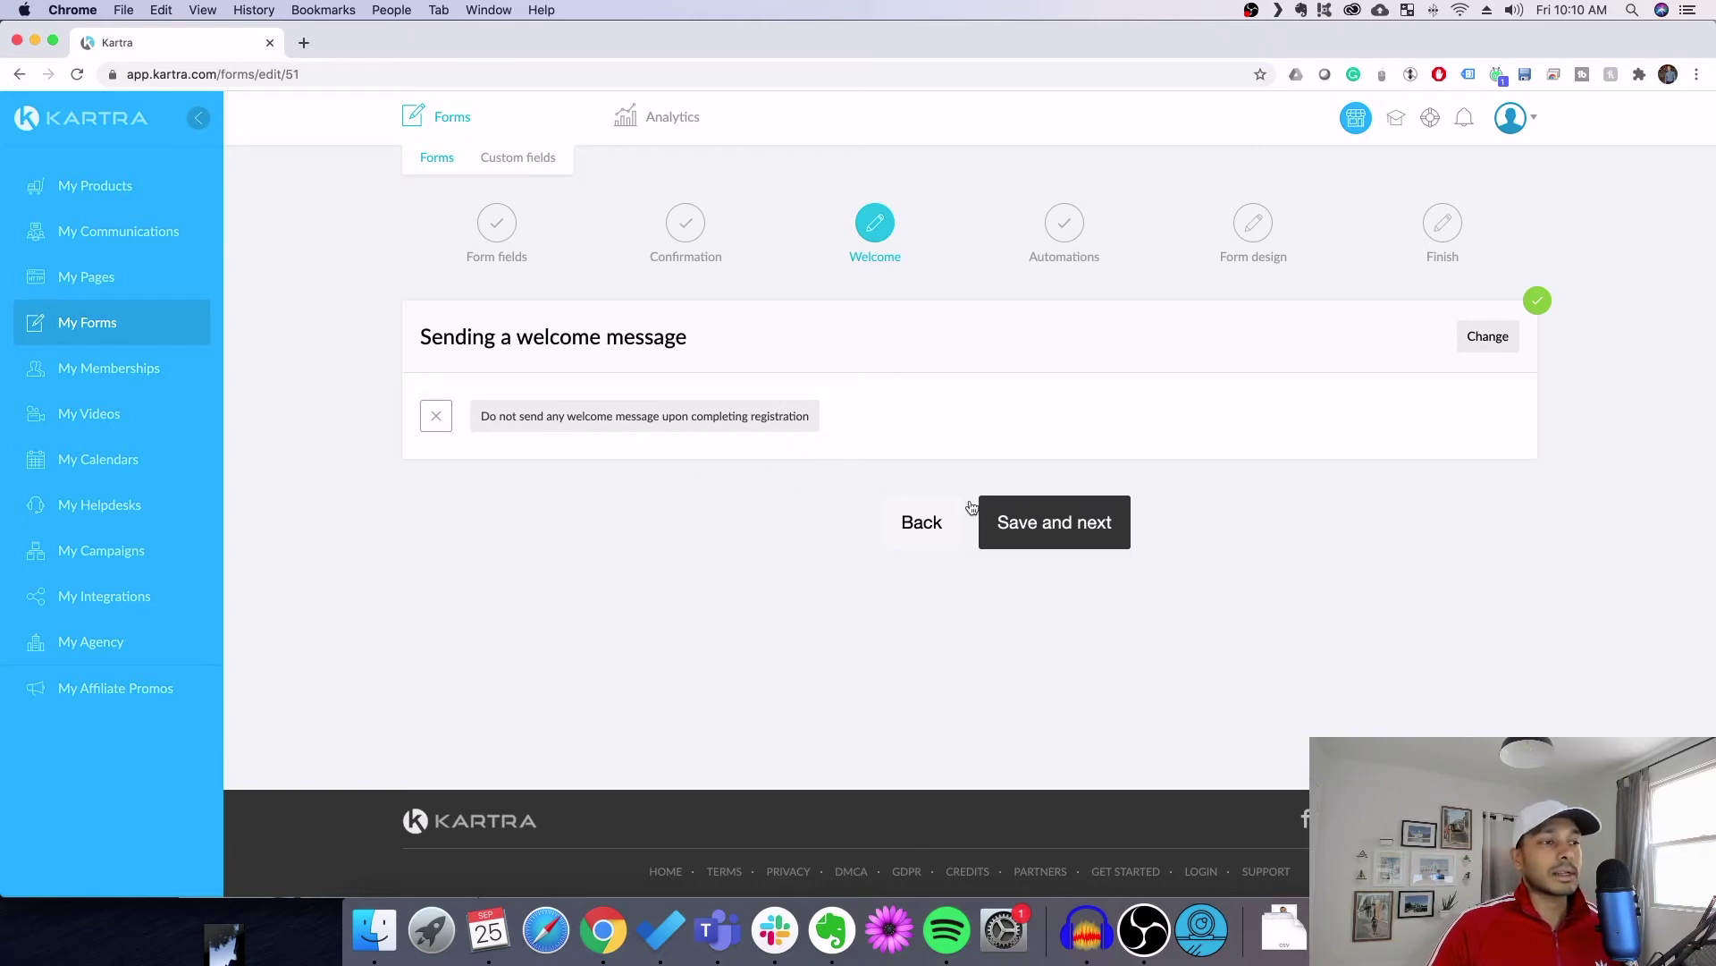
Continue past the welcome message settings, save the Contacted tag assignment in the automations, and proceed to the form design settings
{"action": "left_click", "coordinate": [1088, 529]}
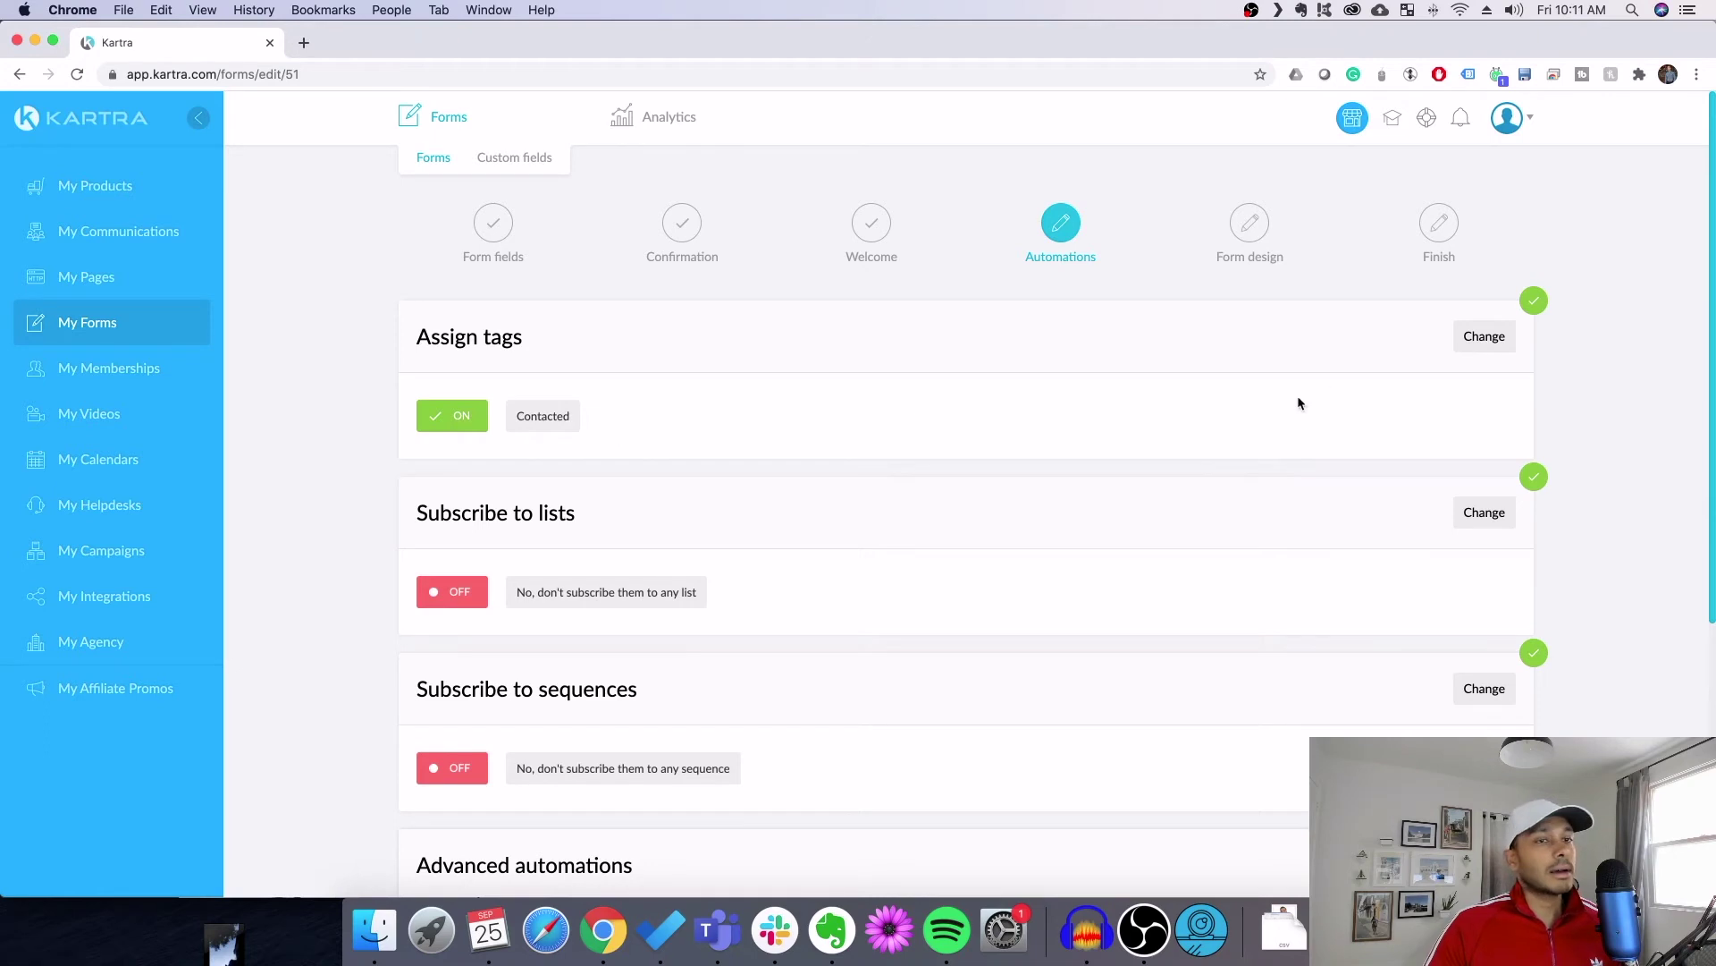
{"action": "left_click", "coordinate": [1484, 336]}
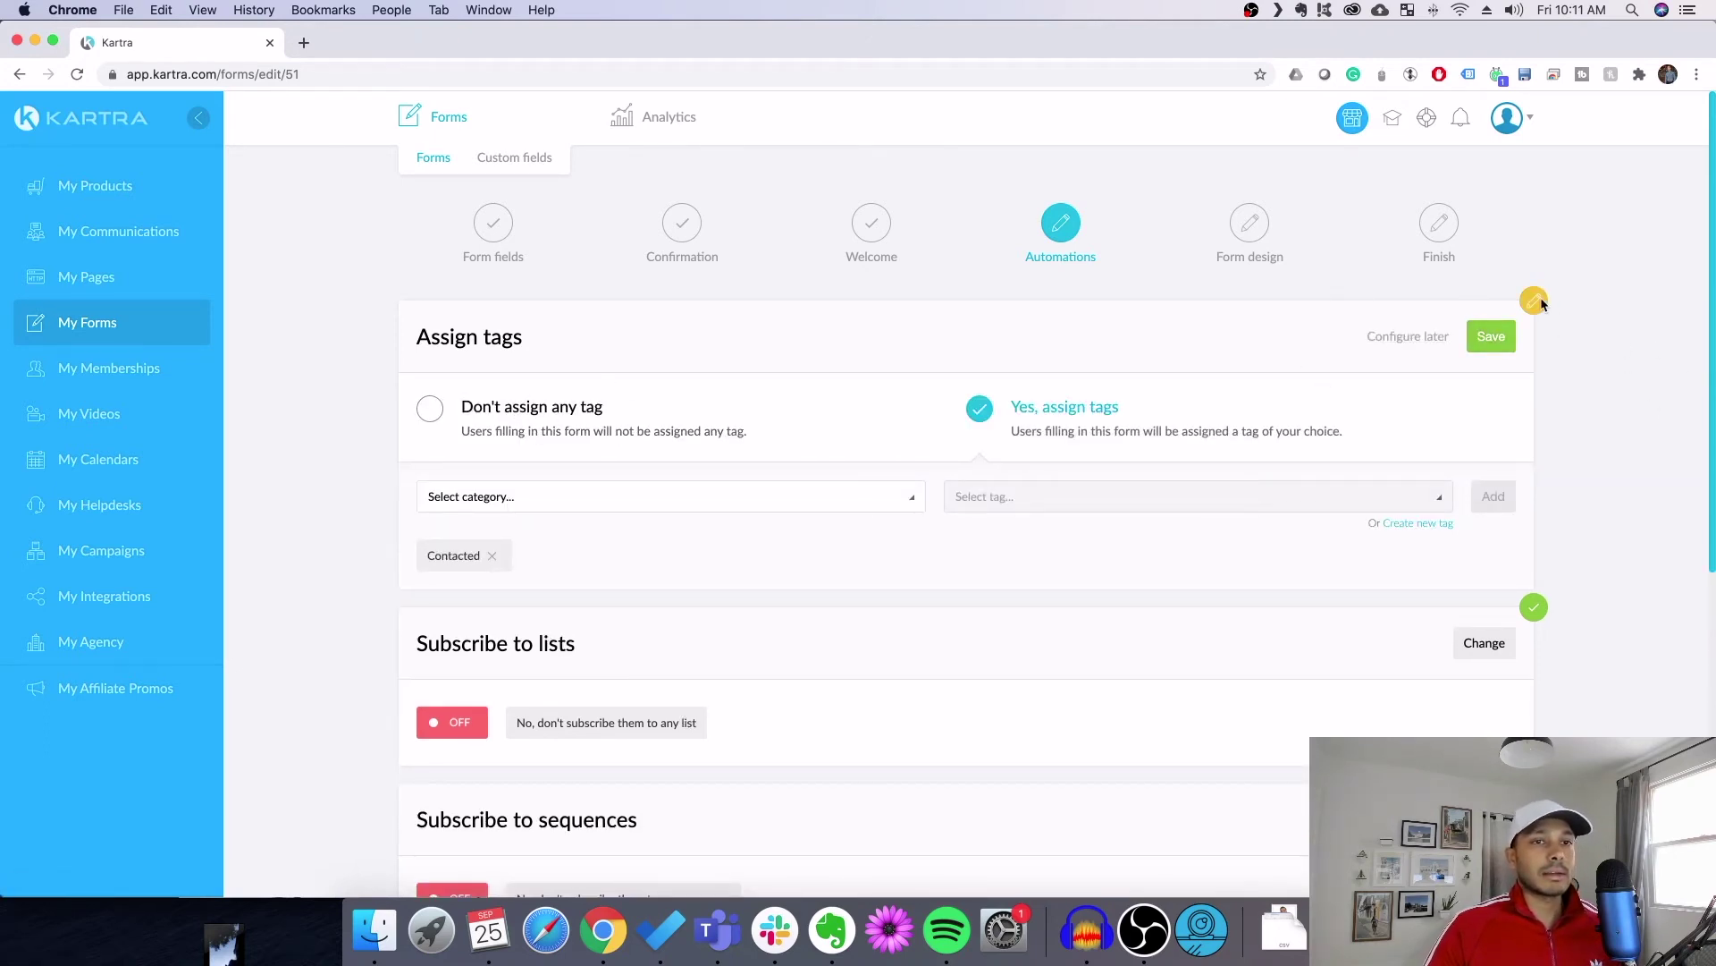
{"action": "left_click", "coordinate": [1490, 338]}
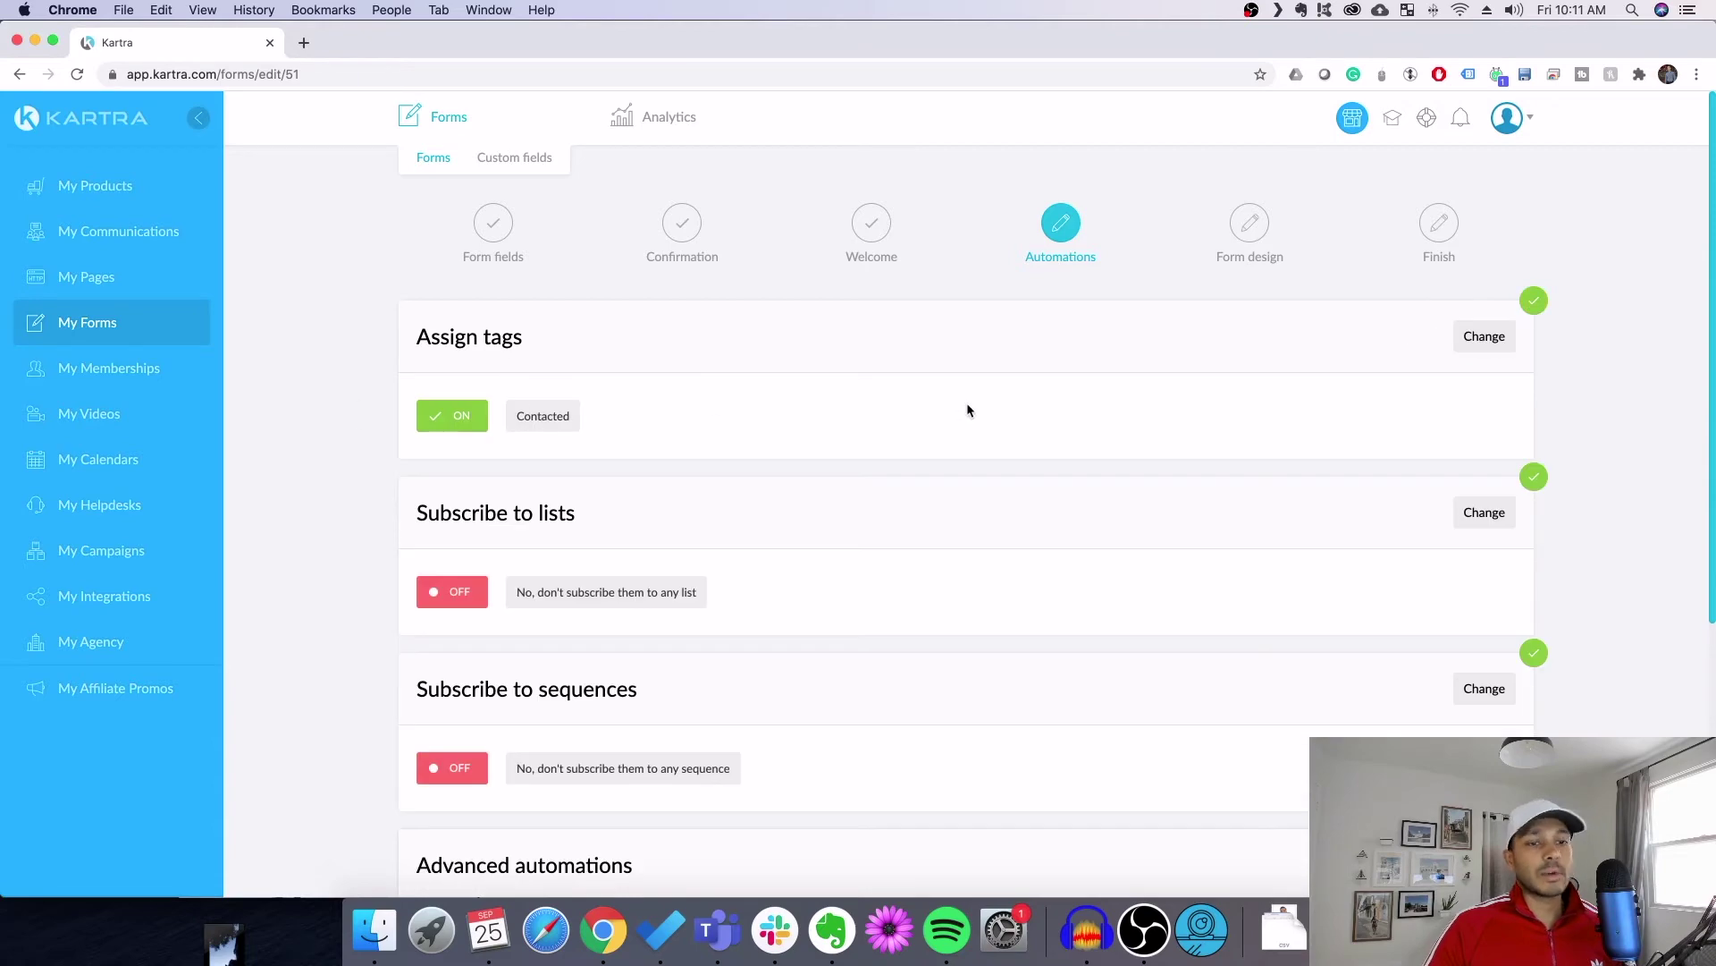
{"action": "scroll", "coordinate": [1123, 453], "scroll_direction": "down", "scroll_amount": 5}
{"action": "scroll", "coordinate": [782, 670], "scroll_direction": "up", "scroll_amount": 5}
{"action": "scroll", "coordinate": [1011, 719], "scroll_direction": "down", "scroll_amount": 5}
{"action": "left_click", "coordinate": [1043, 653]}
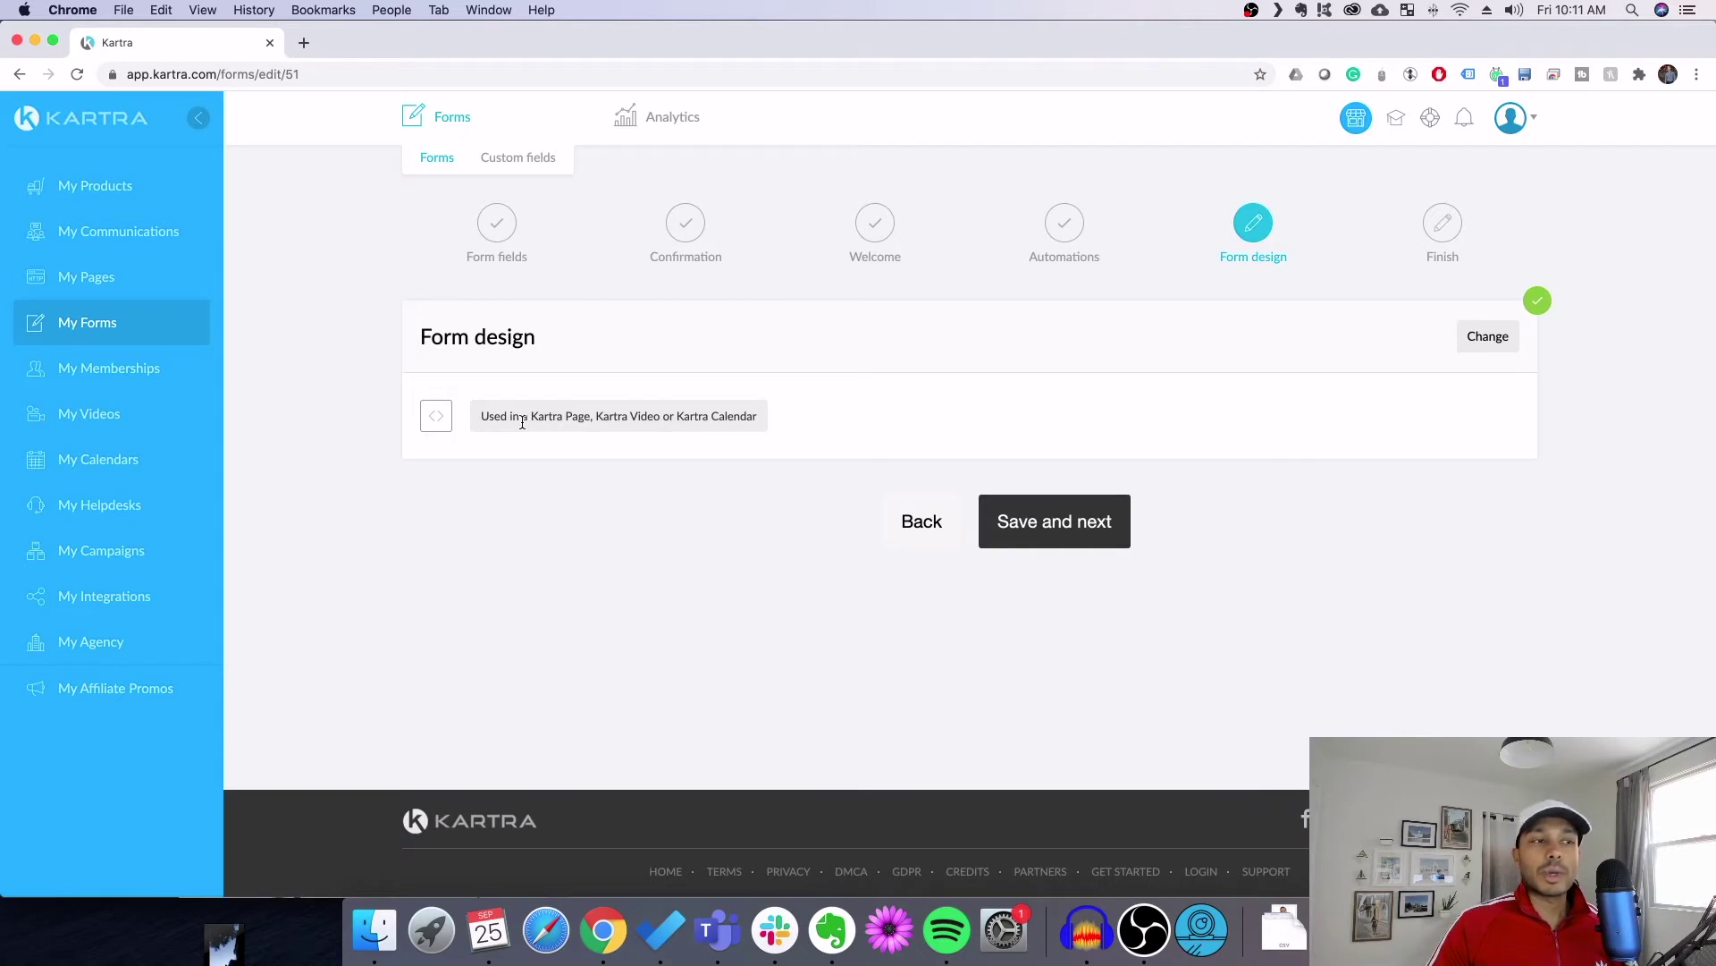
Save the form design for use in another Kartra asset and complete the form setup
{"action": "left_click", "coordinate": [1484, 337]}
{"action": "left_click", "coordinate": [916, 767]}
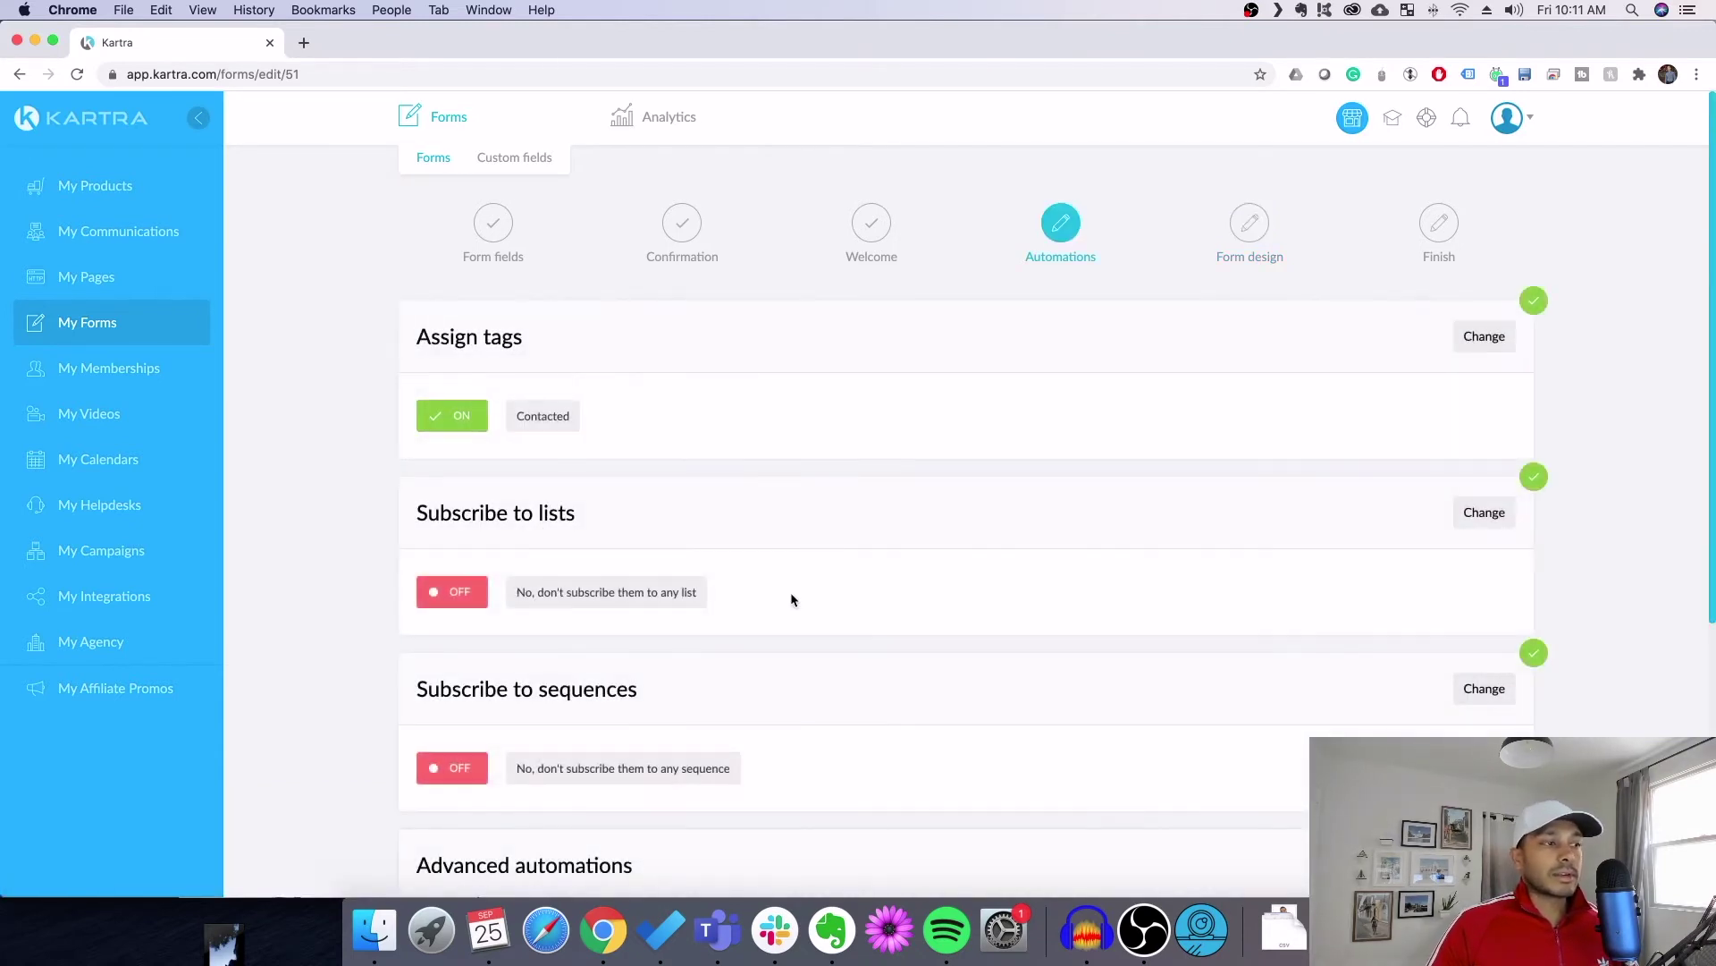
{"action": "scroll", "coordinate": [1261, 479], "scroll_direction": "down", "scroll_amount": 5}
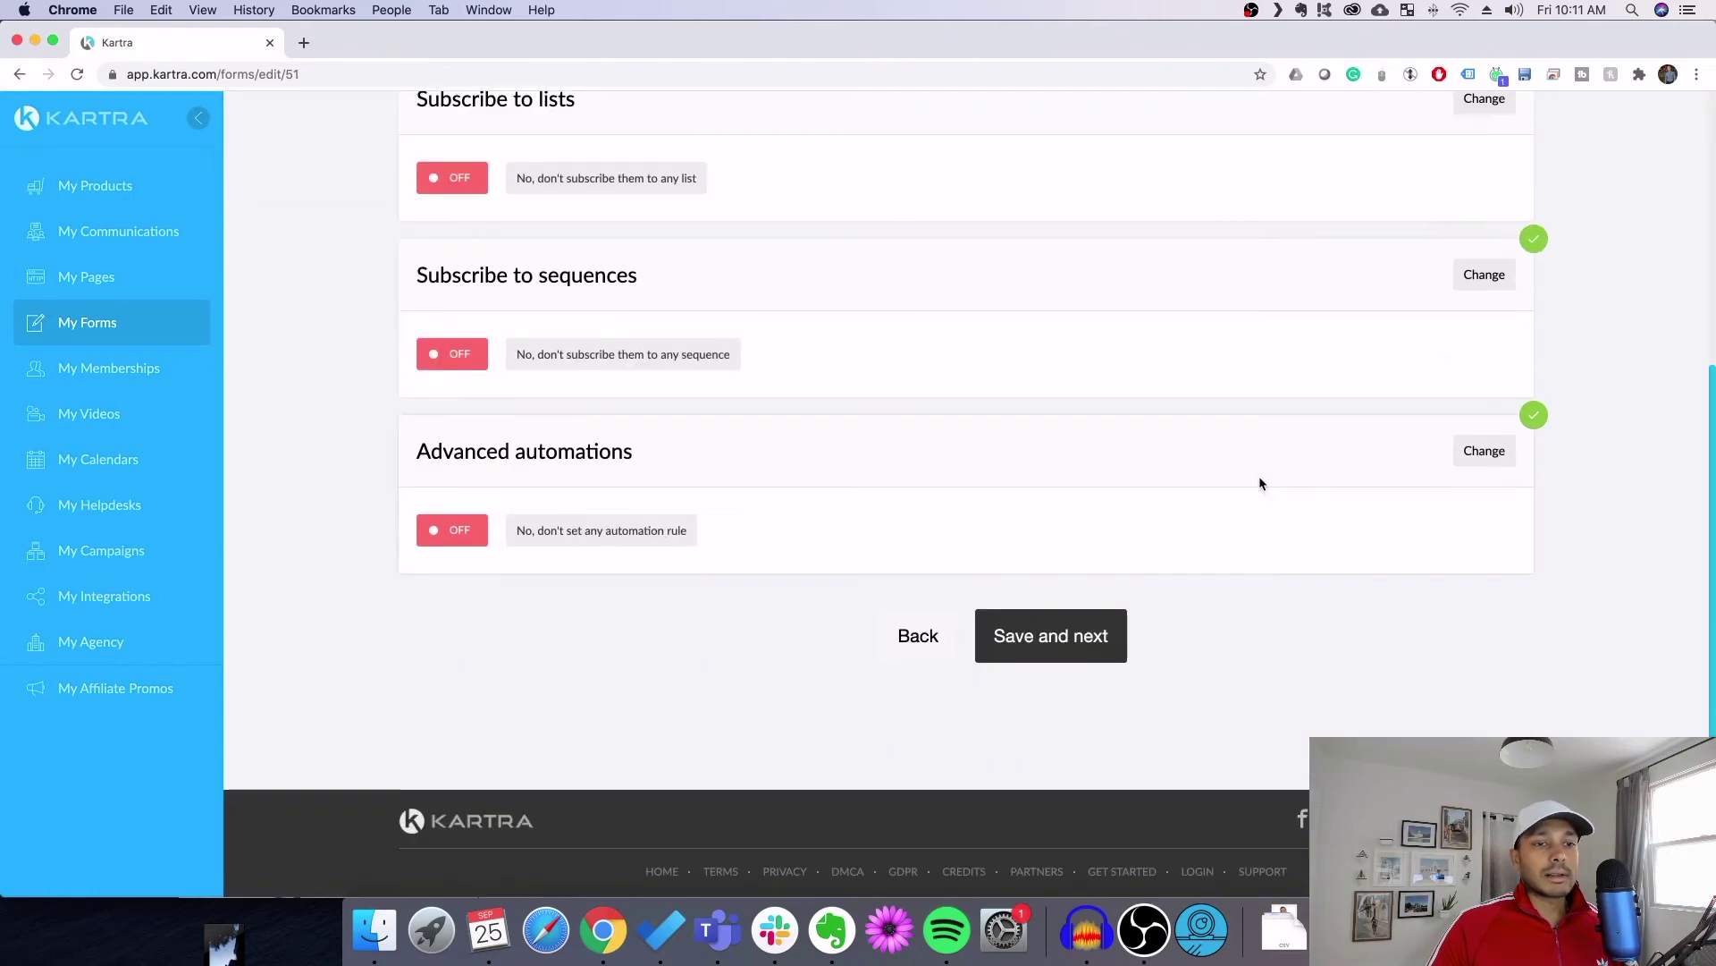
{"action": "left_click", "coordinate": [1064, 651]}
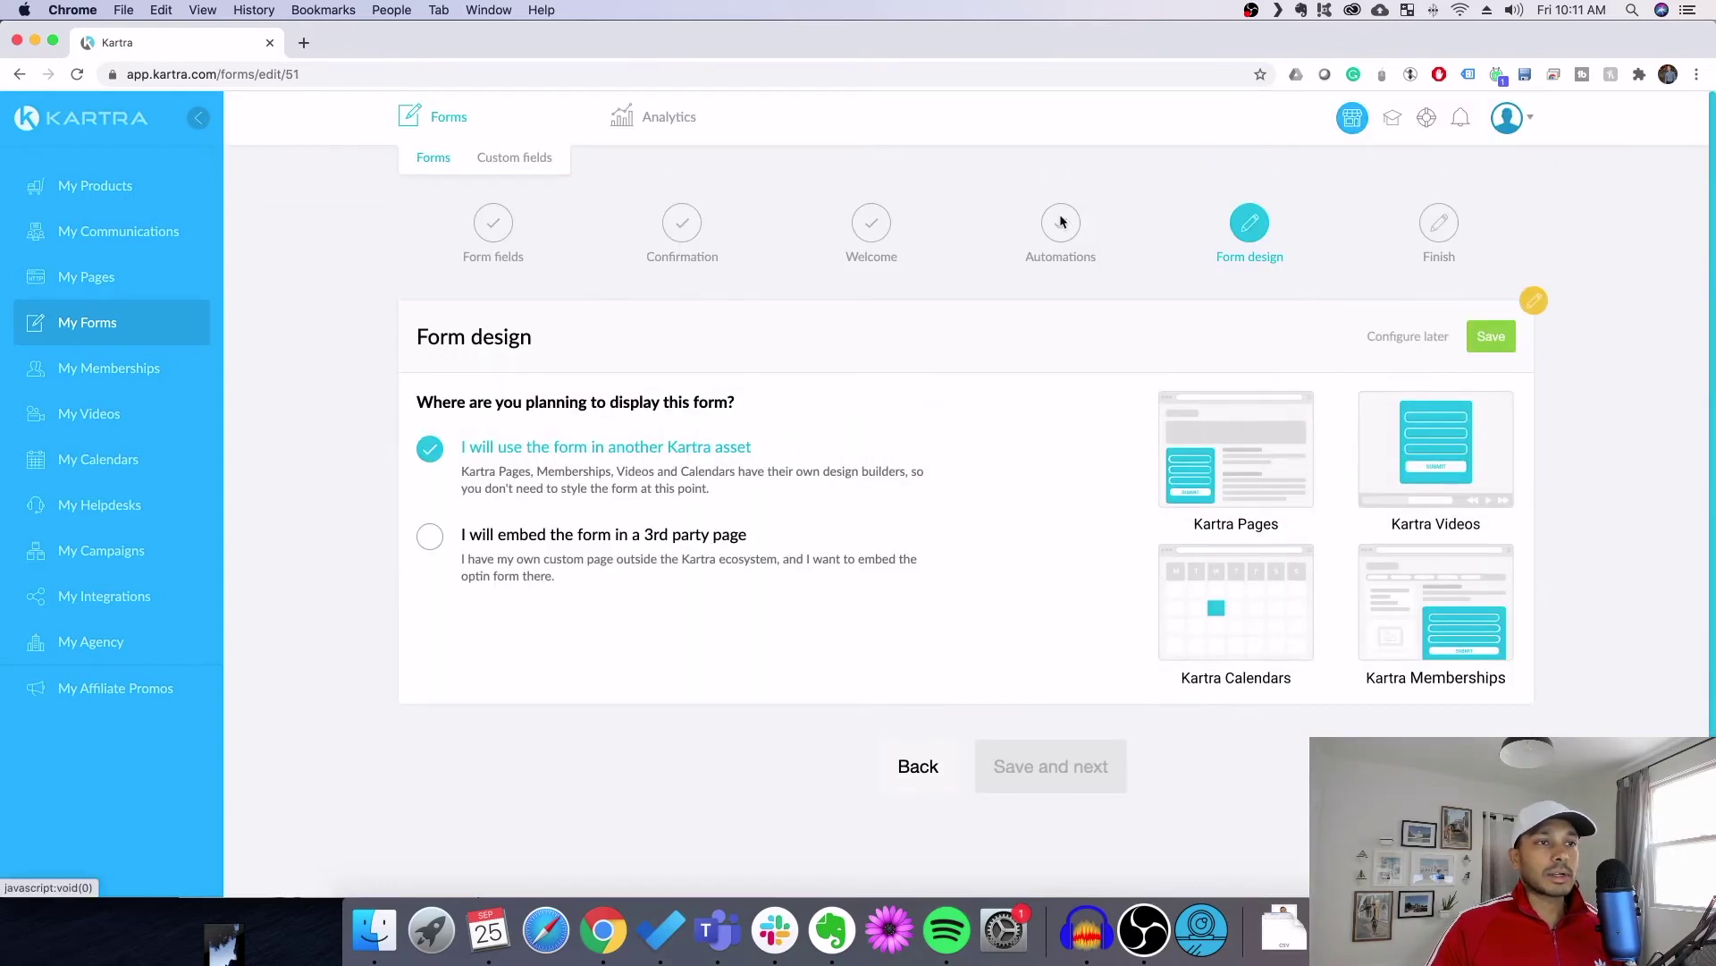
{"action": "scroll", "coordinate": [1163, 223], "scroll_direction": "down", "scroll_amount": 1}
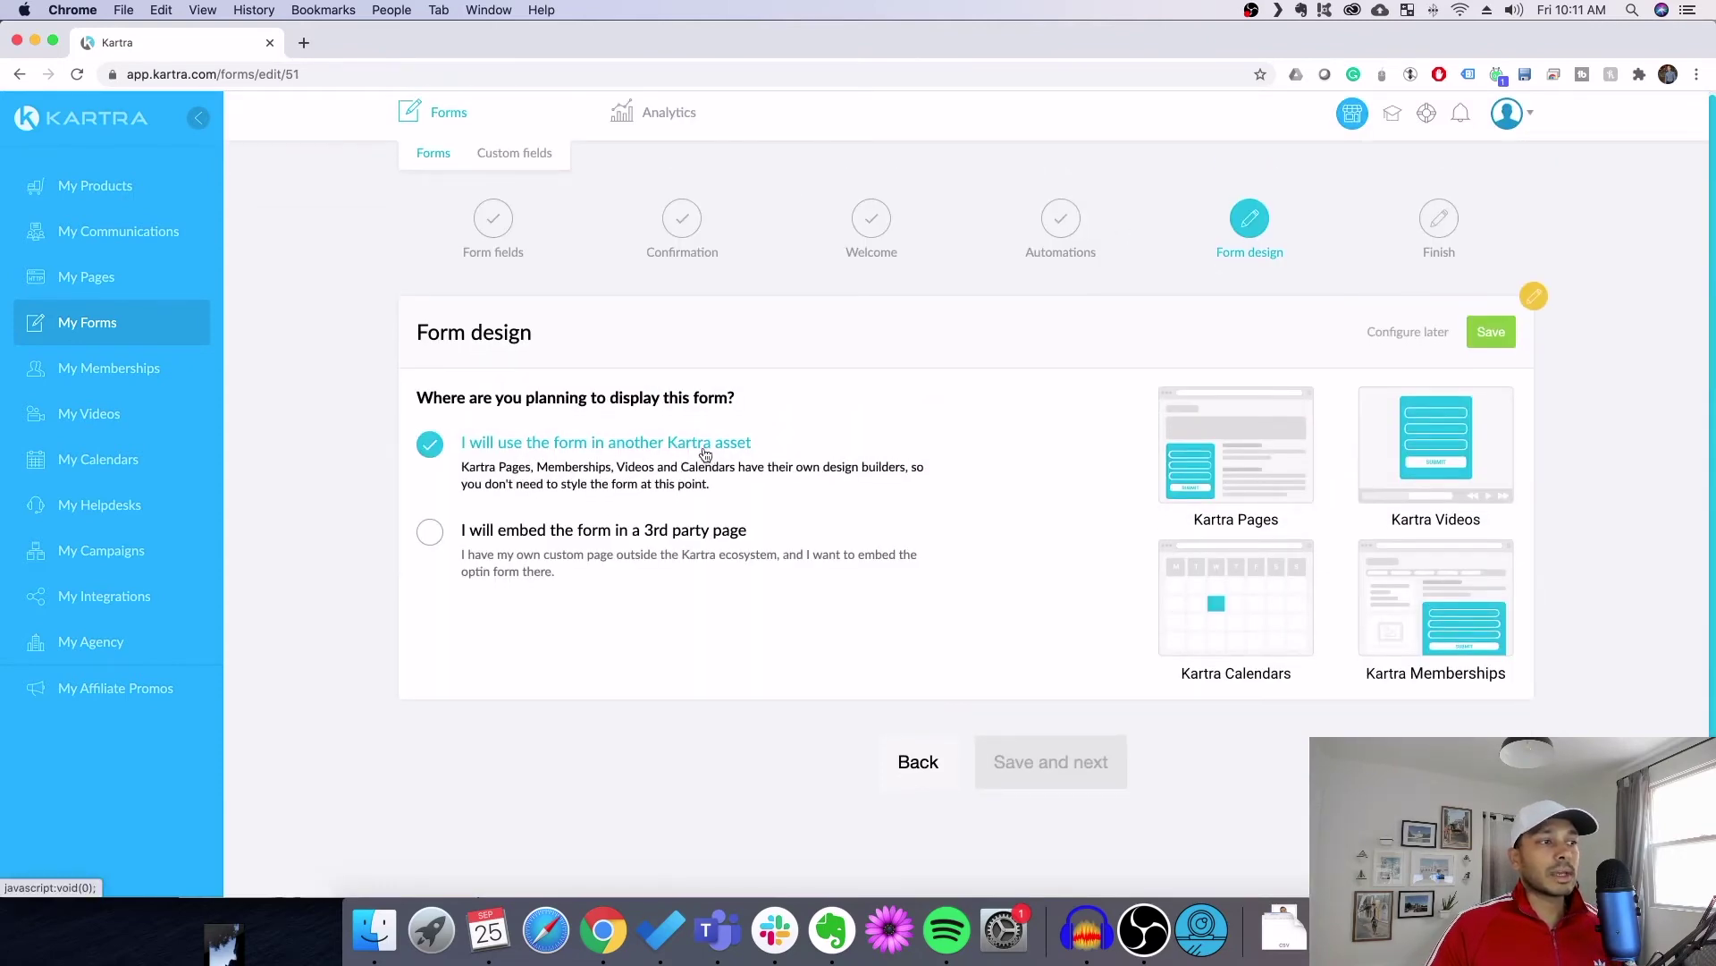
{"action": "left_click", "coordinate": [1489, 346]}
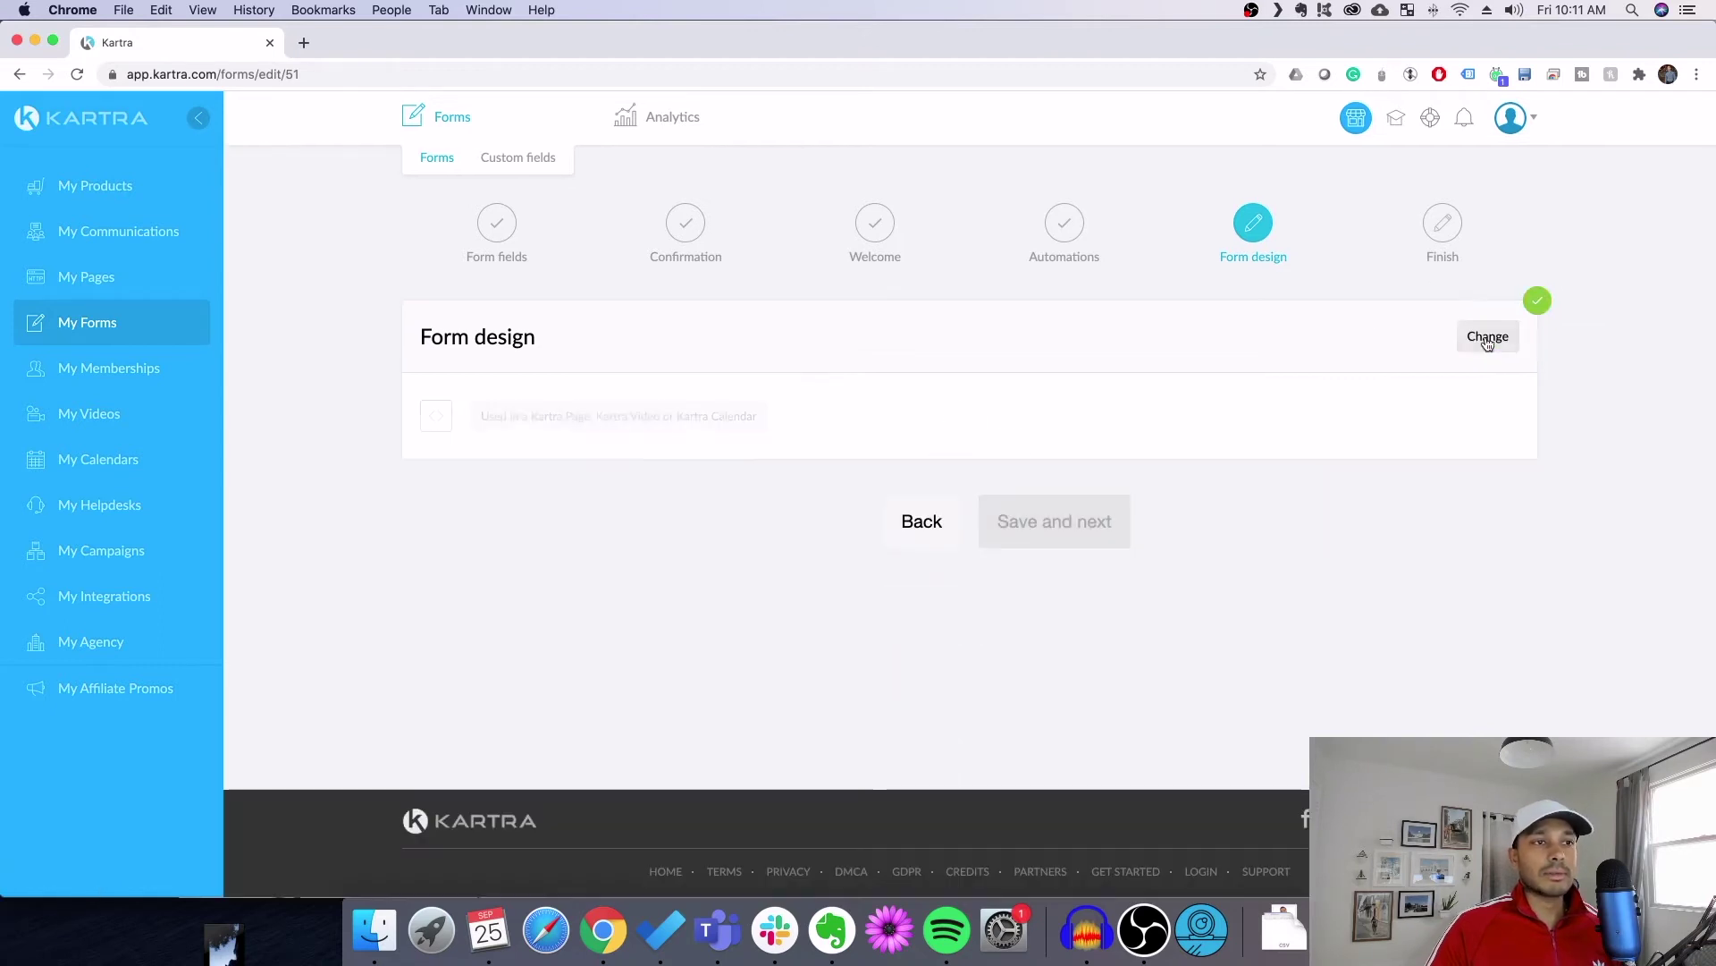
{"action": "left_click", "coordinate": [1081, 528]}
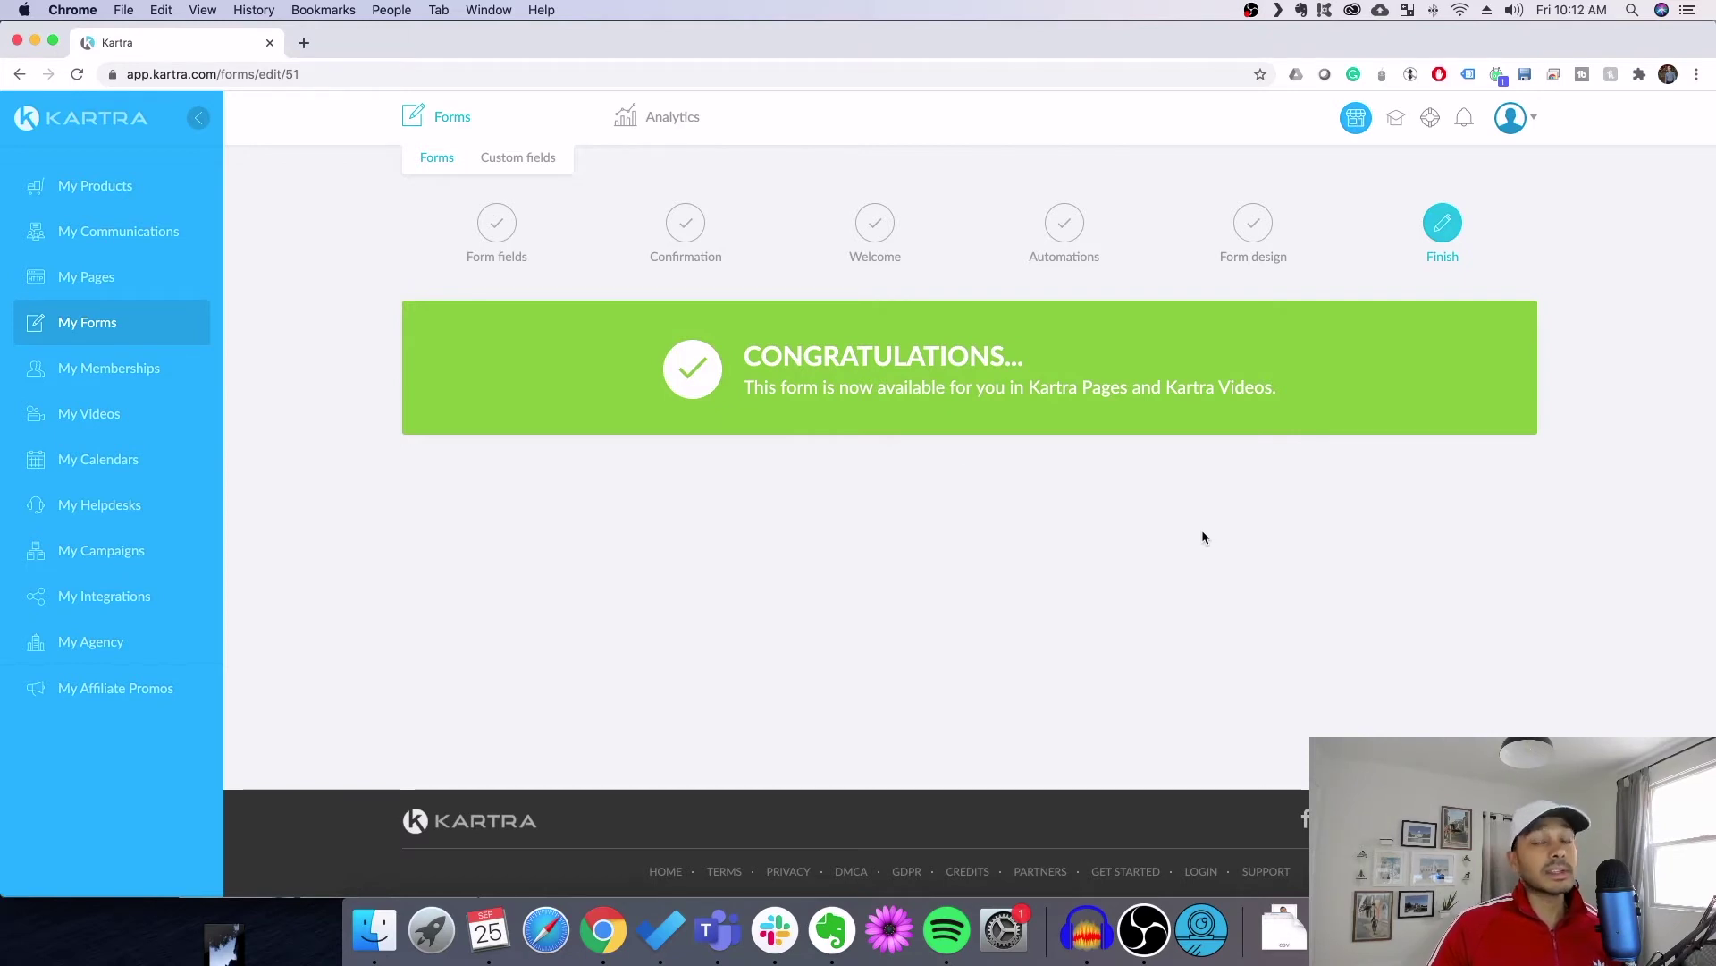
Open the team email notification "Lead fills in an optin form" for editing
{"action": "left_click", "coordinate": [1511, 117]}
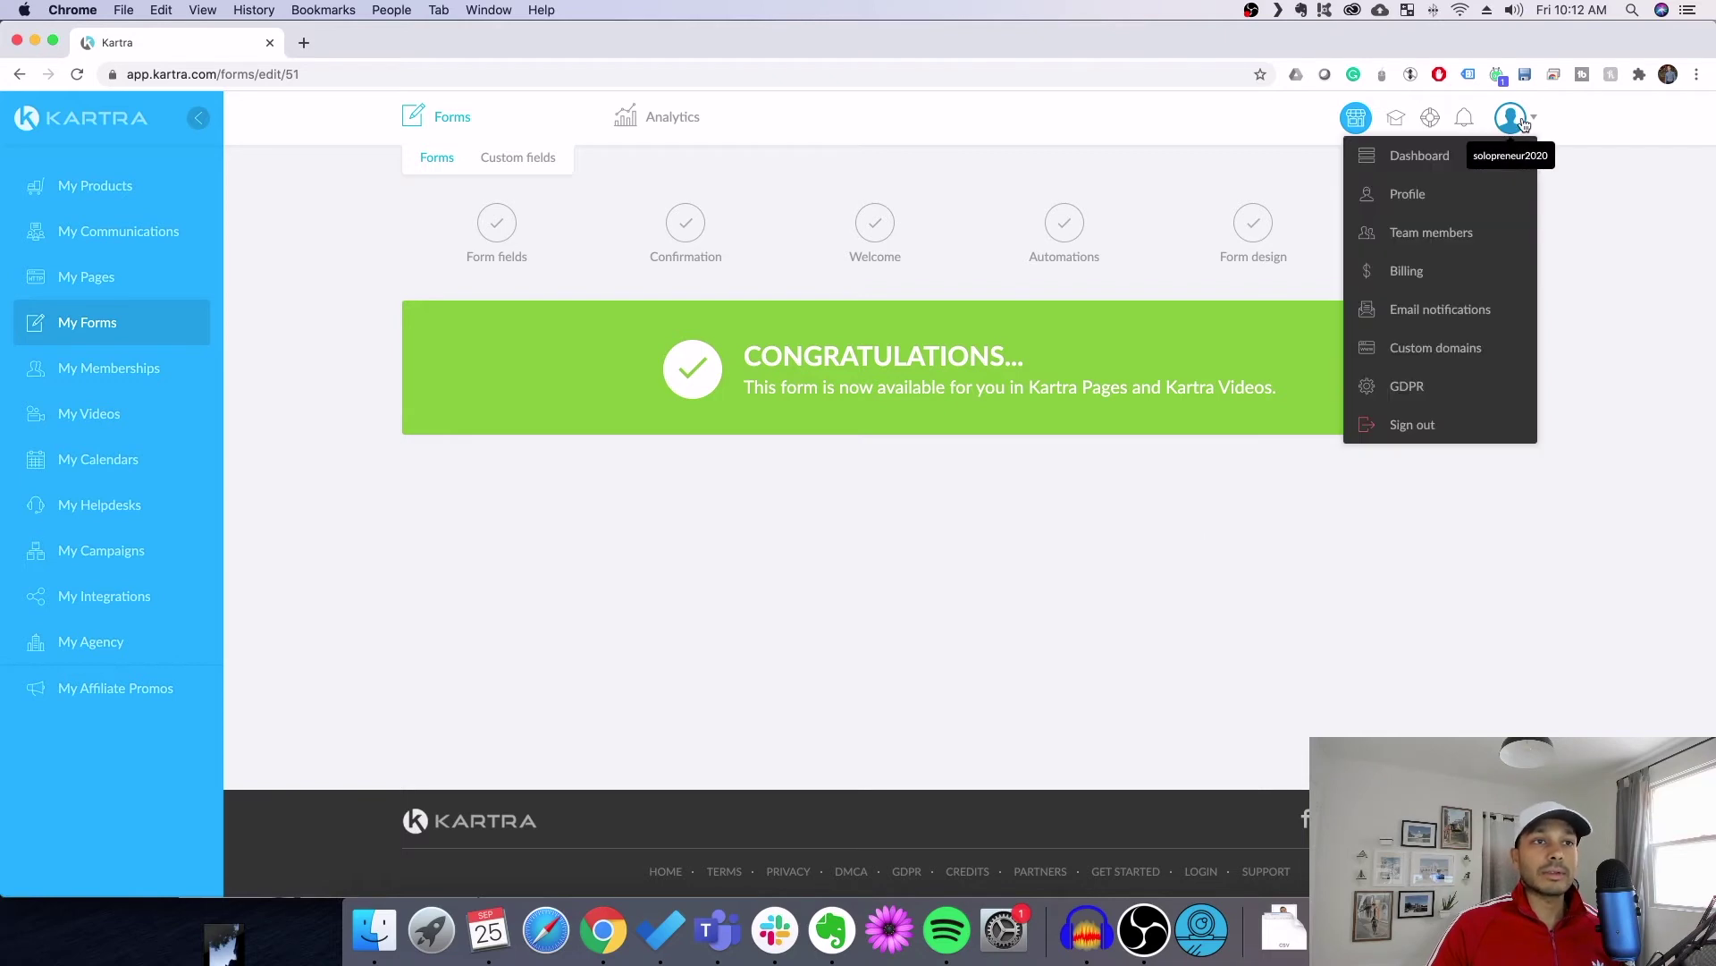
{"action": "left_click", "coordinate": [1430, 320]}
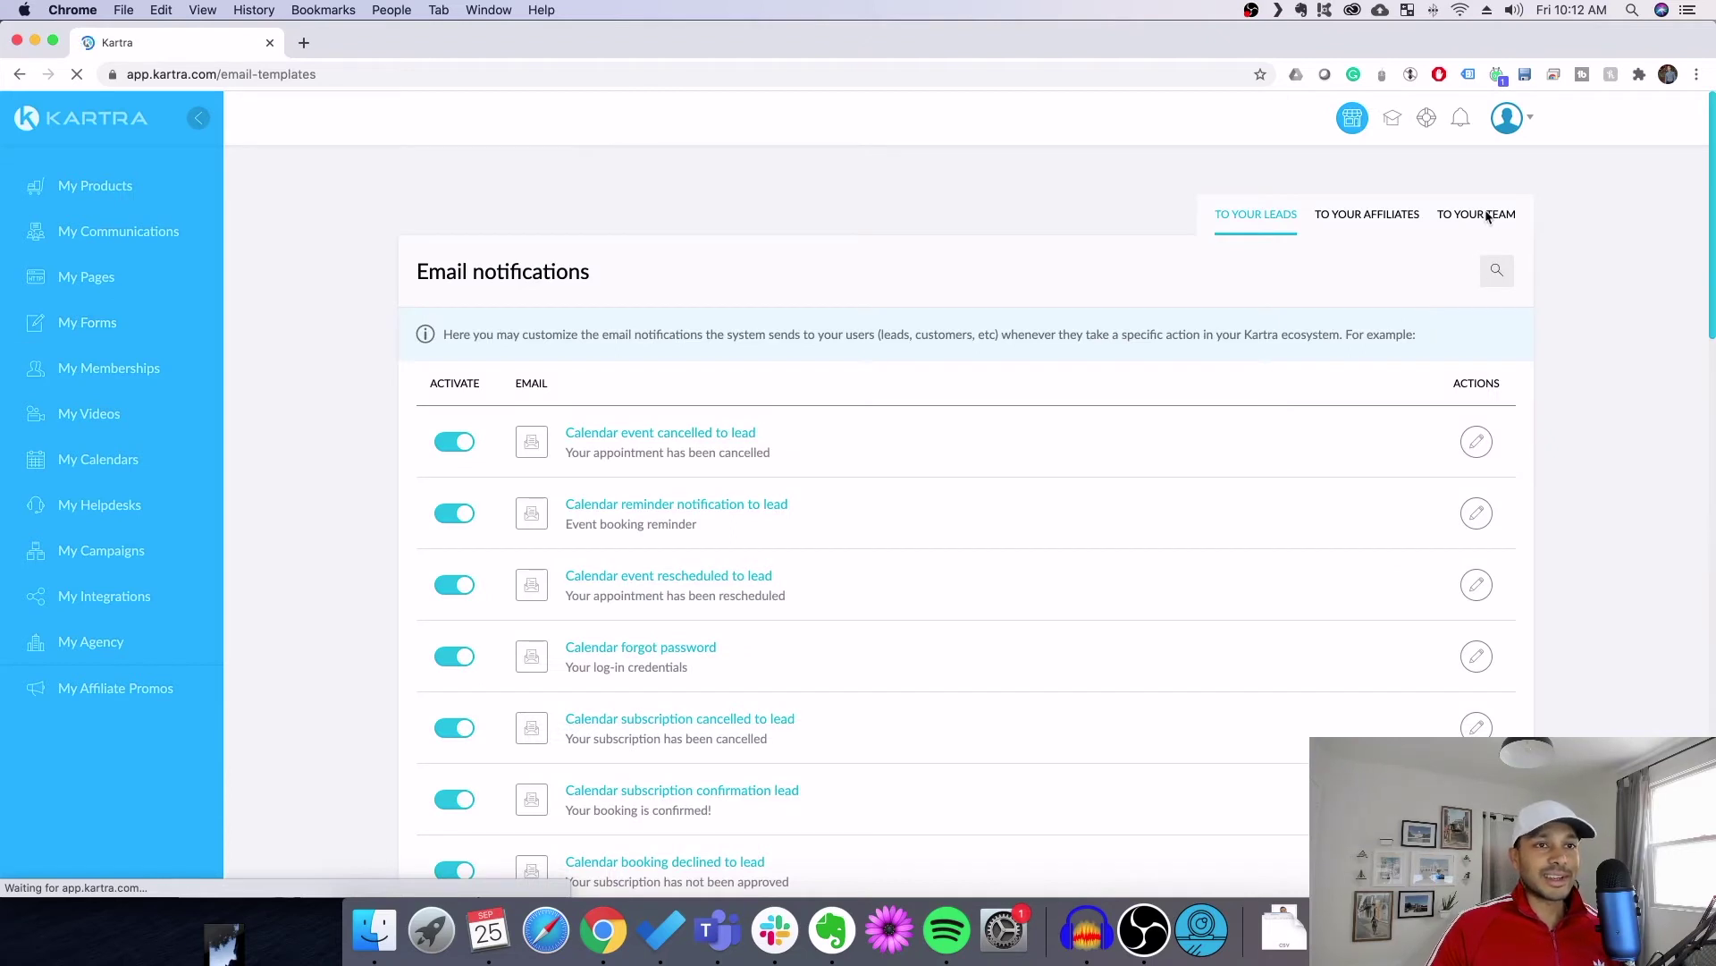
{"action": "left_click", "coordinate": [1487, 217]}
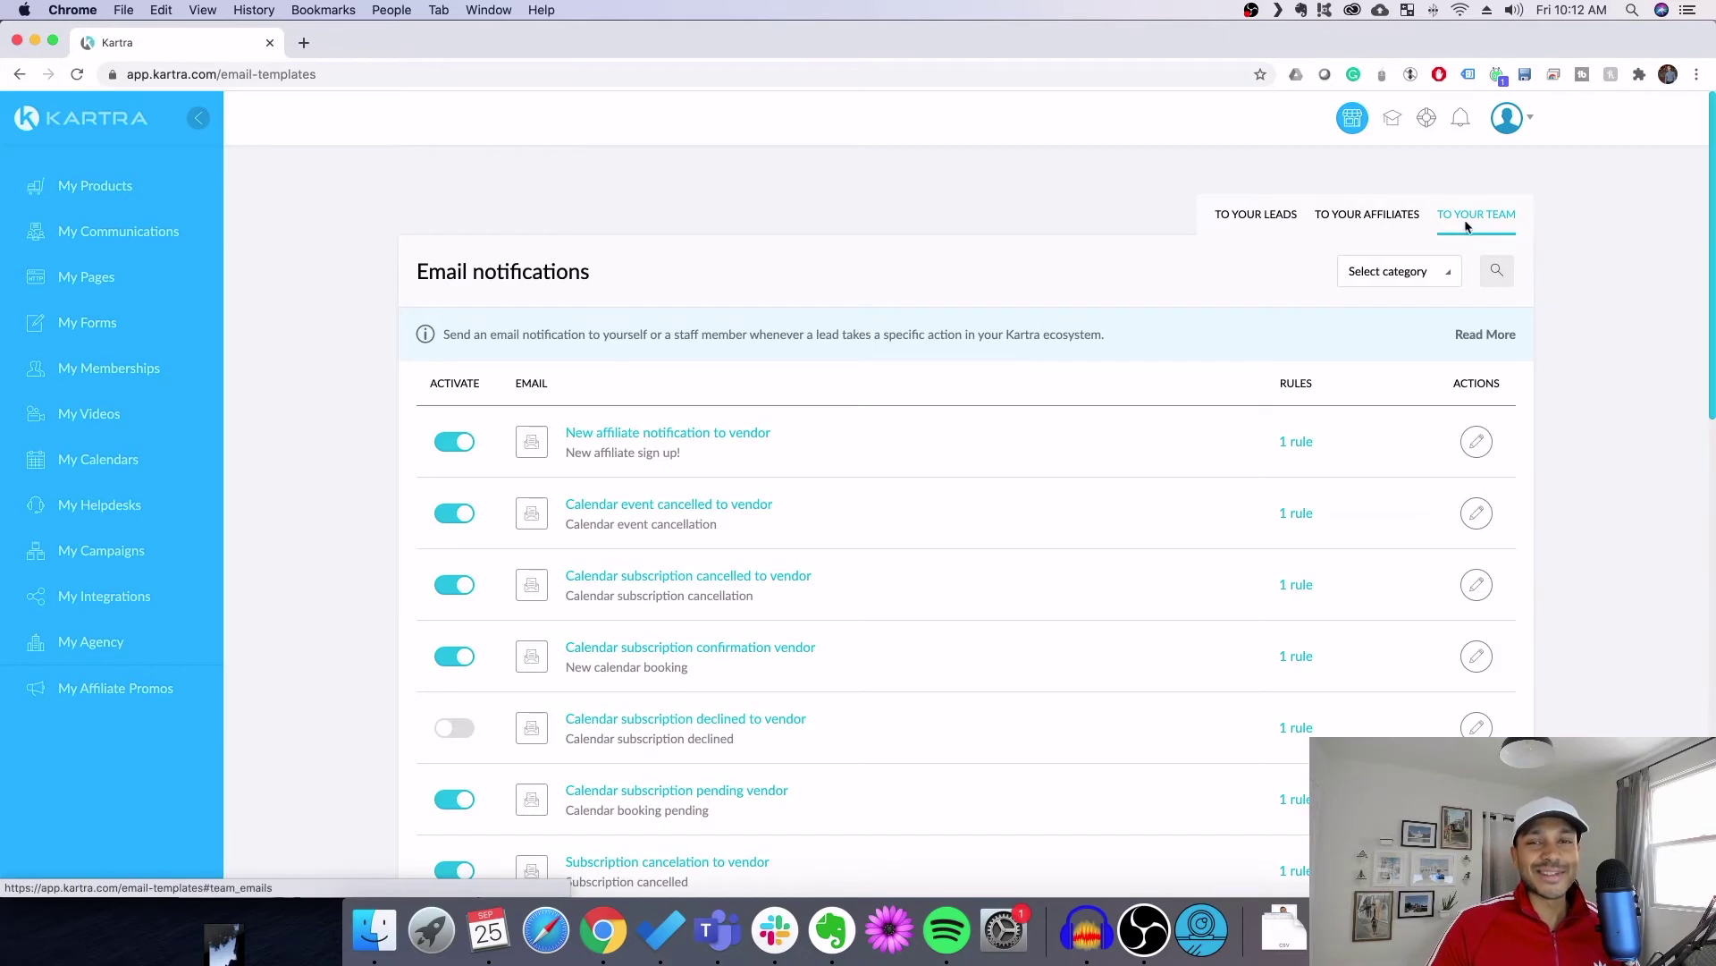
{"action": "scroll", "coordinate": [1114, 417], "scroll_direction": "down", "scroll_amount": 5}
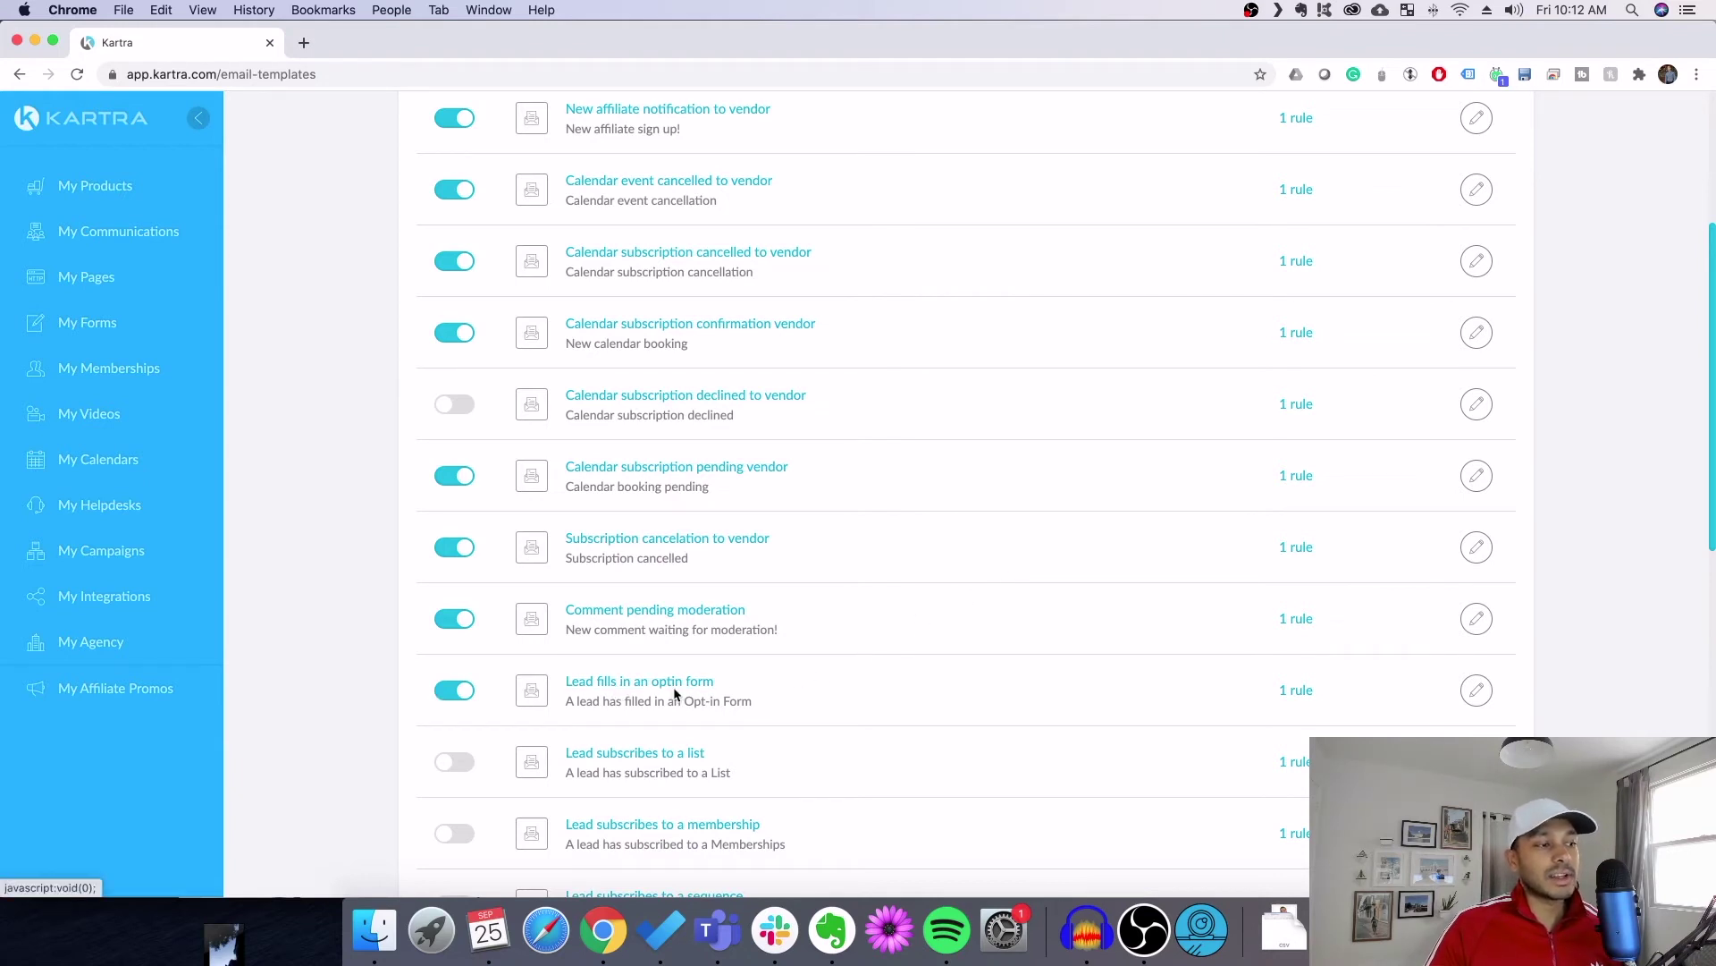
{"action": "left_click", "coordinate": [1477, 691]}
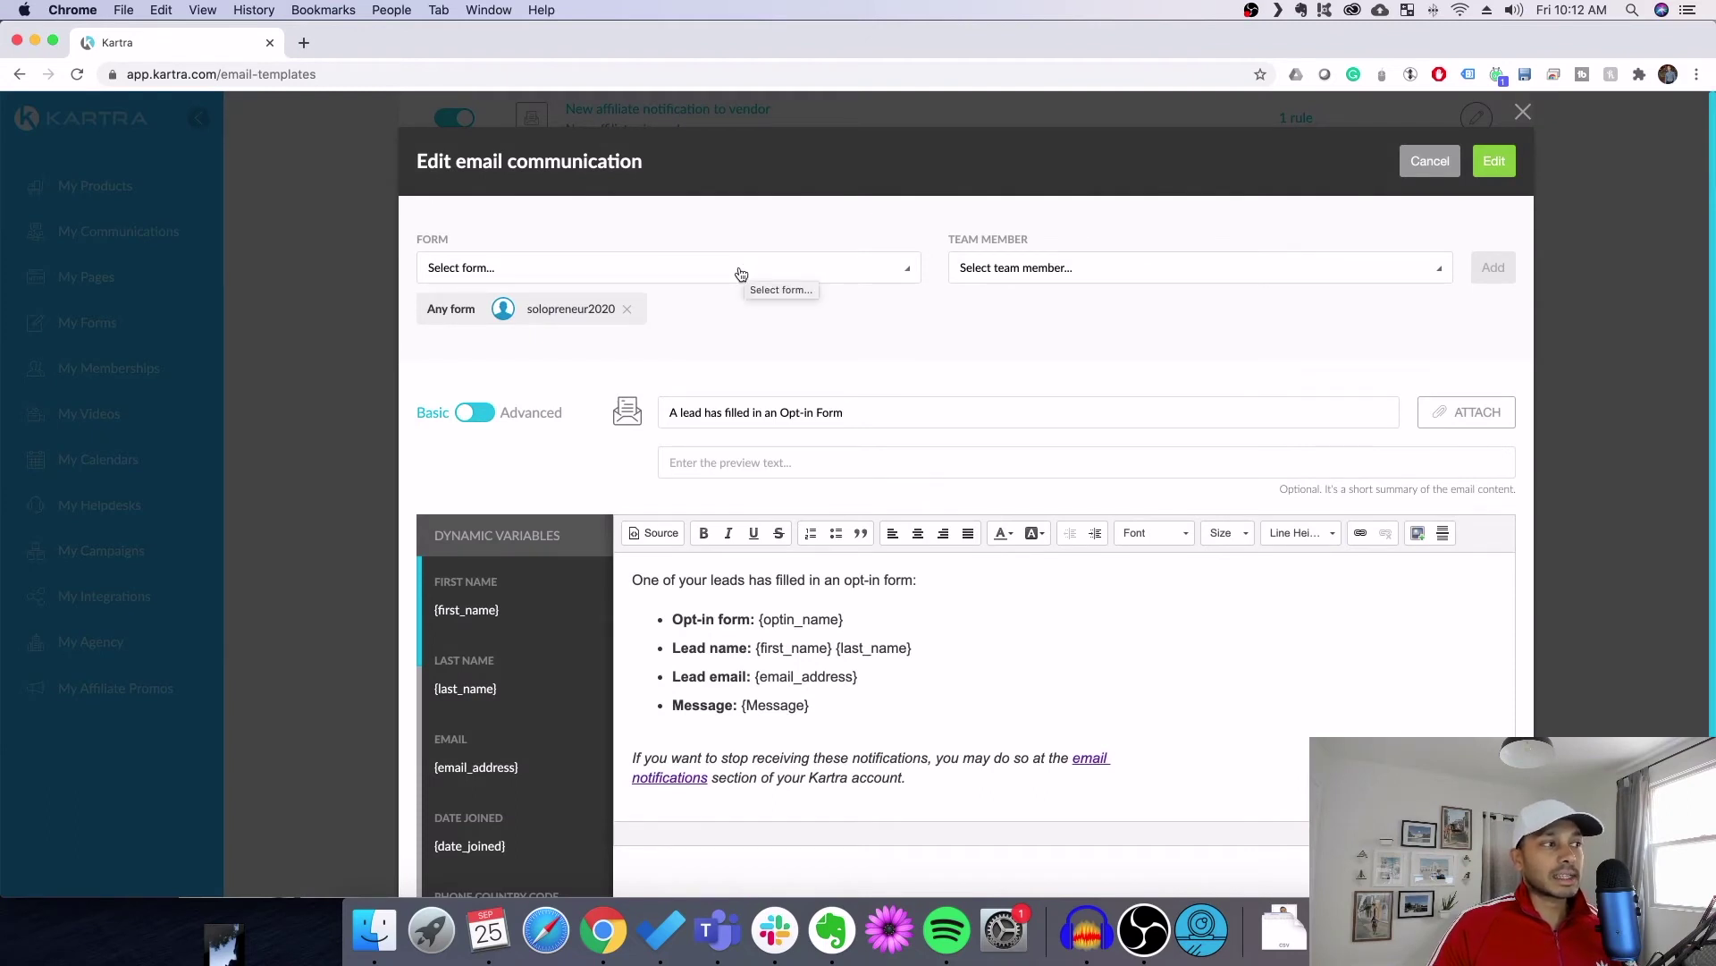
Add a notification rule for Contact Form with the account's team member and remove the Any form rule
{"action": "left_click", "coordinate": [724, 274]}
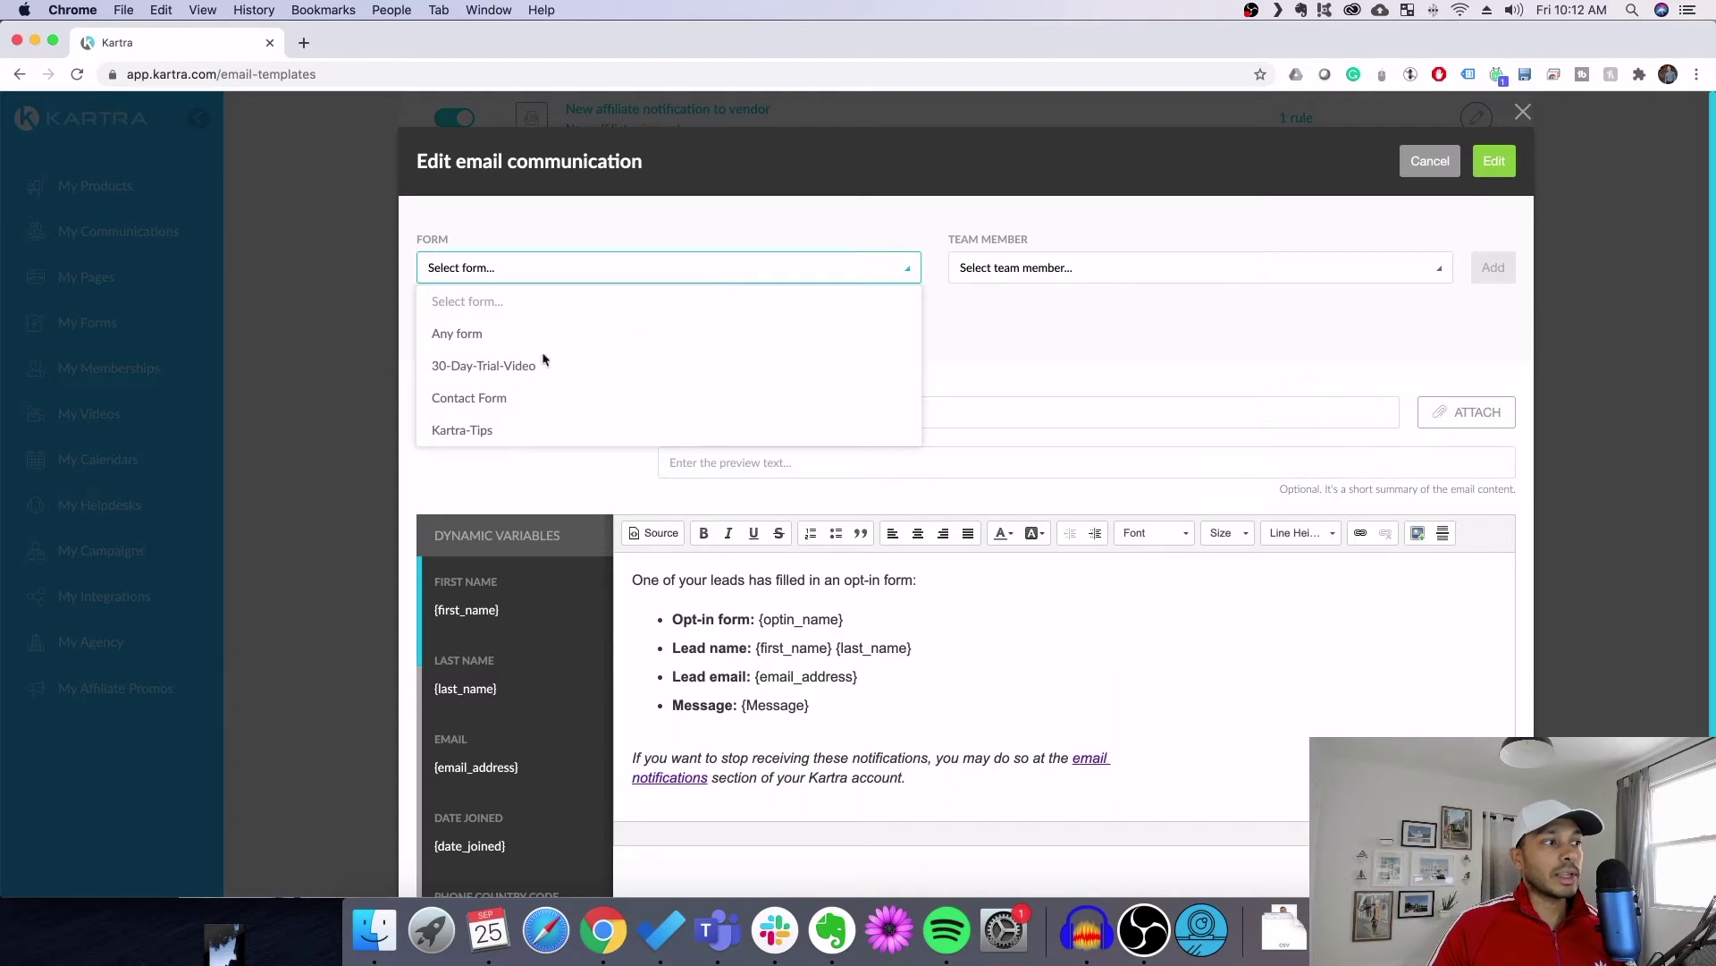
{"action": "left_click", "coordinate": [475, 400]}
{"action": "left_click", "coordinate": [1084, 270]}
{"action": "left_click", "coordinate": [1009, 335]}
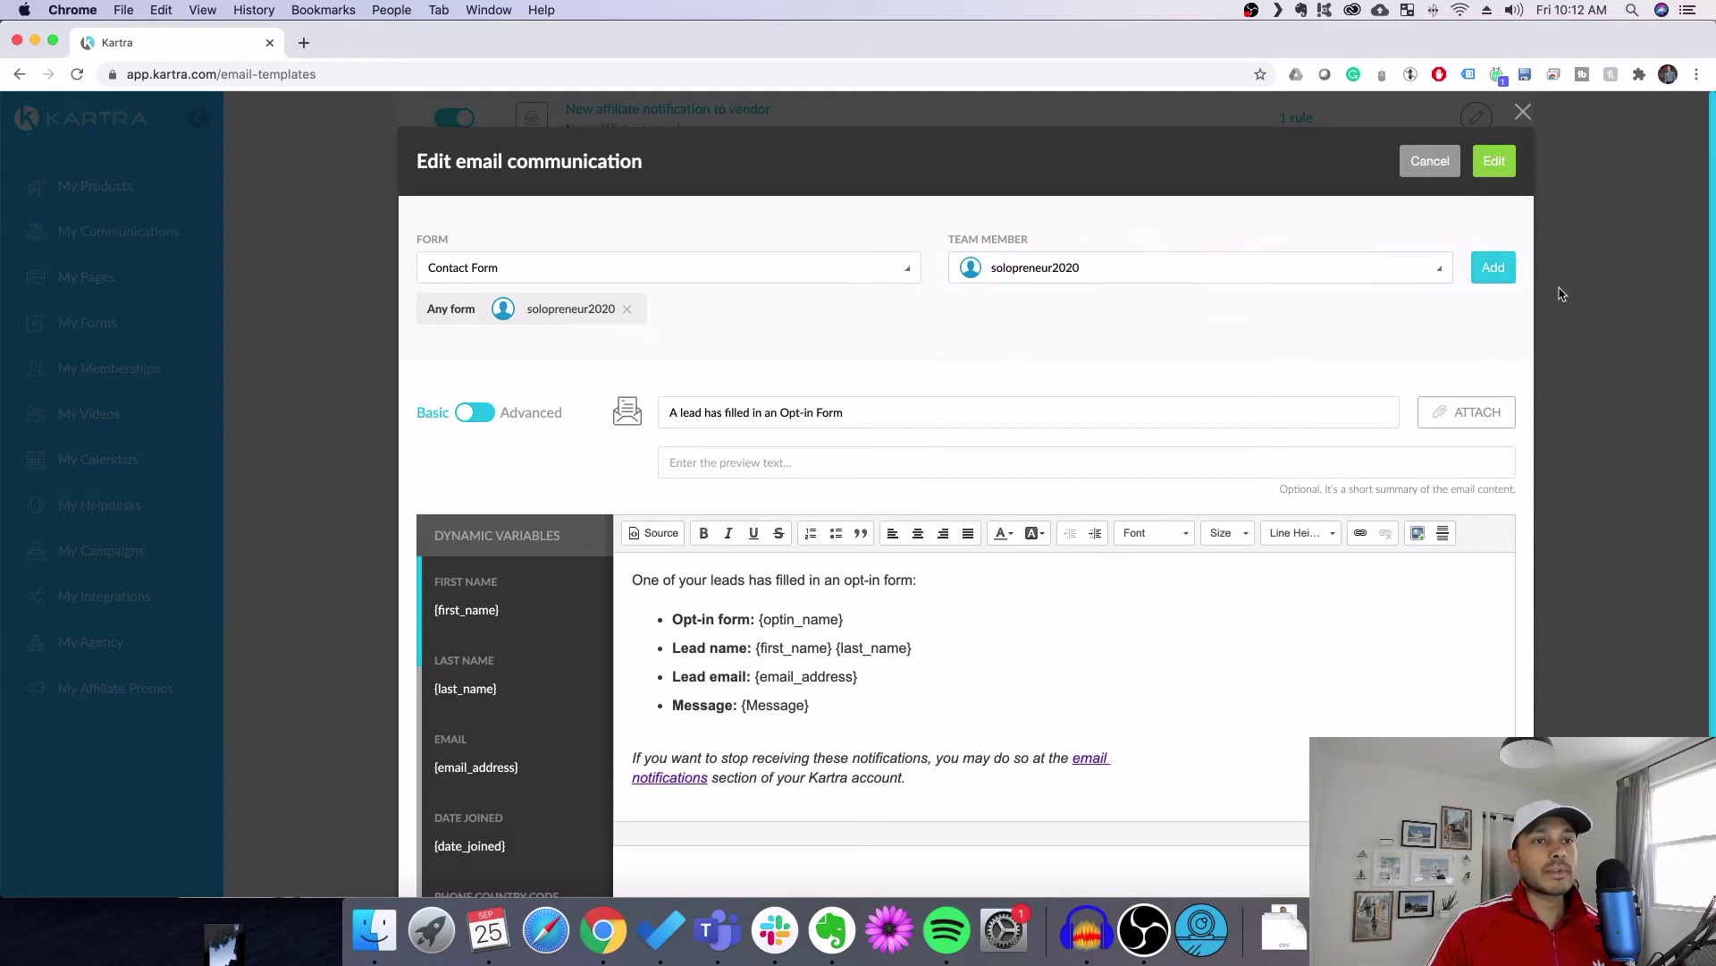
{"action": "left_click", "coordinate": [1493, 267]}
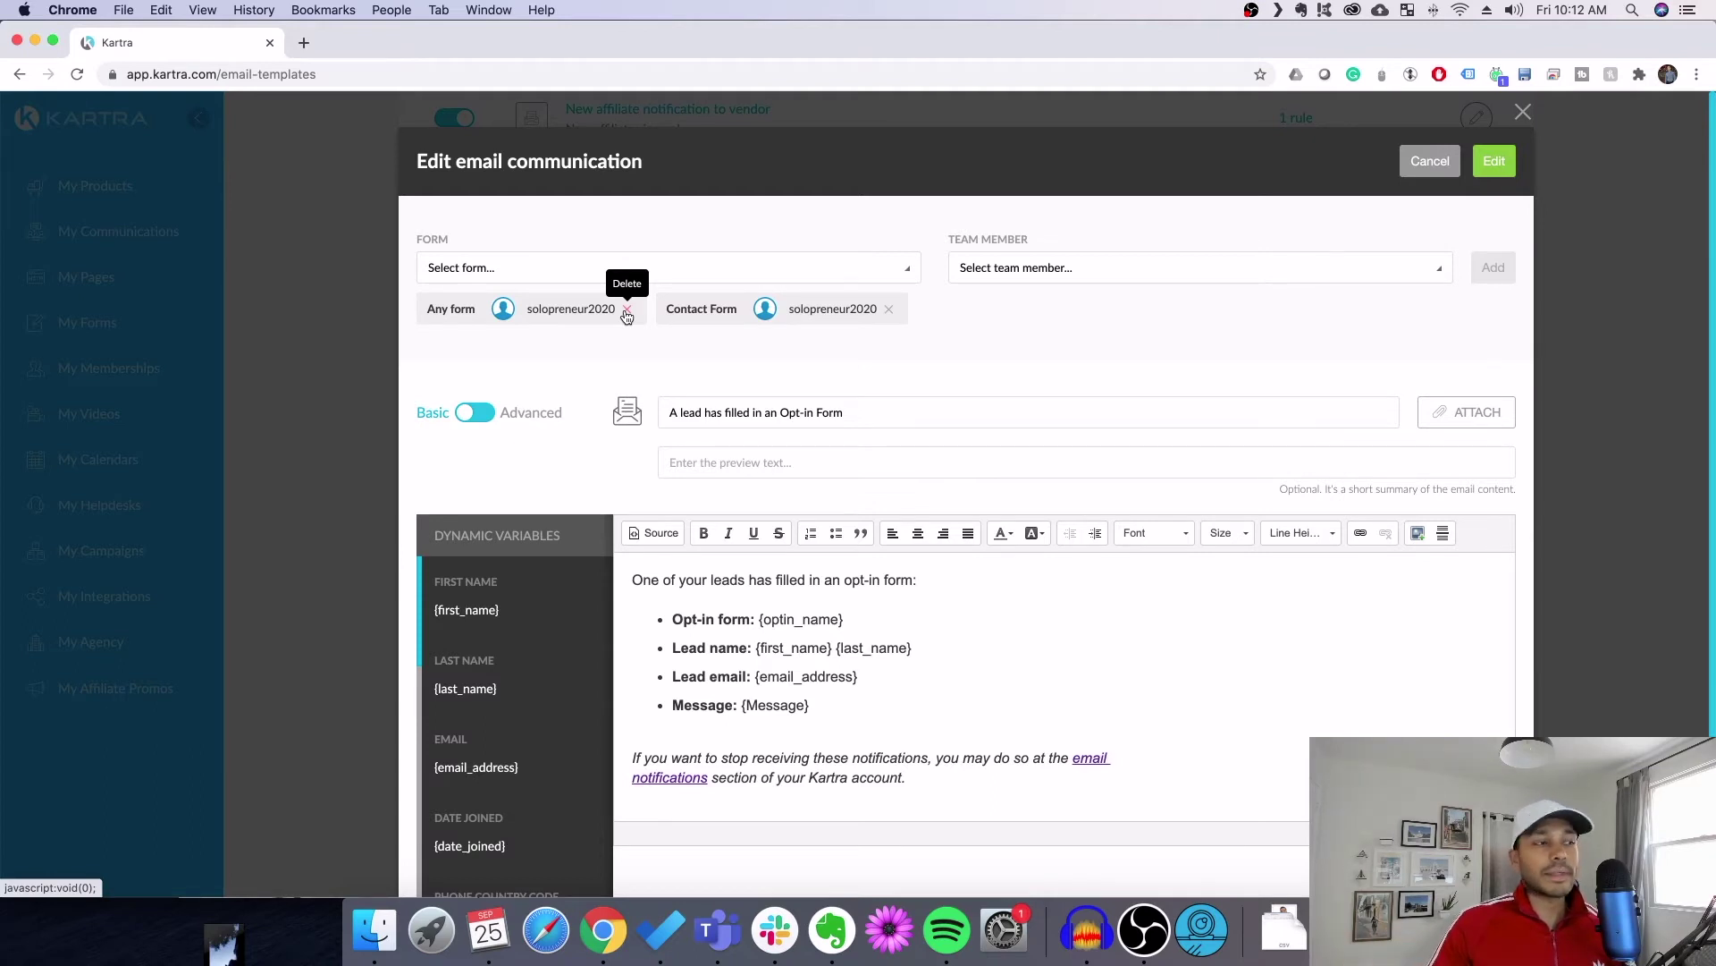
{"action": "left_click", "coordinate": [627, 309]}
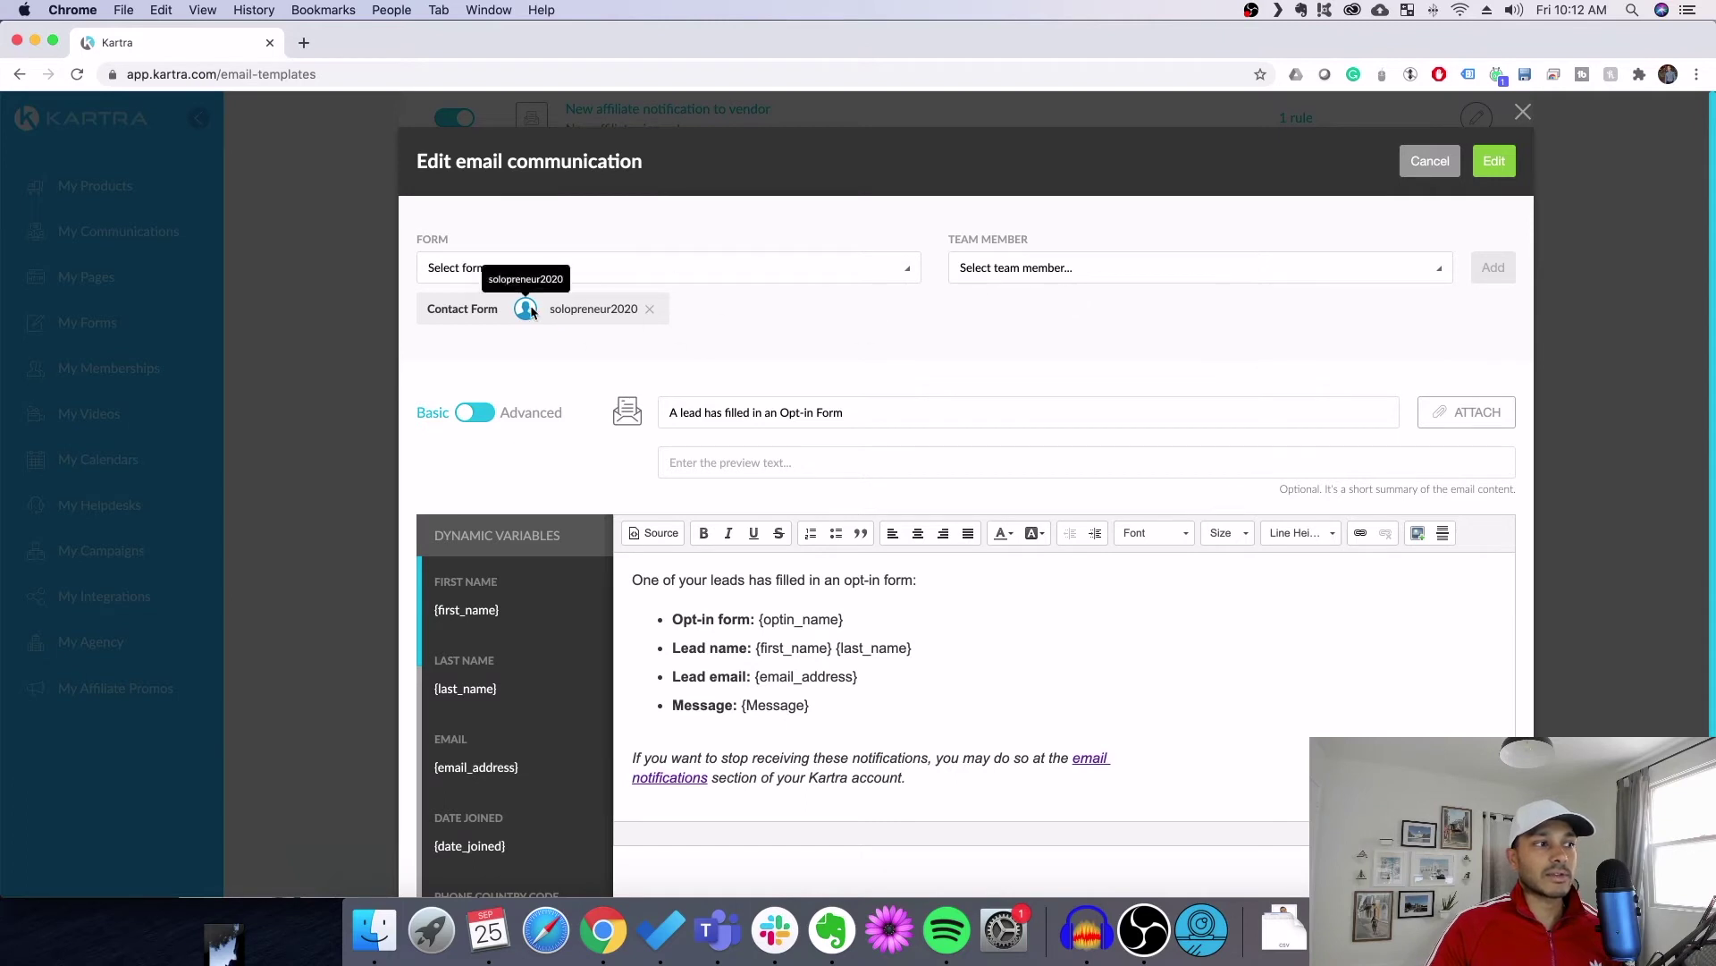
Look up the dynamic variable for the Message custom field in the notification editor and highlight its code
{"action": "scroll", "coordinate": [1154, 418], "scroll_direction": "down", "scroll_amount": 2}
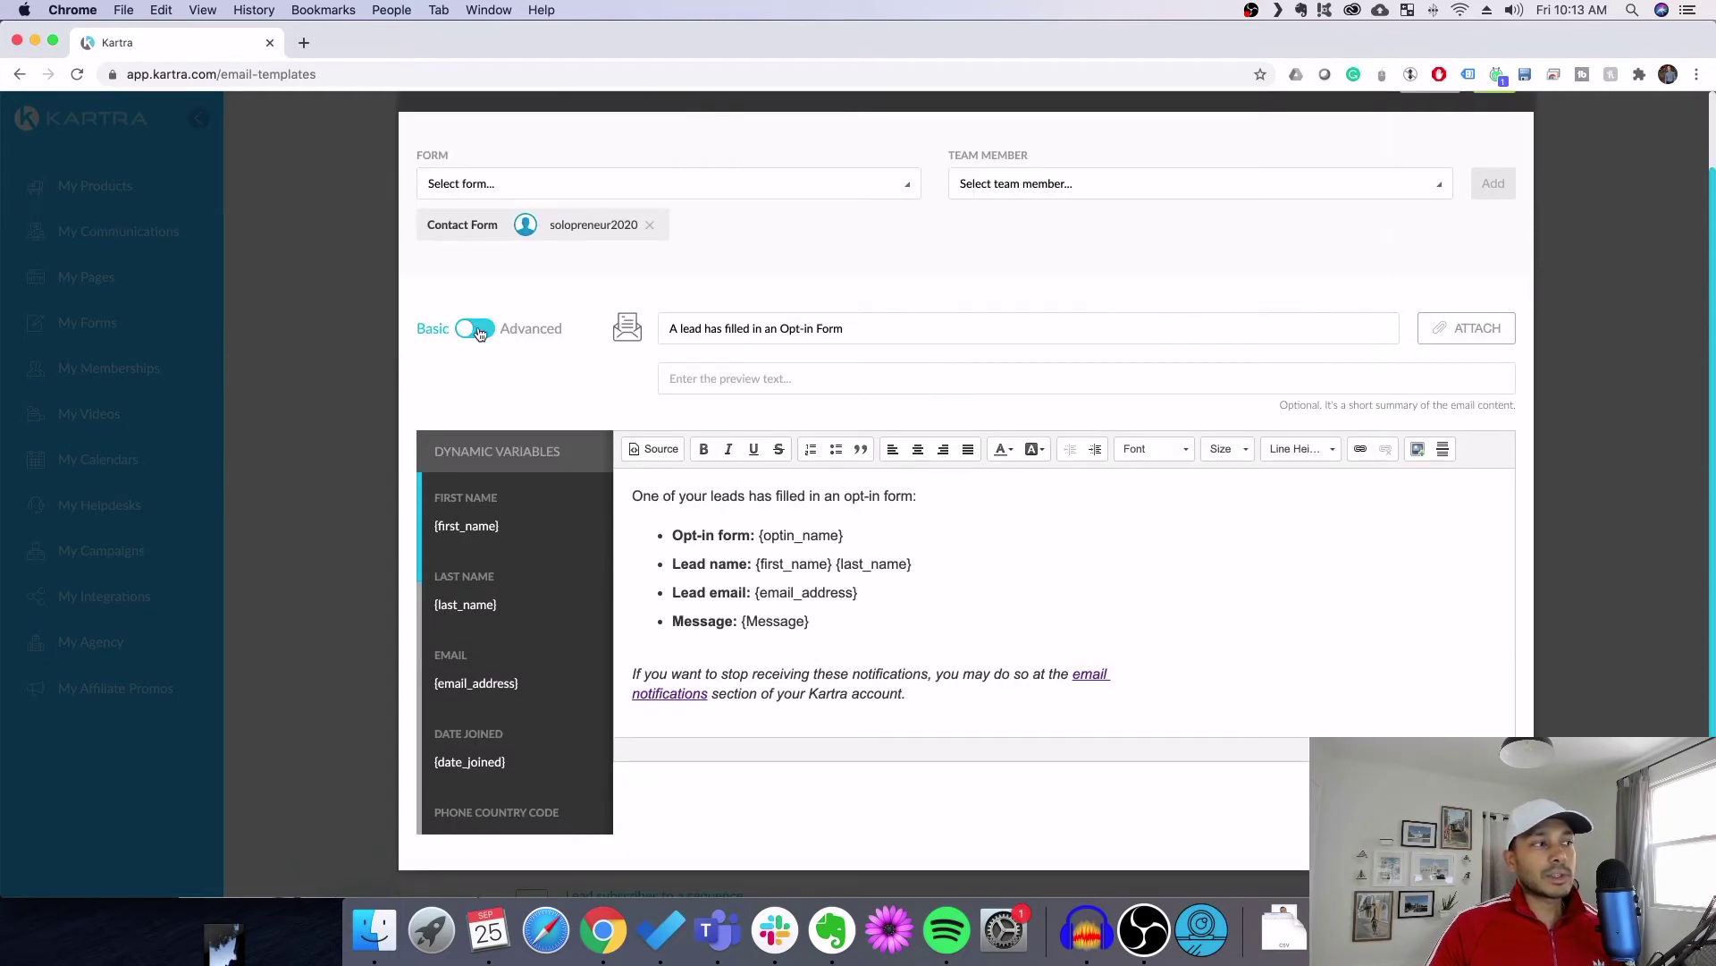
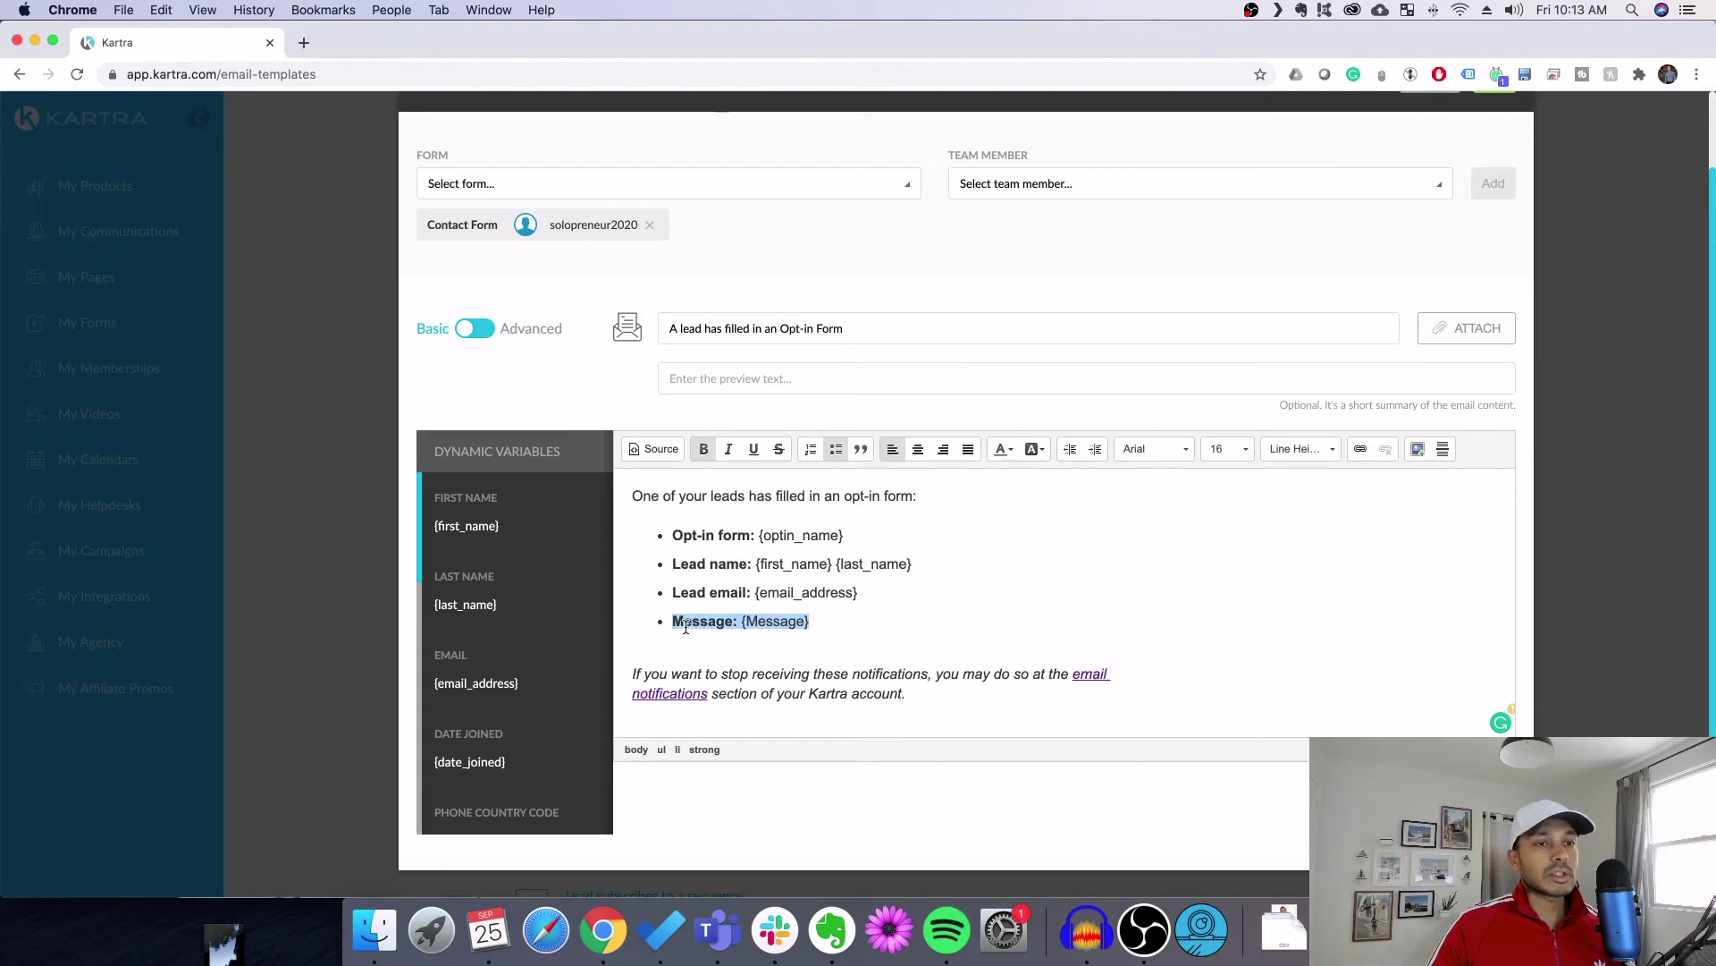
{"action": "scroll", "coordinate": [527, 568], "scroll_direction": "down", "scroll_amount": 5}
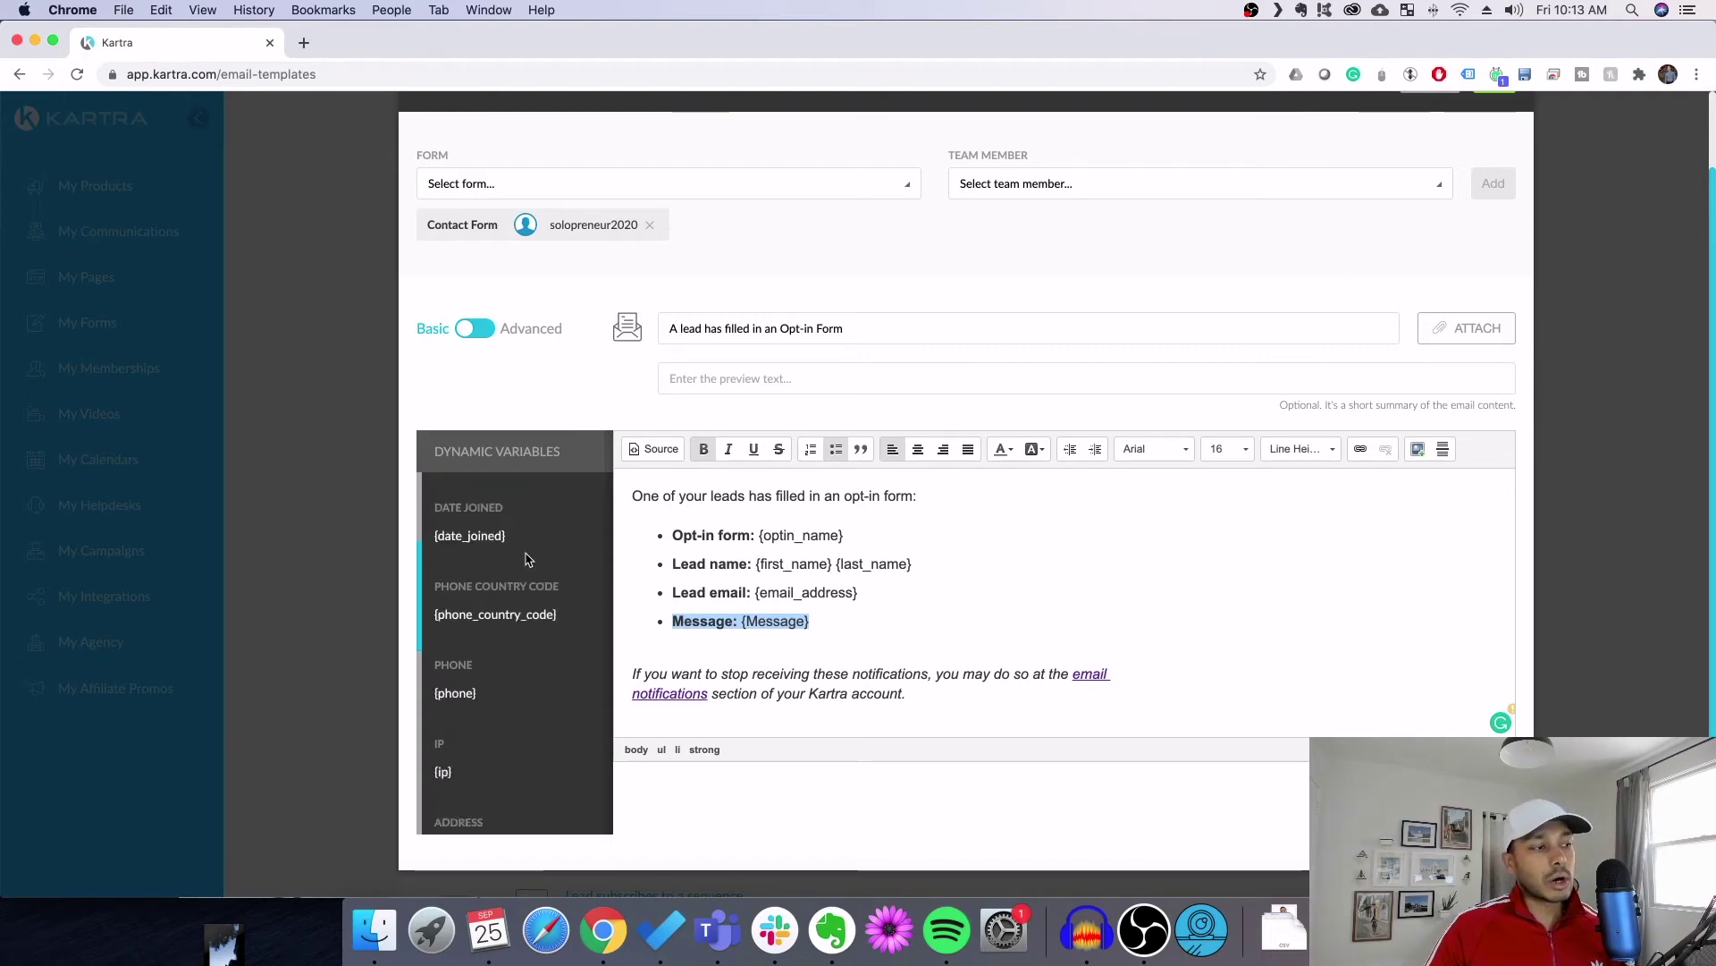
{"action": "scroll", "coordinate": [533, 569], "scroll_direction": "down", "scroll_amount": 5}
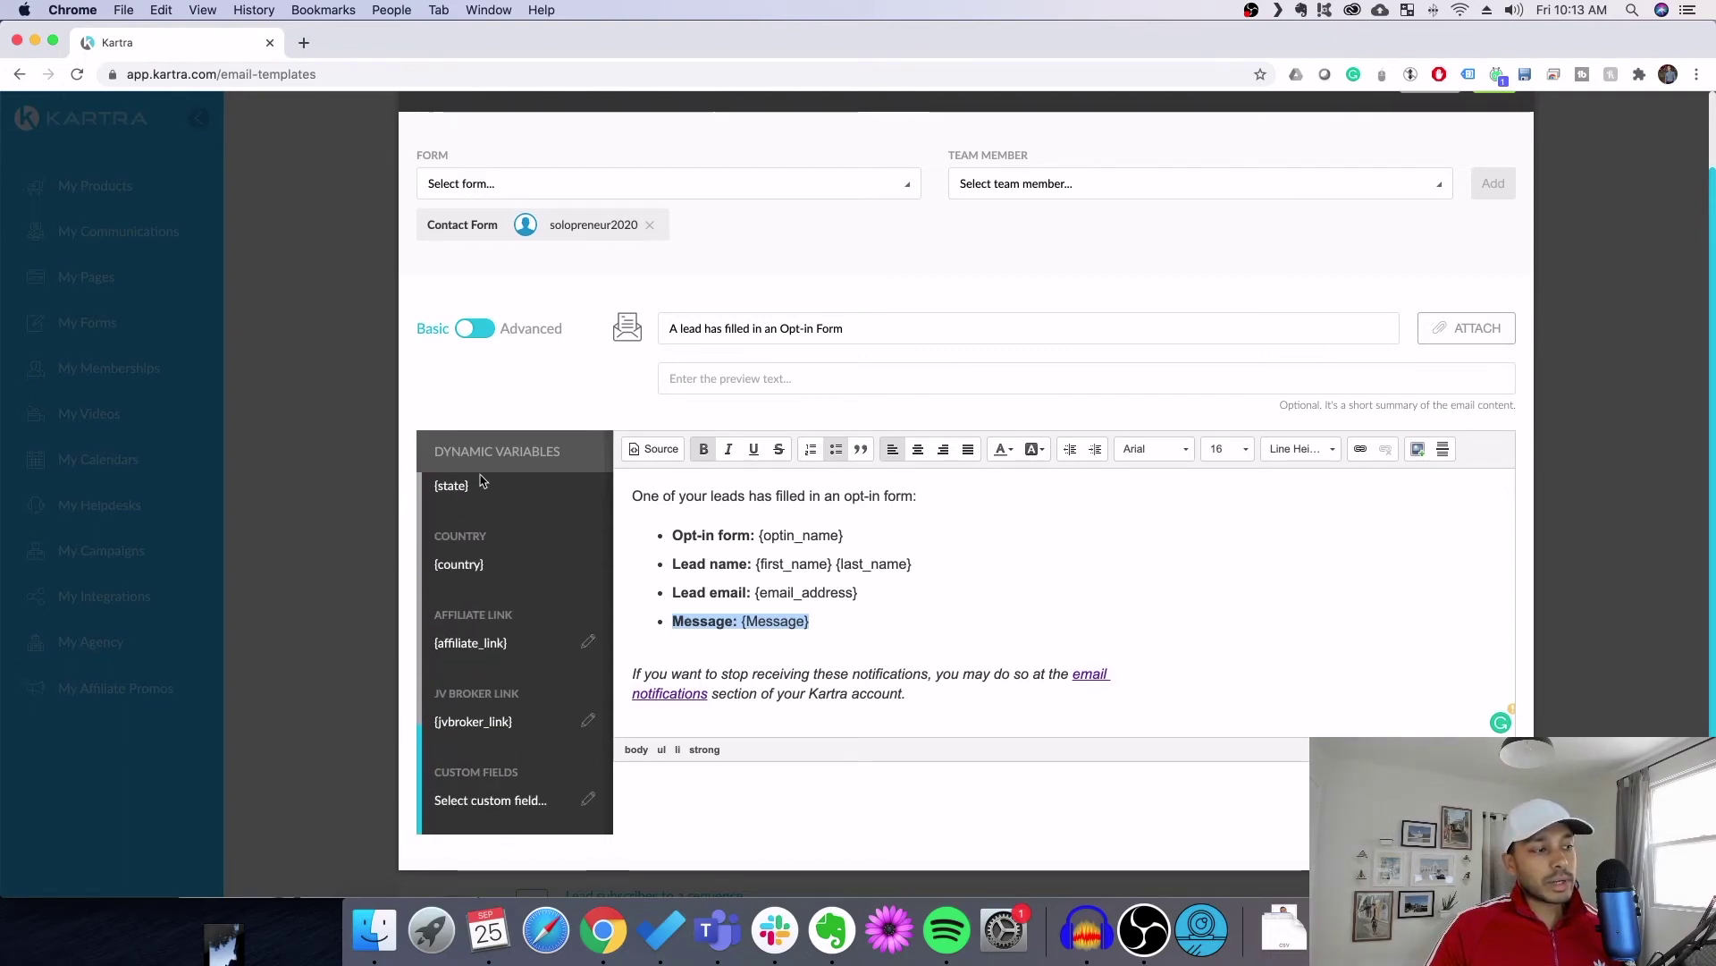
{"action": "left_click", "coordinate": [587, 810]}
{"action": "left_click", "coordinate": [826, 845]}
{"action": "left_click", "coordinate": [759, 877]}
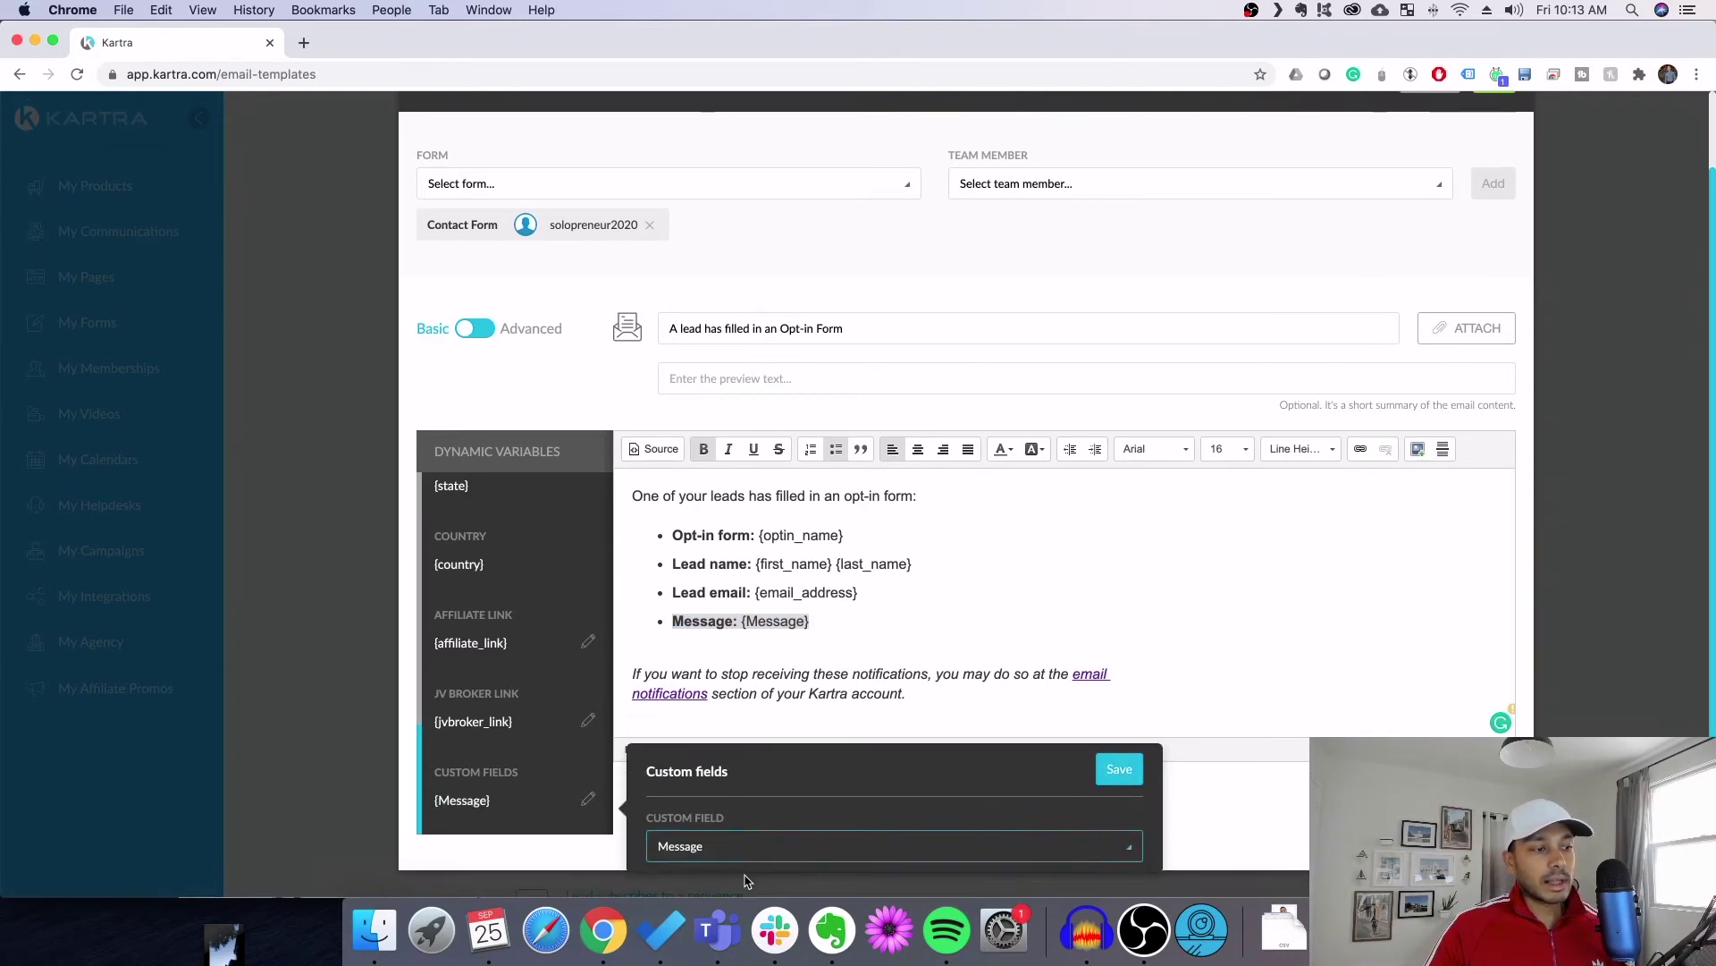
{"action": "left_click", "coordinate": [435, 809]}
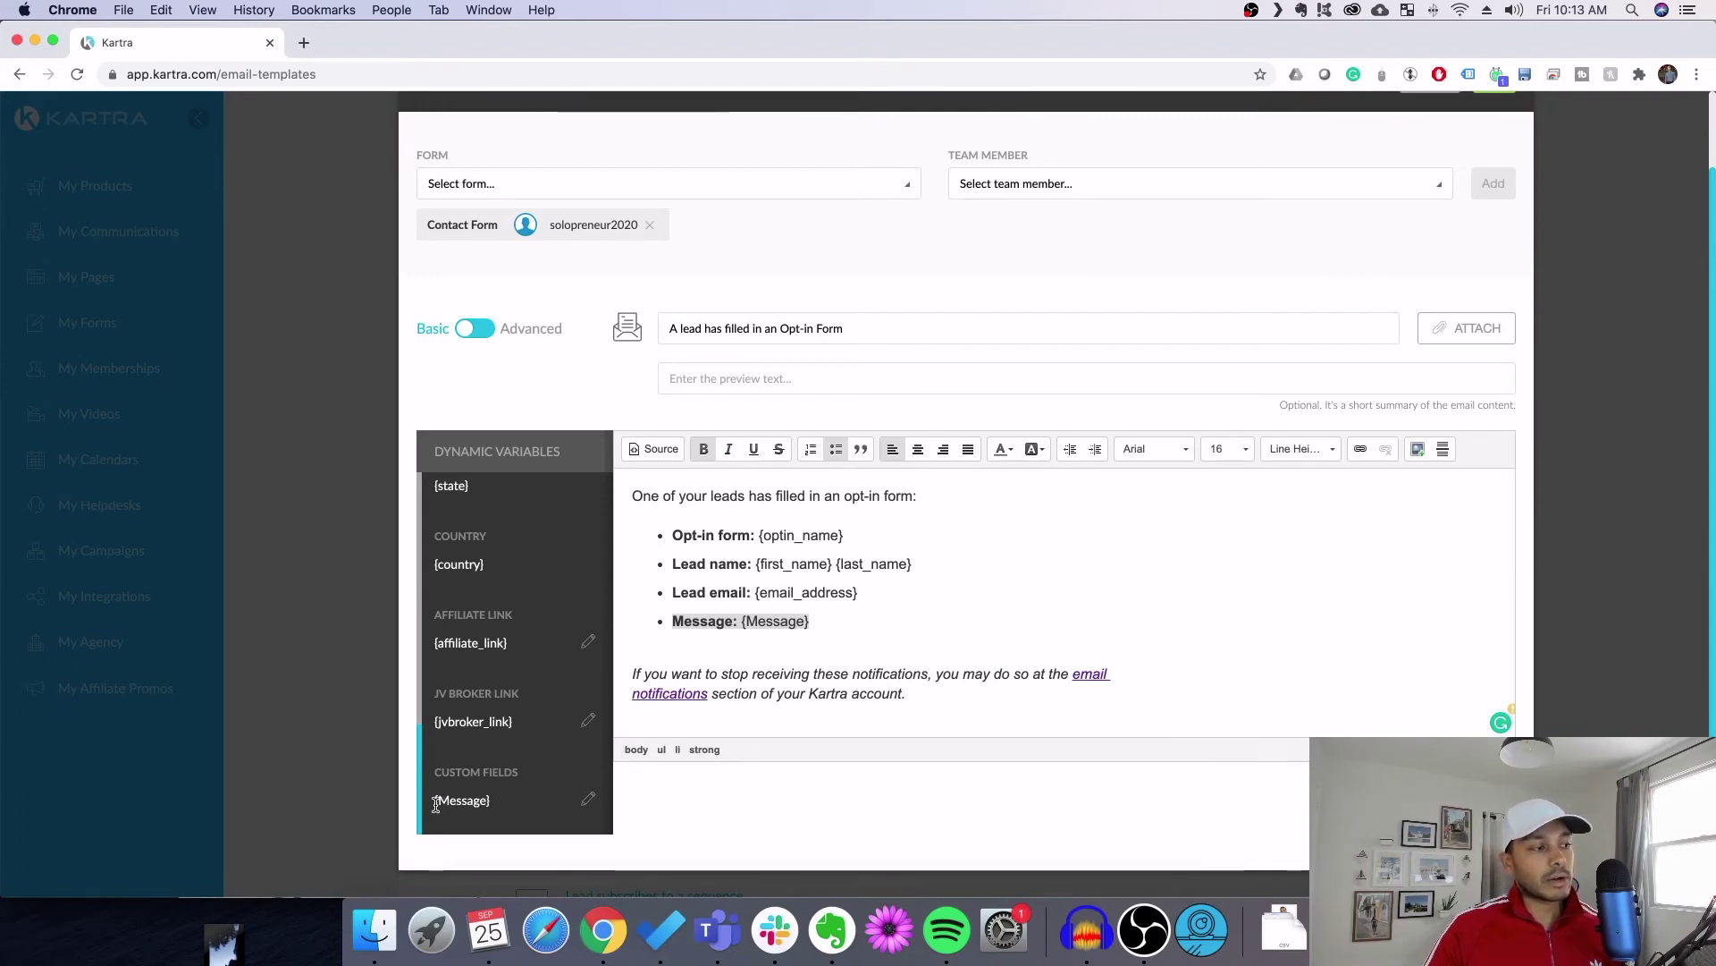
{"action": "left_click_drag", "start_coordinate": [435, 804], "coordinate": [517, 803]}
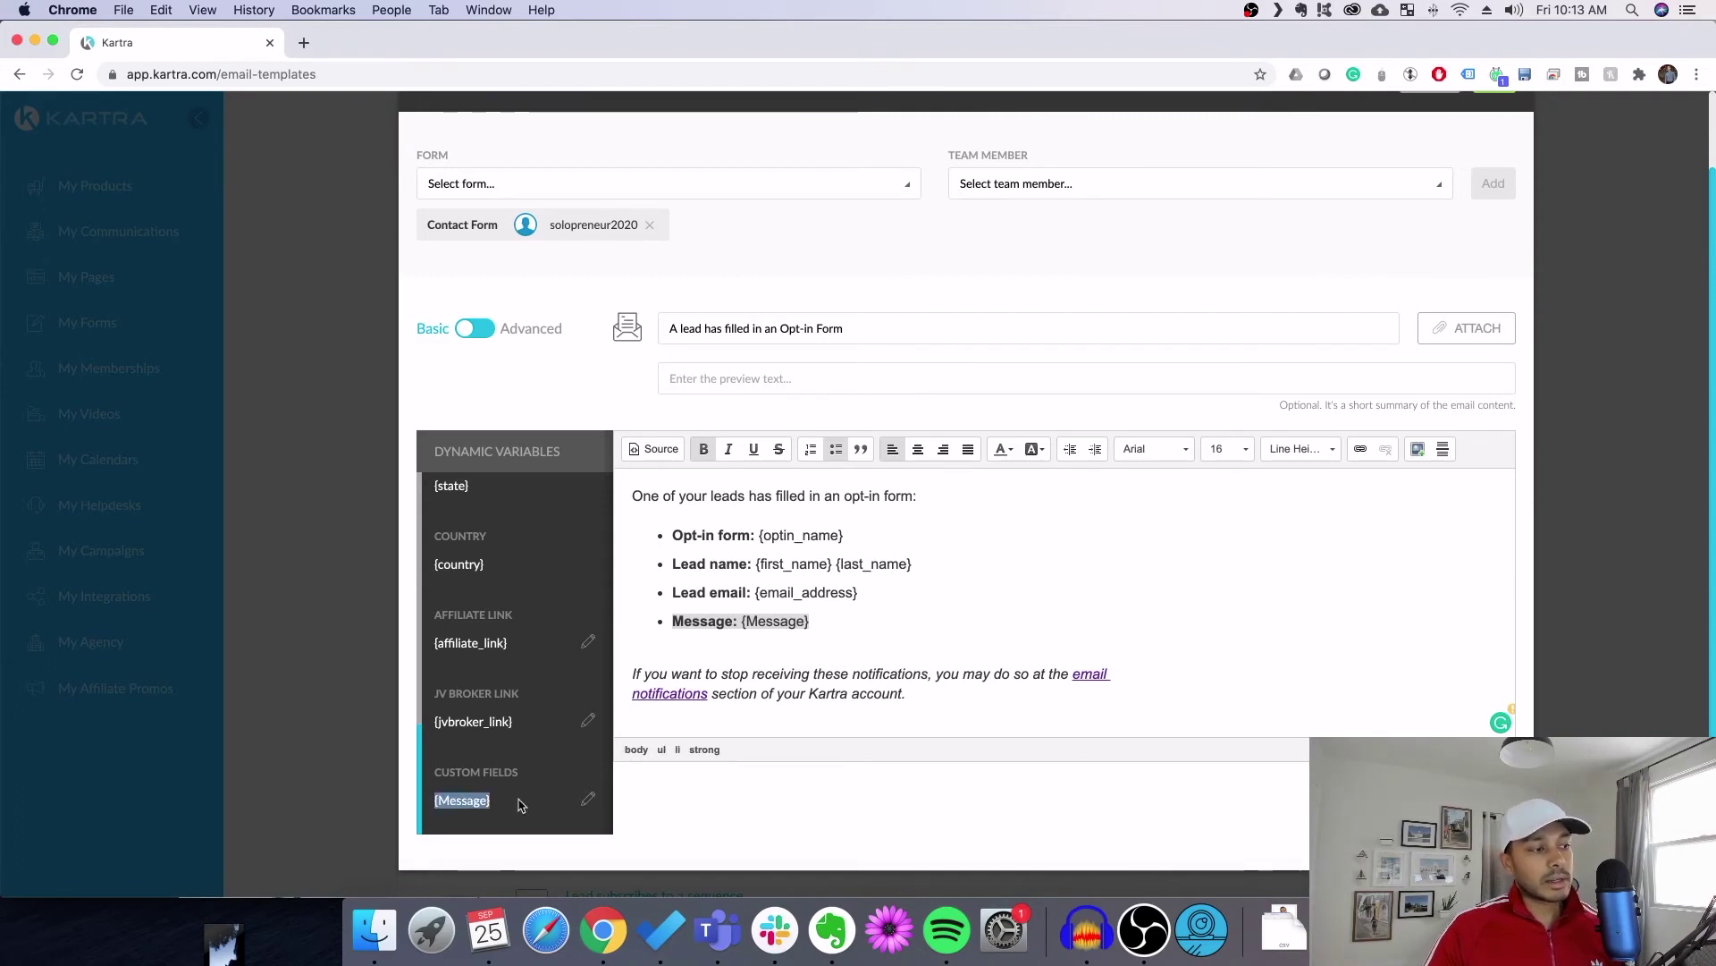
{"action": "left_click", "coordinate": [463, 808]}
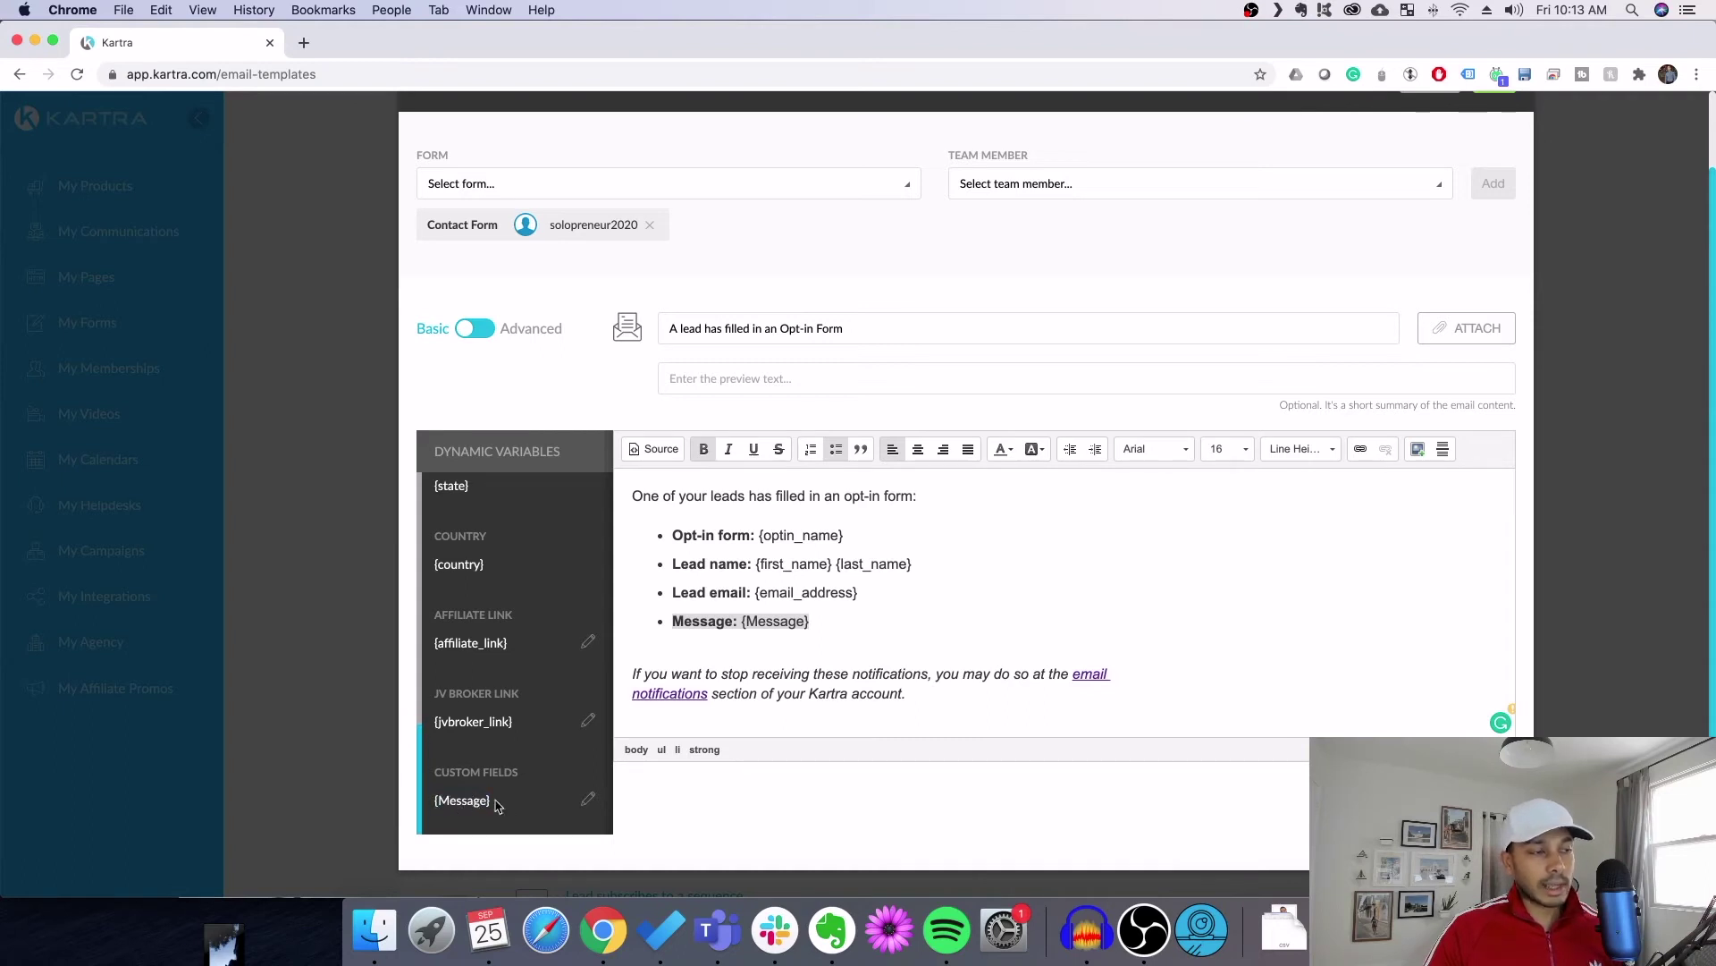
Try out an extra bullet "kdfjkldj: {Message}" below the Message line, change its variable to {sdfsdsf}, and delete the bullet
{"action": "left_click", "coordinate": [714, 547]}
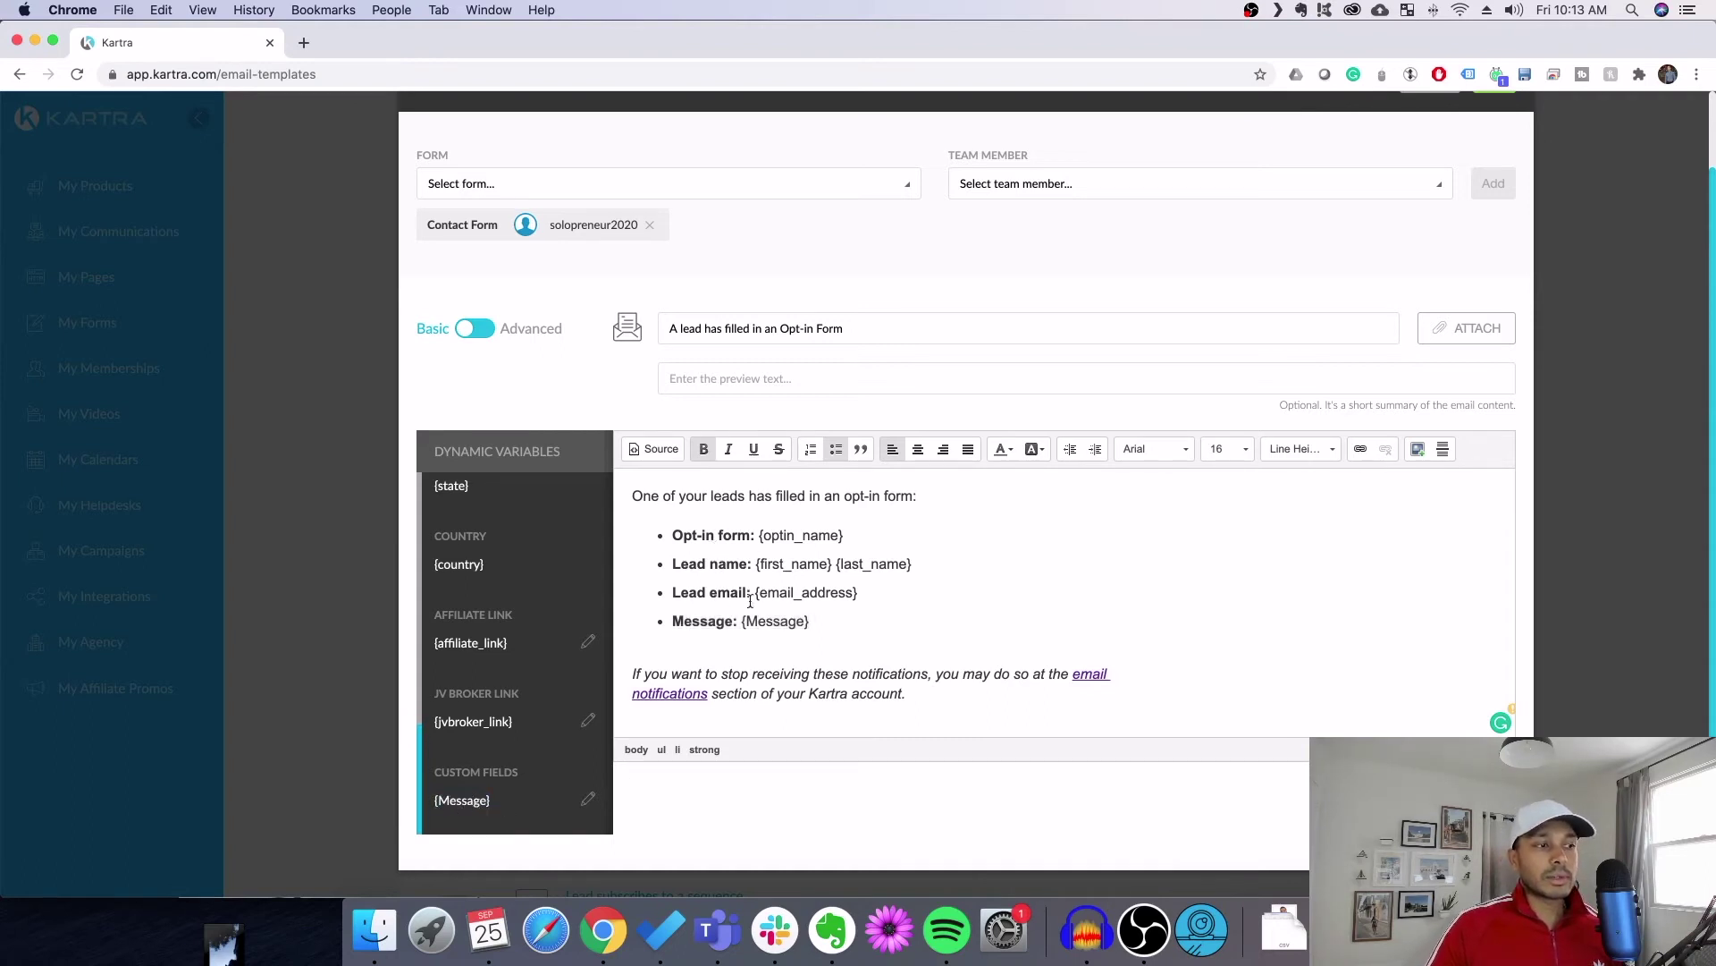
{"action": "left_click", "coordinate": [869, 617]}
{"action": "key", "text": "Return"}
{"action": "type", "text": "kdfjkldj: {"}
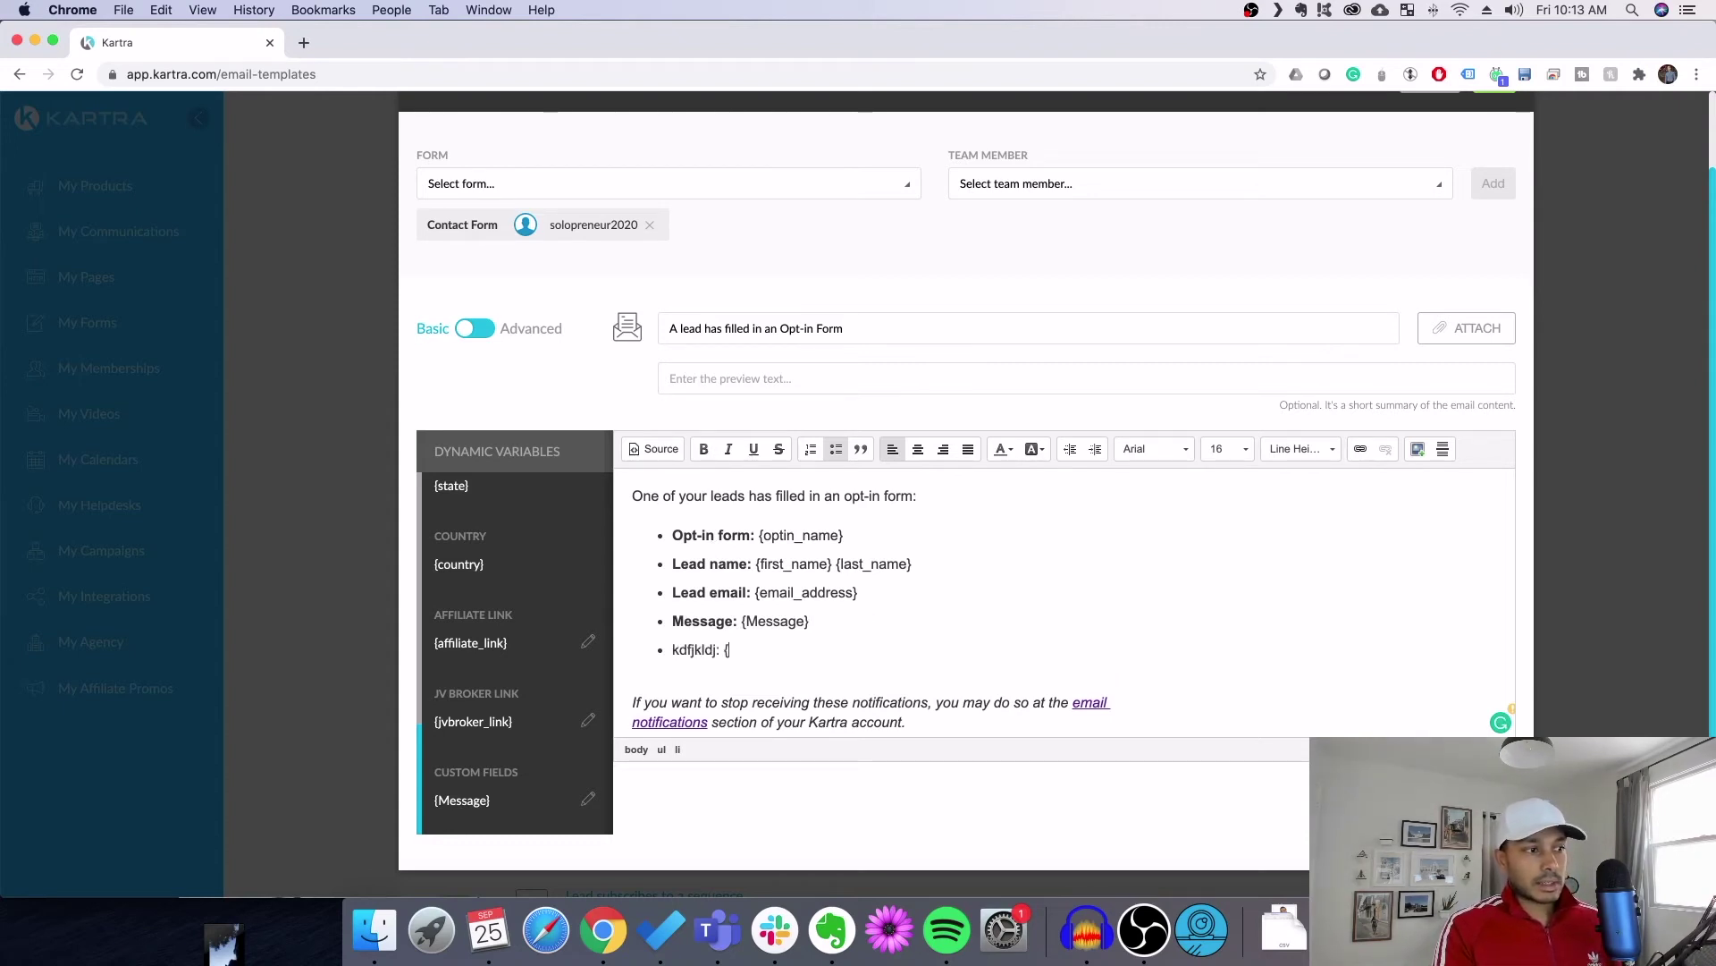
{"action": "type", "text": "Message"}
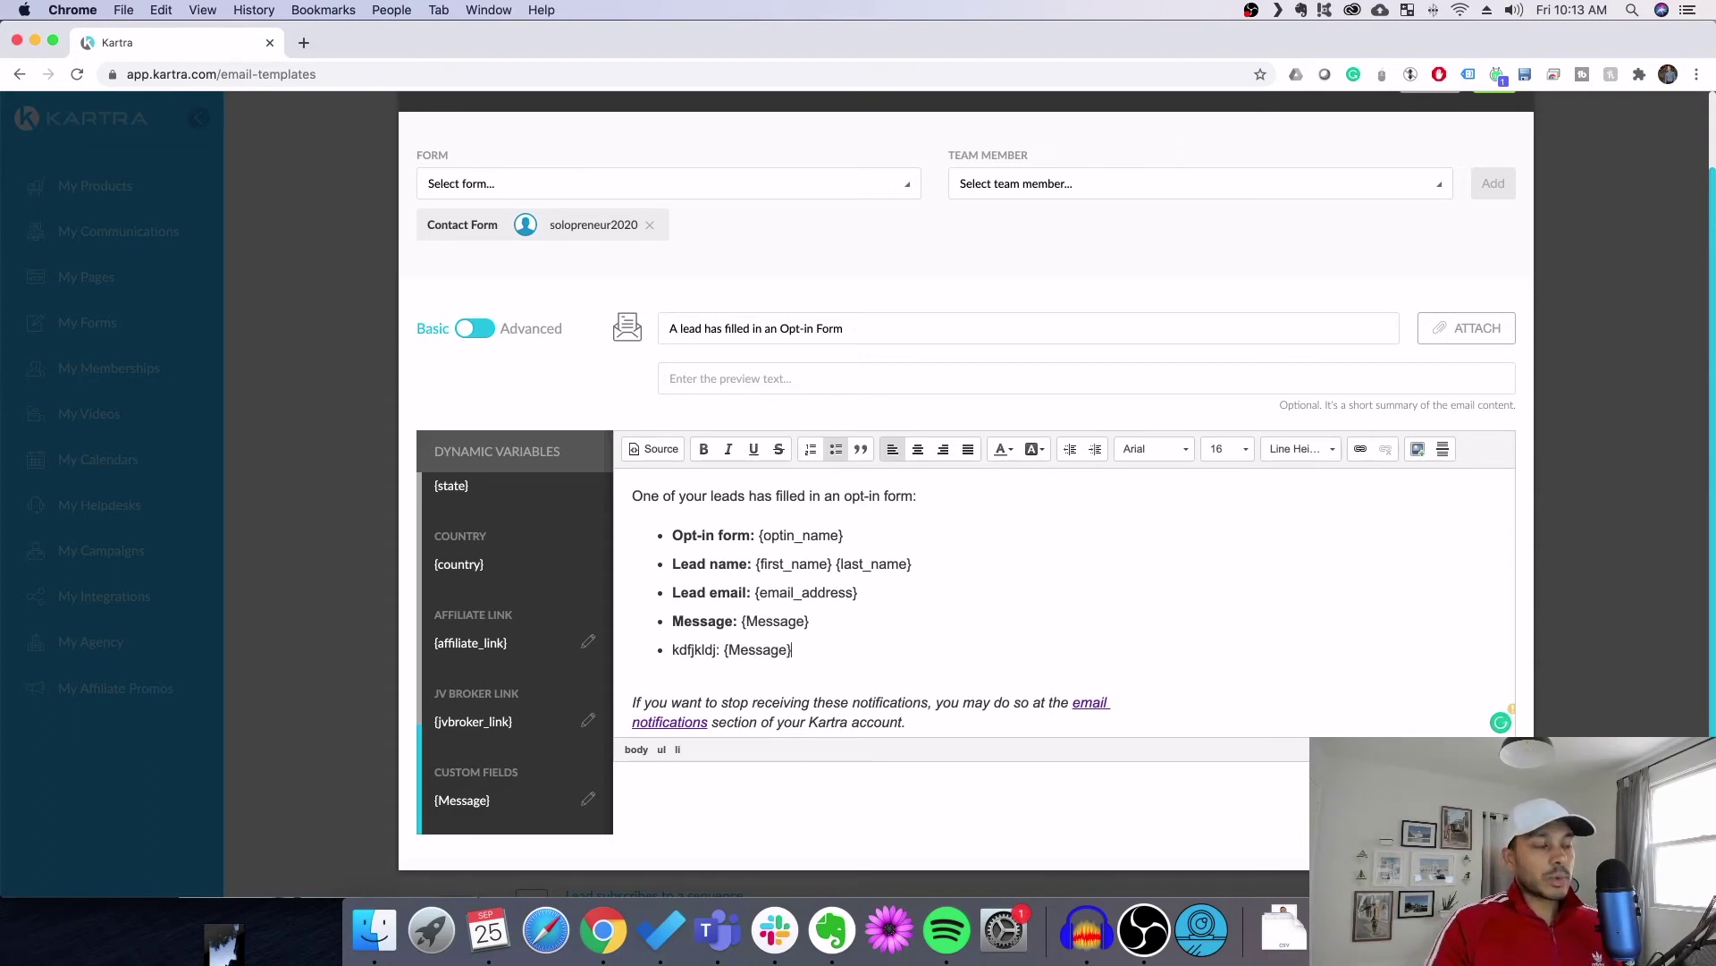
{"action": "type", "text": "}"}
{"action": "double_click", "coordinate": [758, 649]}
{"action": "type", "text": "sdfsdf"}
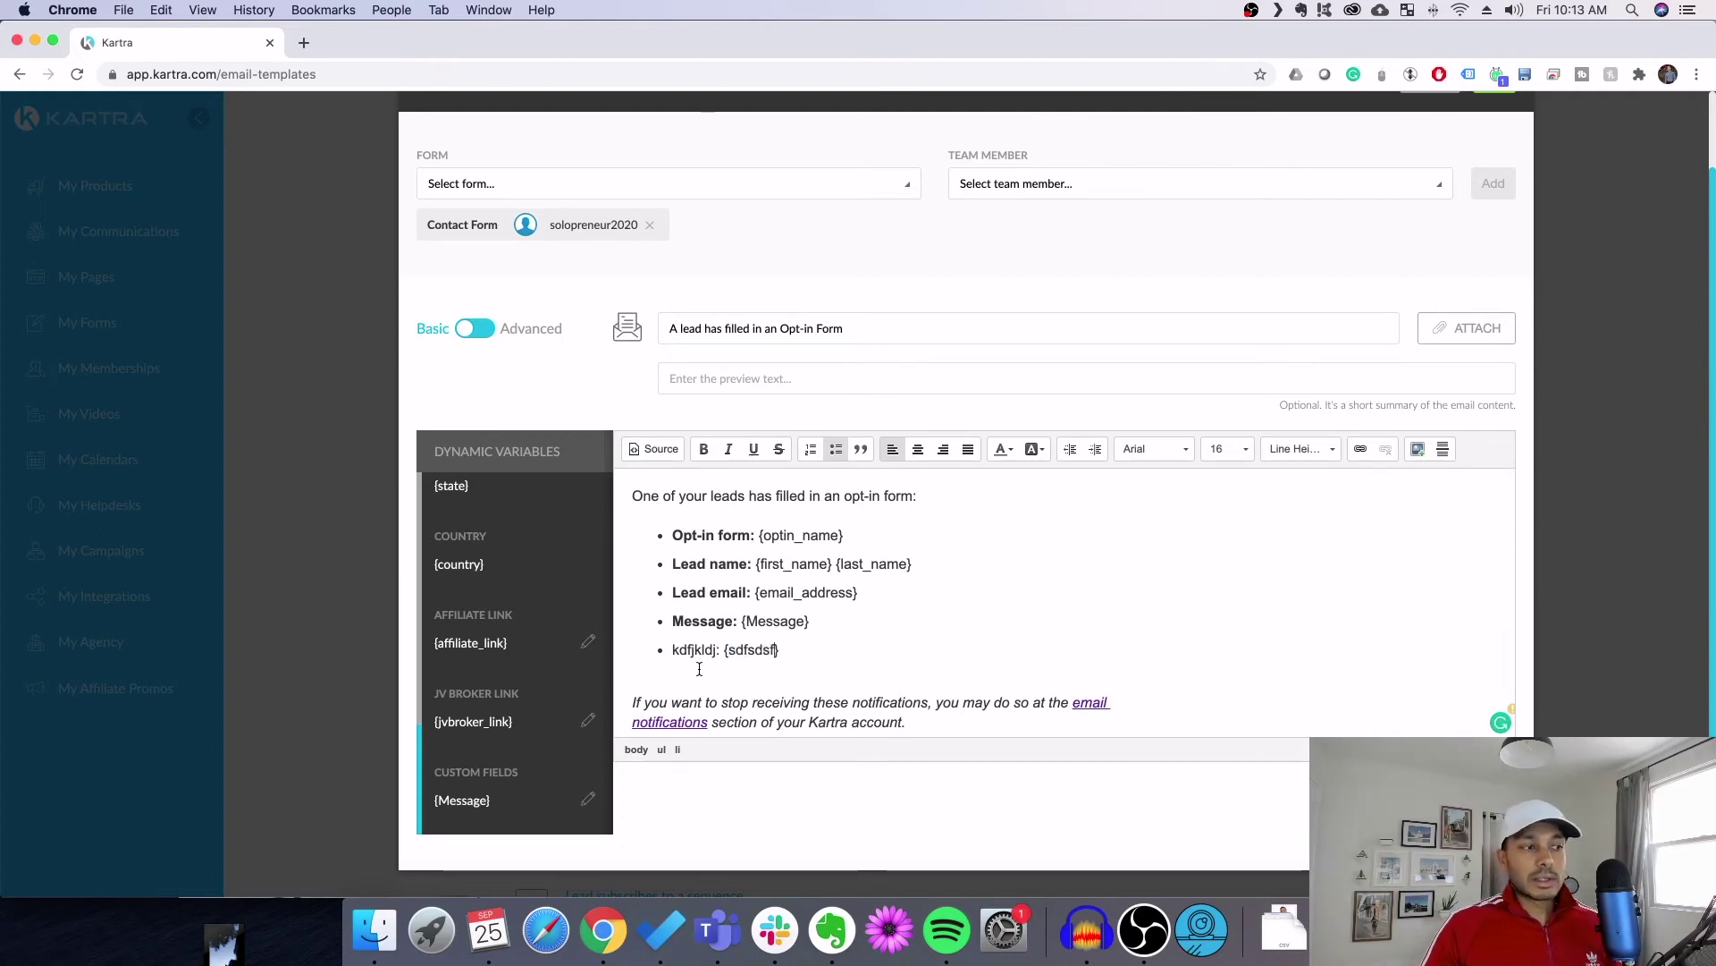
{"action": "left_click_drag", "start_coordinate": [804, 653], "coordinate": [610, 635]}
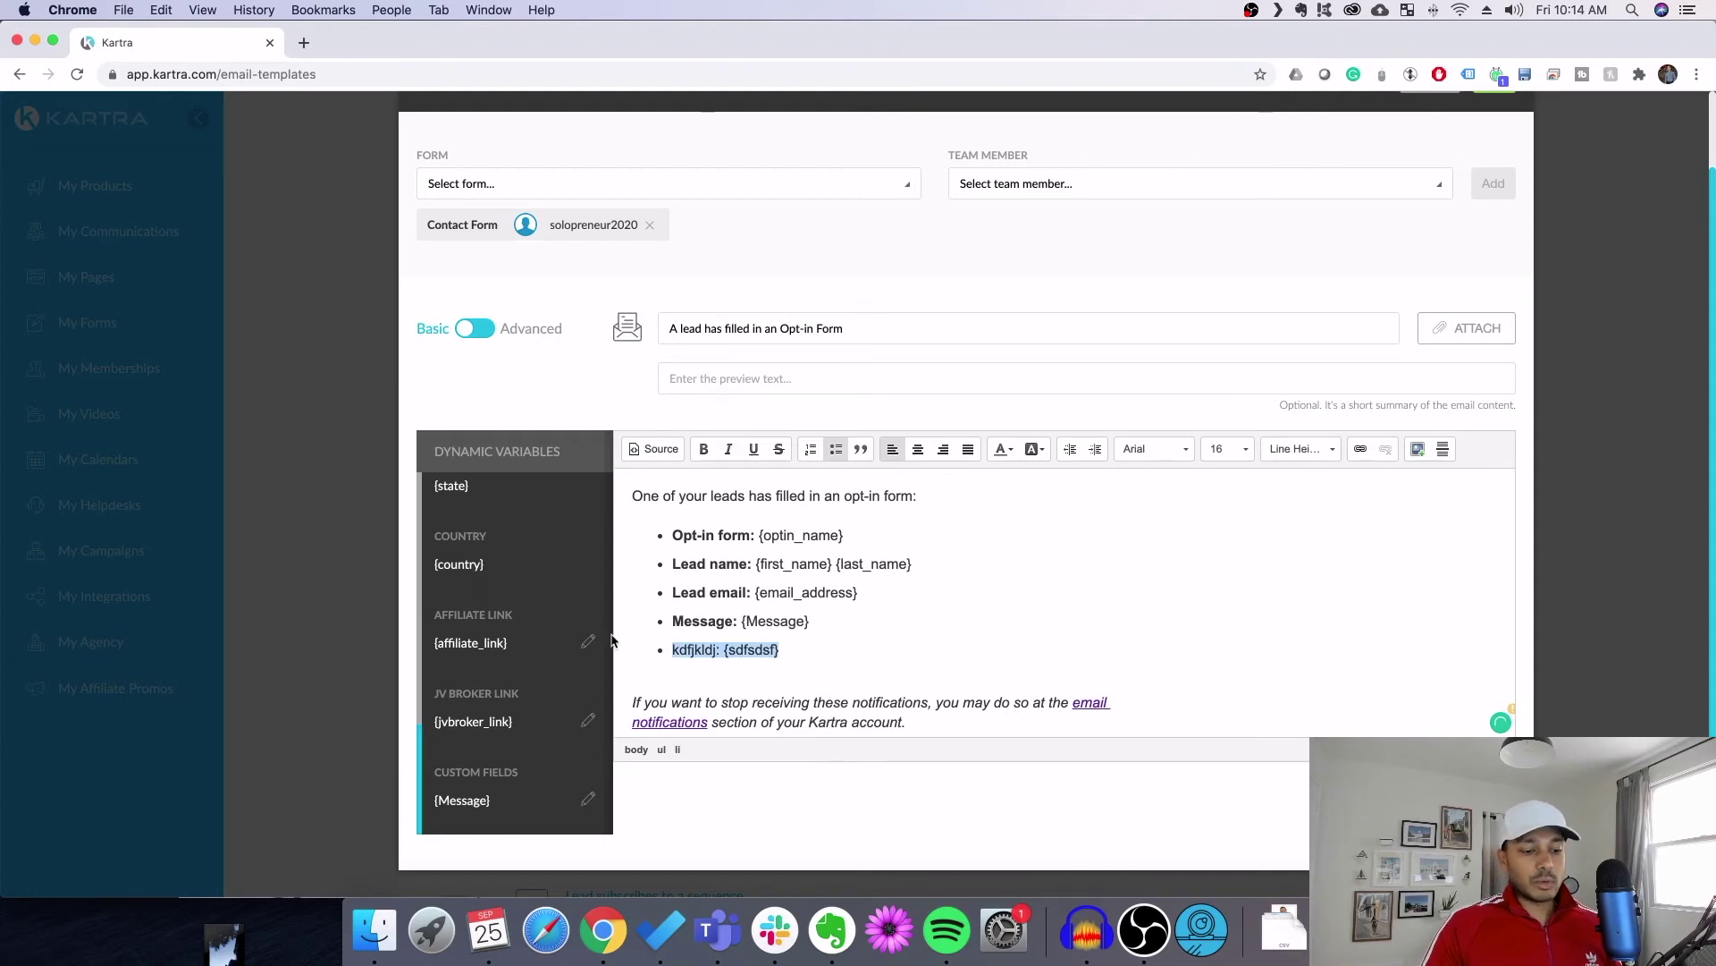
{"action": "key", "text": "BackSpace"}
{"action": "key", "text": "BackSpace"}
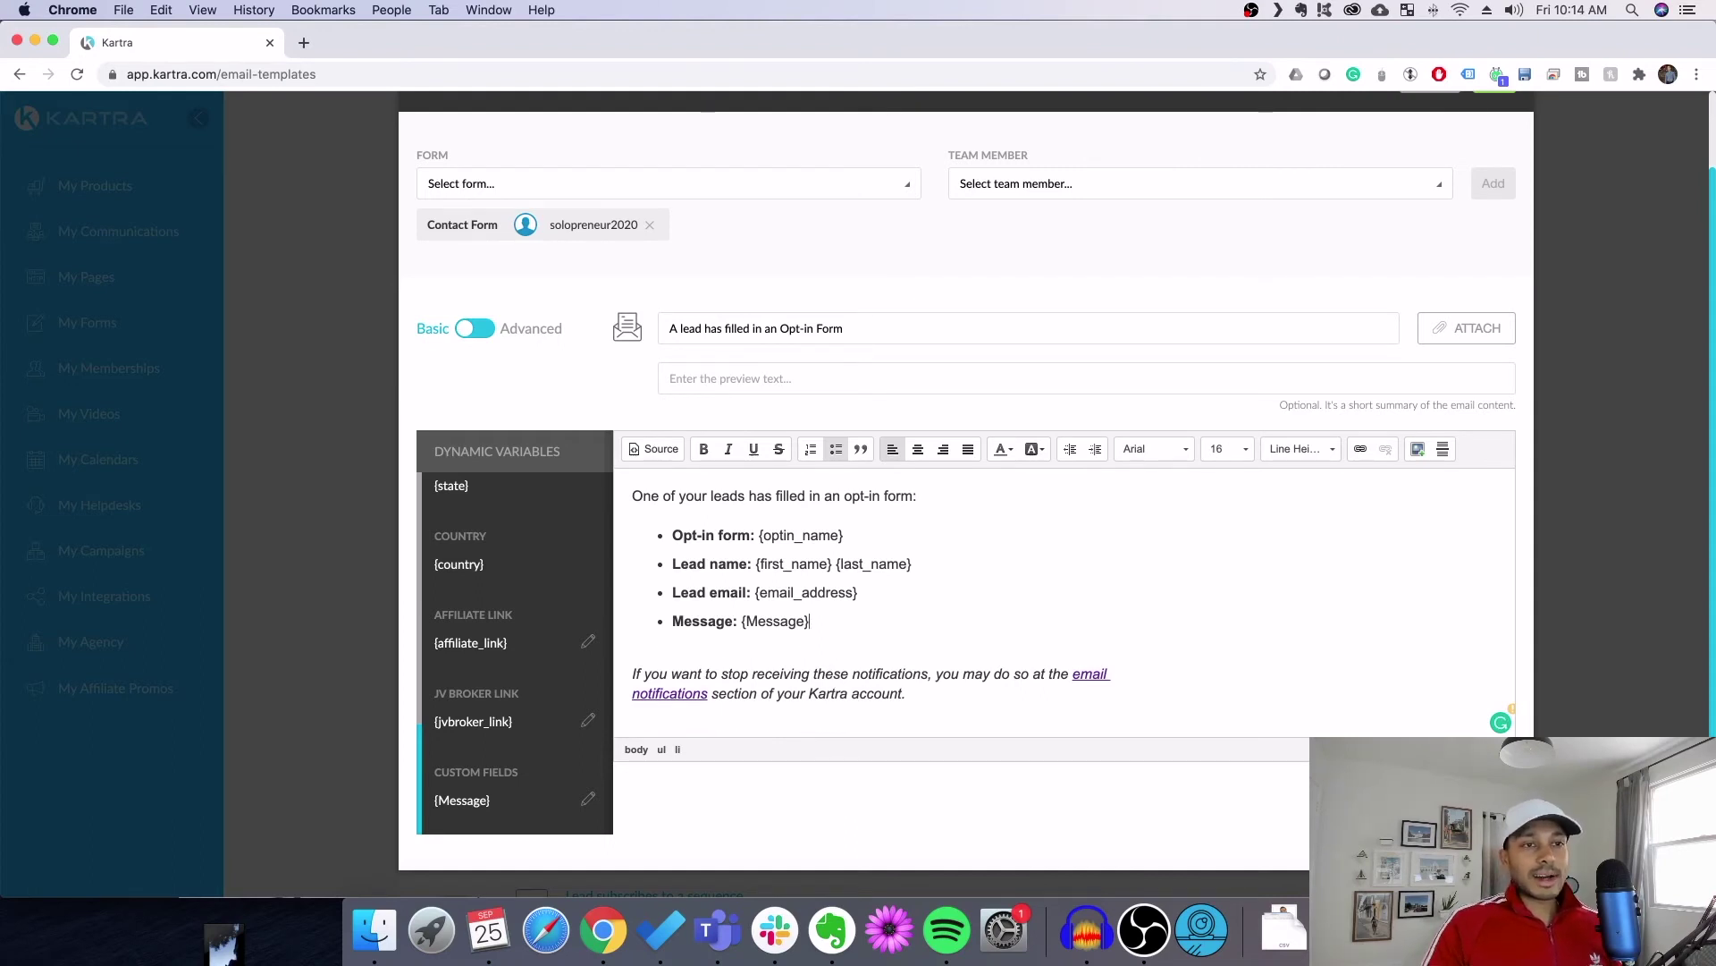
Save the edited team notification for opt-in form leads without sending a test email and check its entry in the notification list
{"action": "scroll", "coordinate": [1195, 581], "scroll_direction": "up", "scroll_amount": 2}
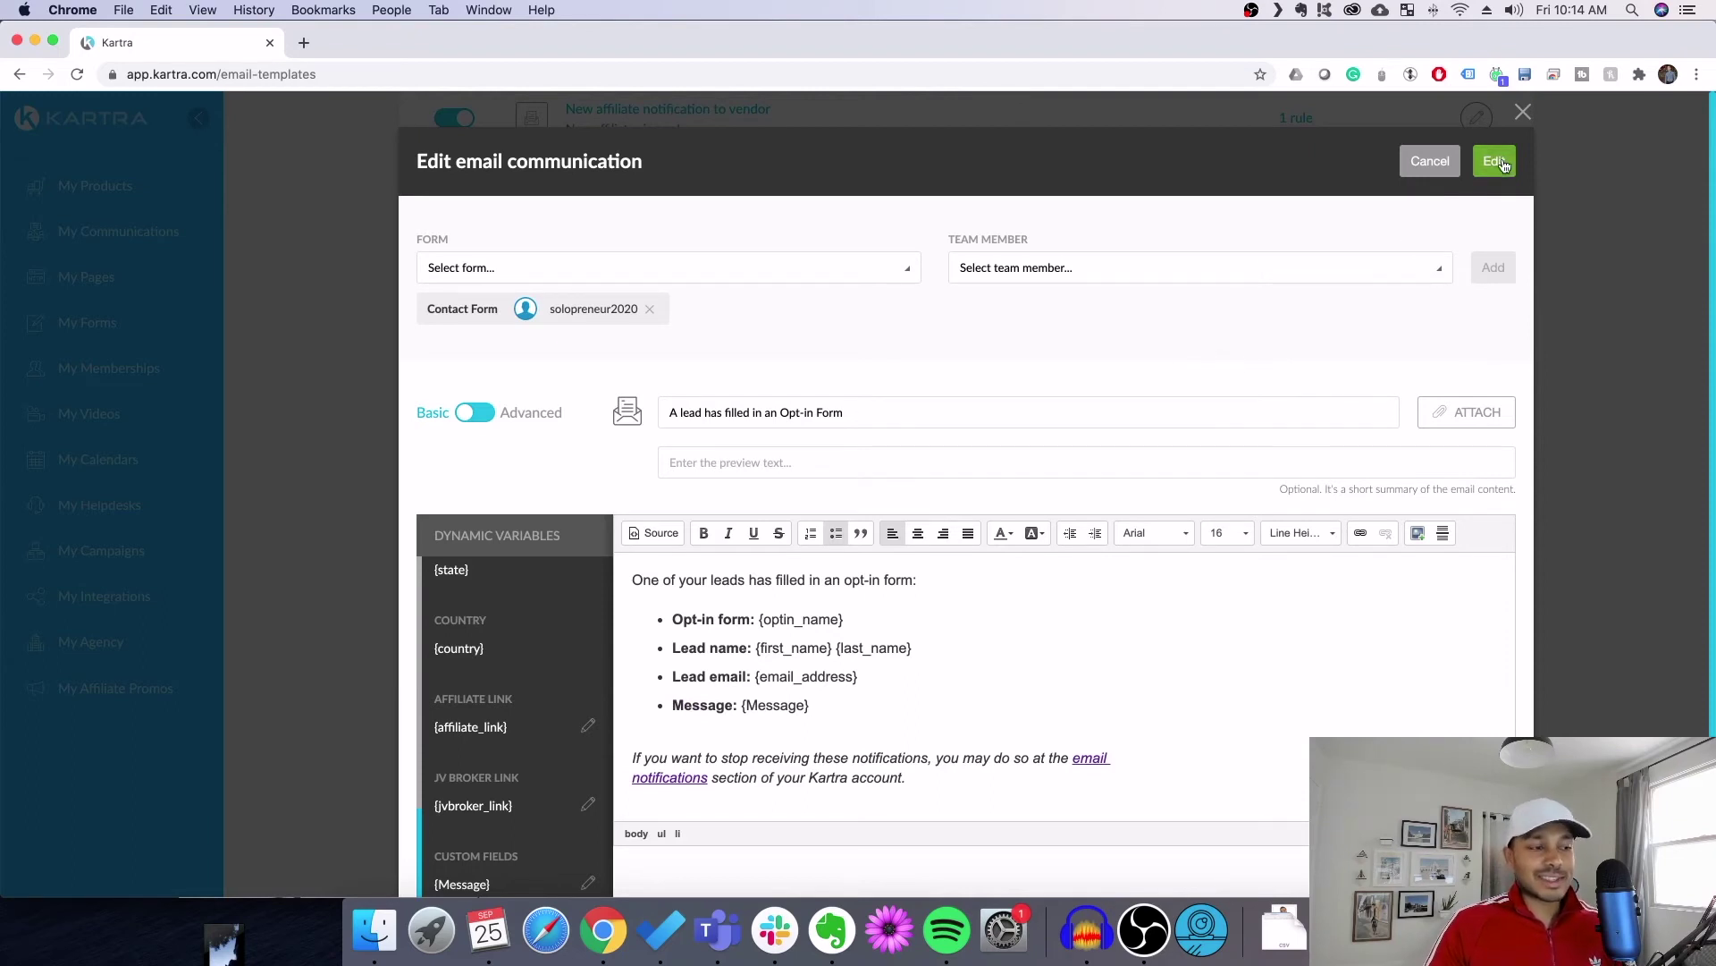
{"action": "scroll", "coordinate": [1356, 608], "scroll_direction": "down", "scroll_amount": 2}
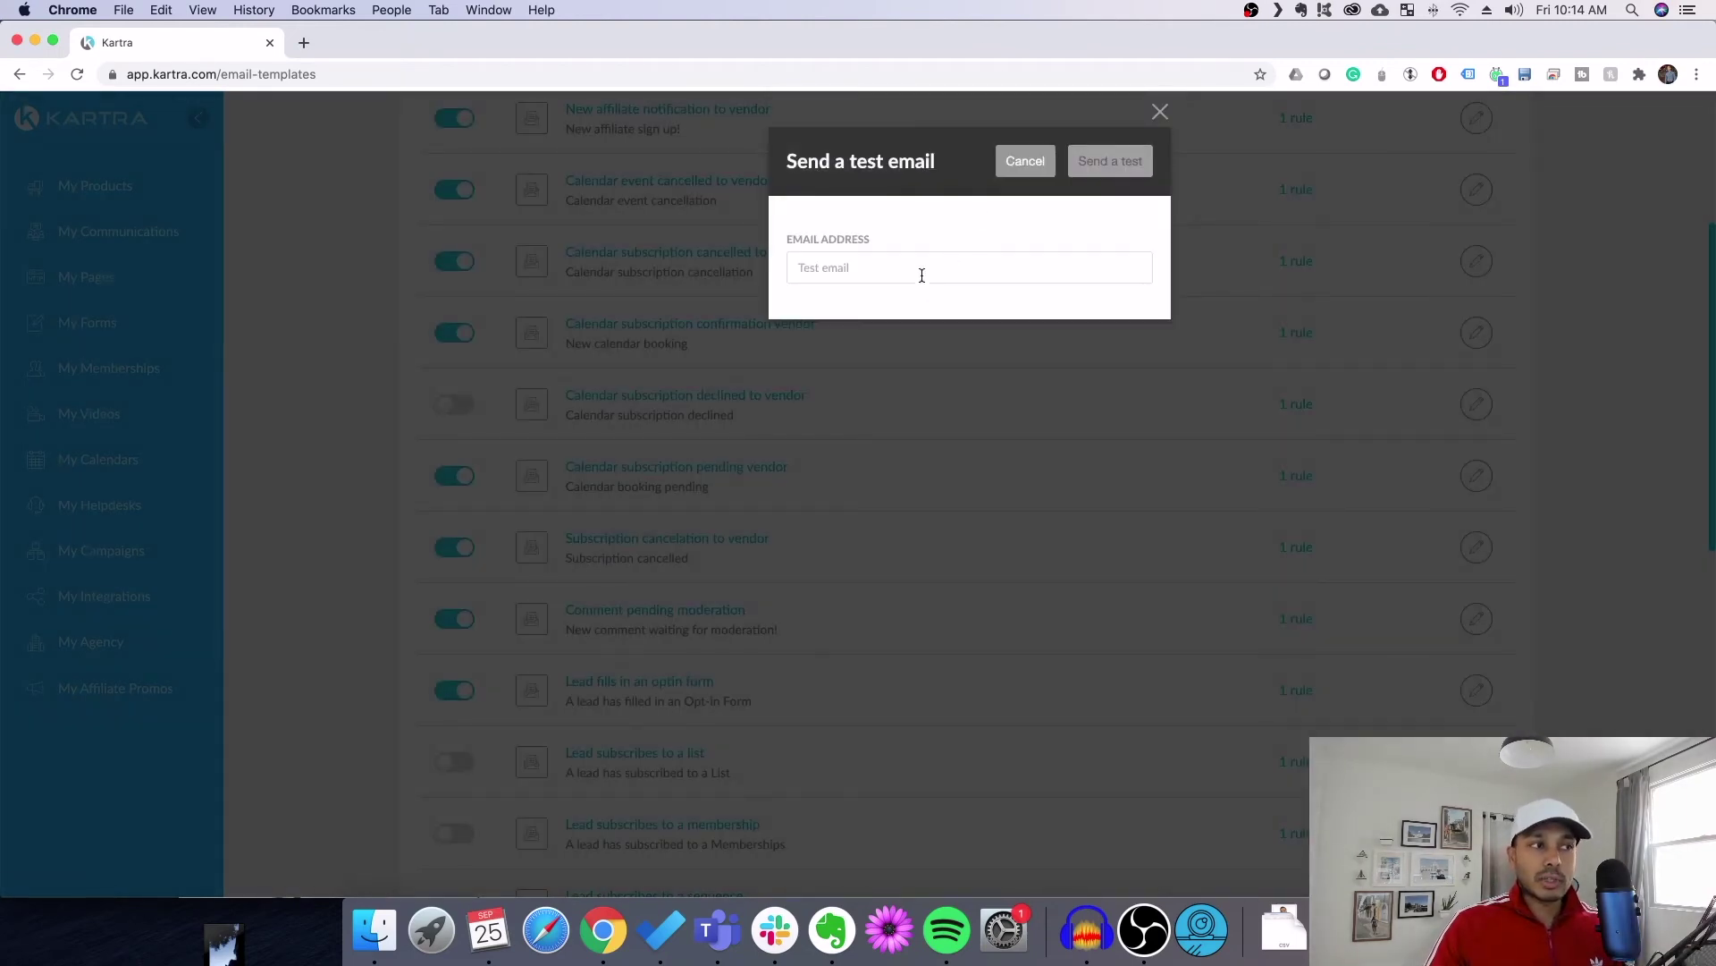
{"action": "left_click", "coordinate": [1019, 163]}
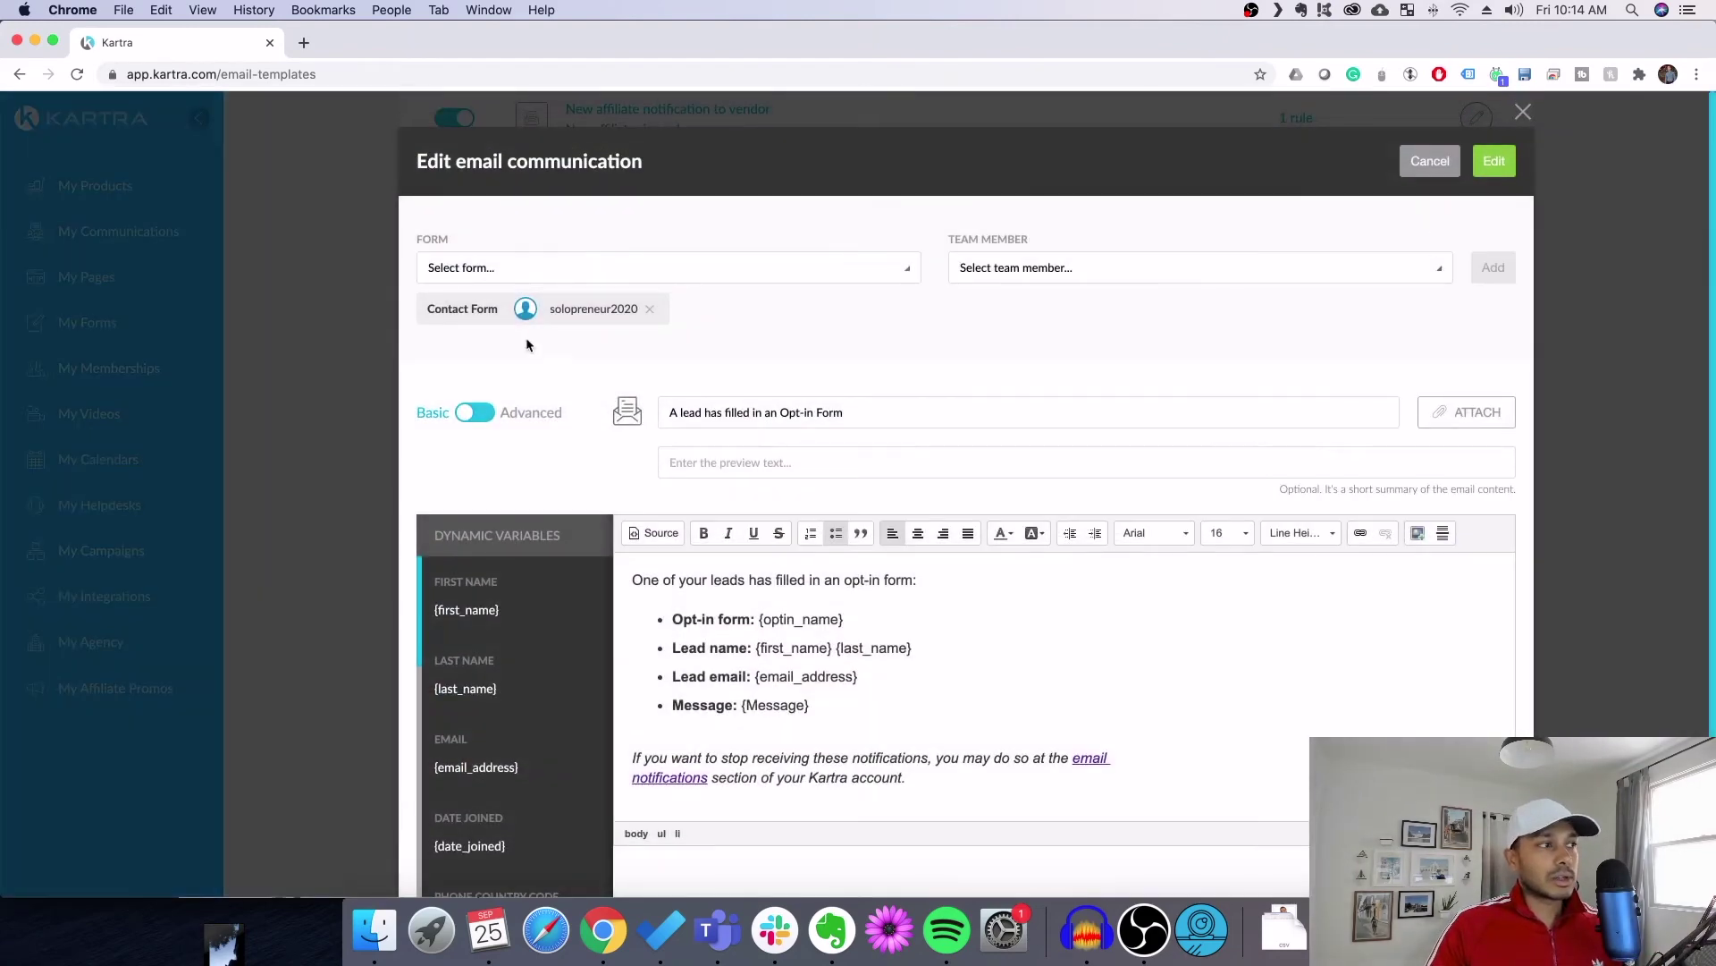
{"action": "left_click", "coordinate": [1494, 161]}
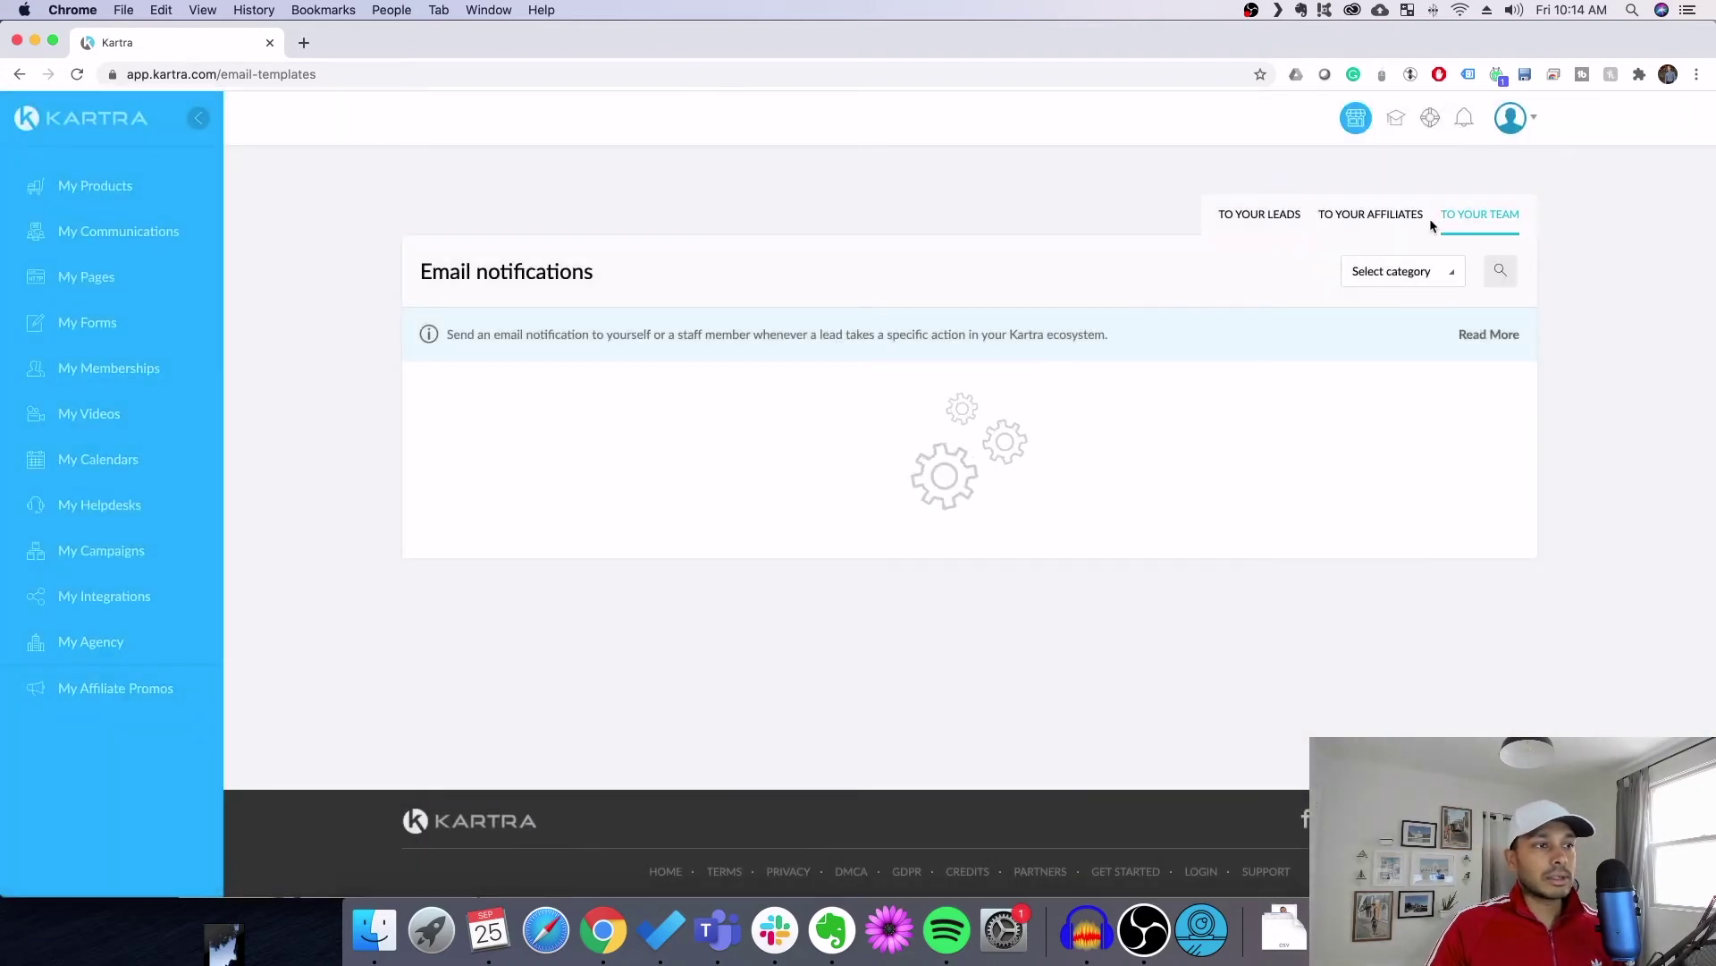
{"action": "scroll", "coordinate": [890, 763], "scroll_direction": "down", "scroll_amount": 7}
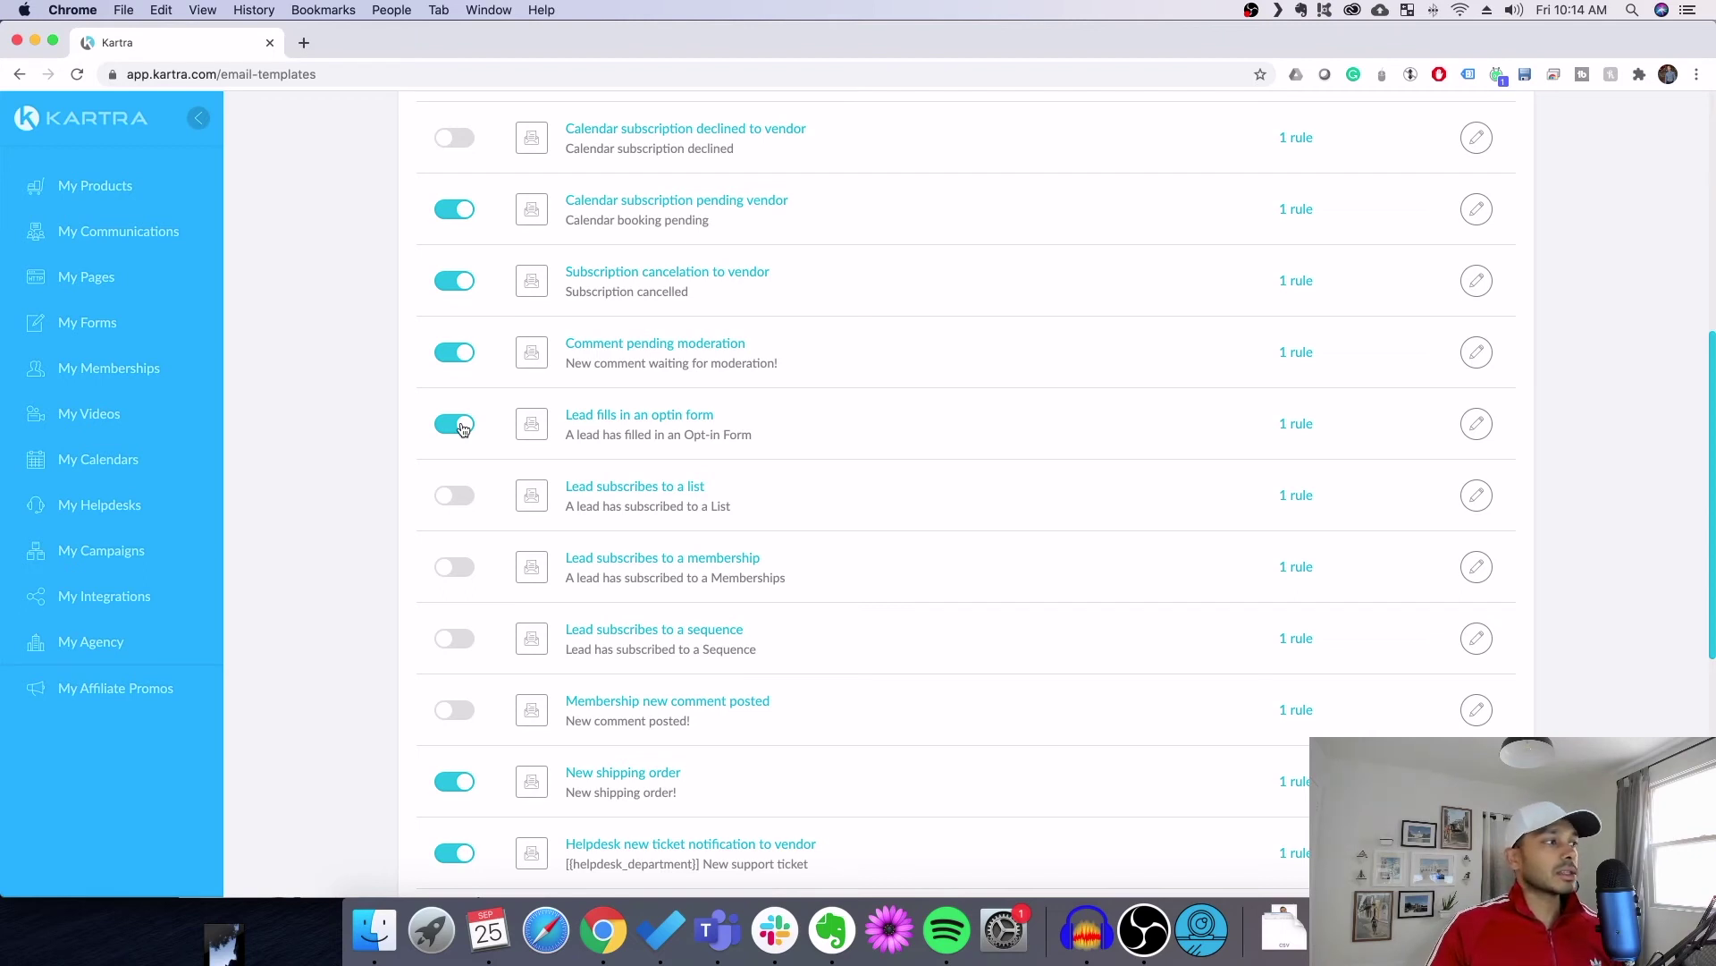
Open the page "What is a Sales Funnel?" from the Kartra Blog site in the page builder
{"action": "left_click", "coordinate": [80, 277]}
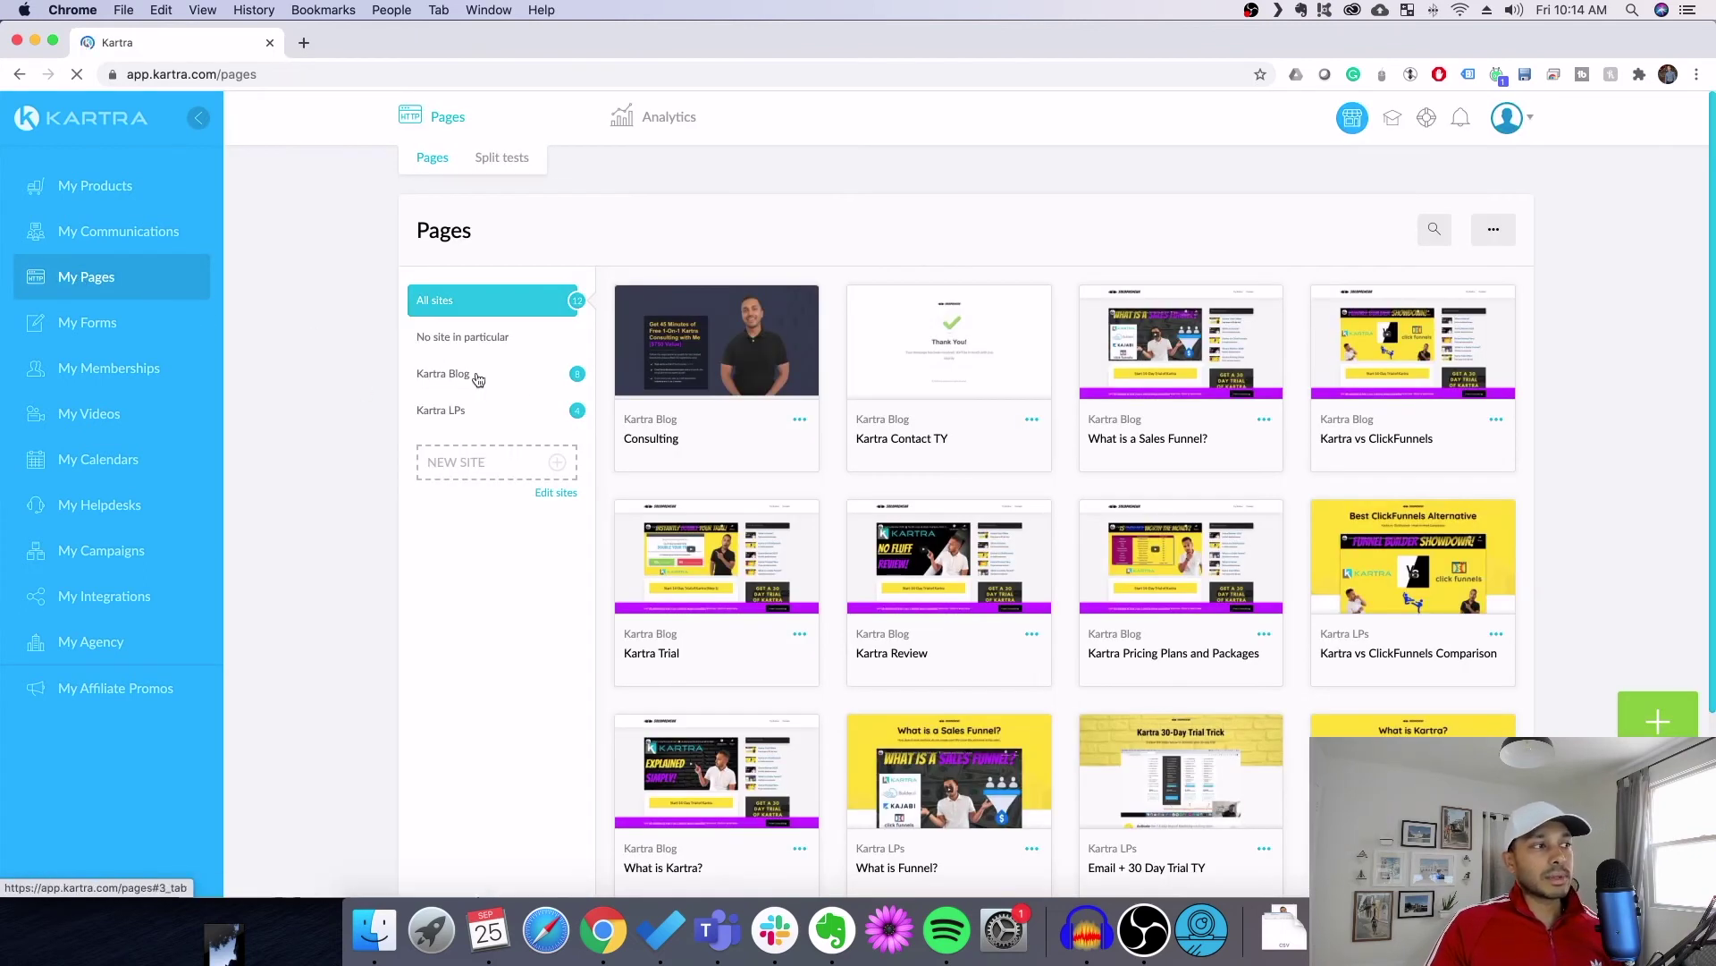
{"action": "left_click", "coordinate": [472, 375]}
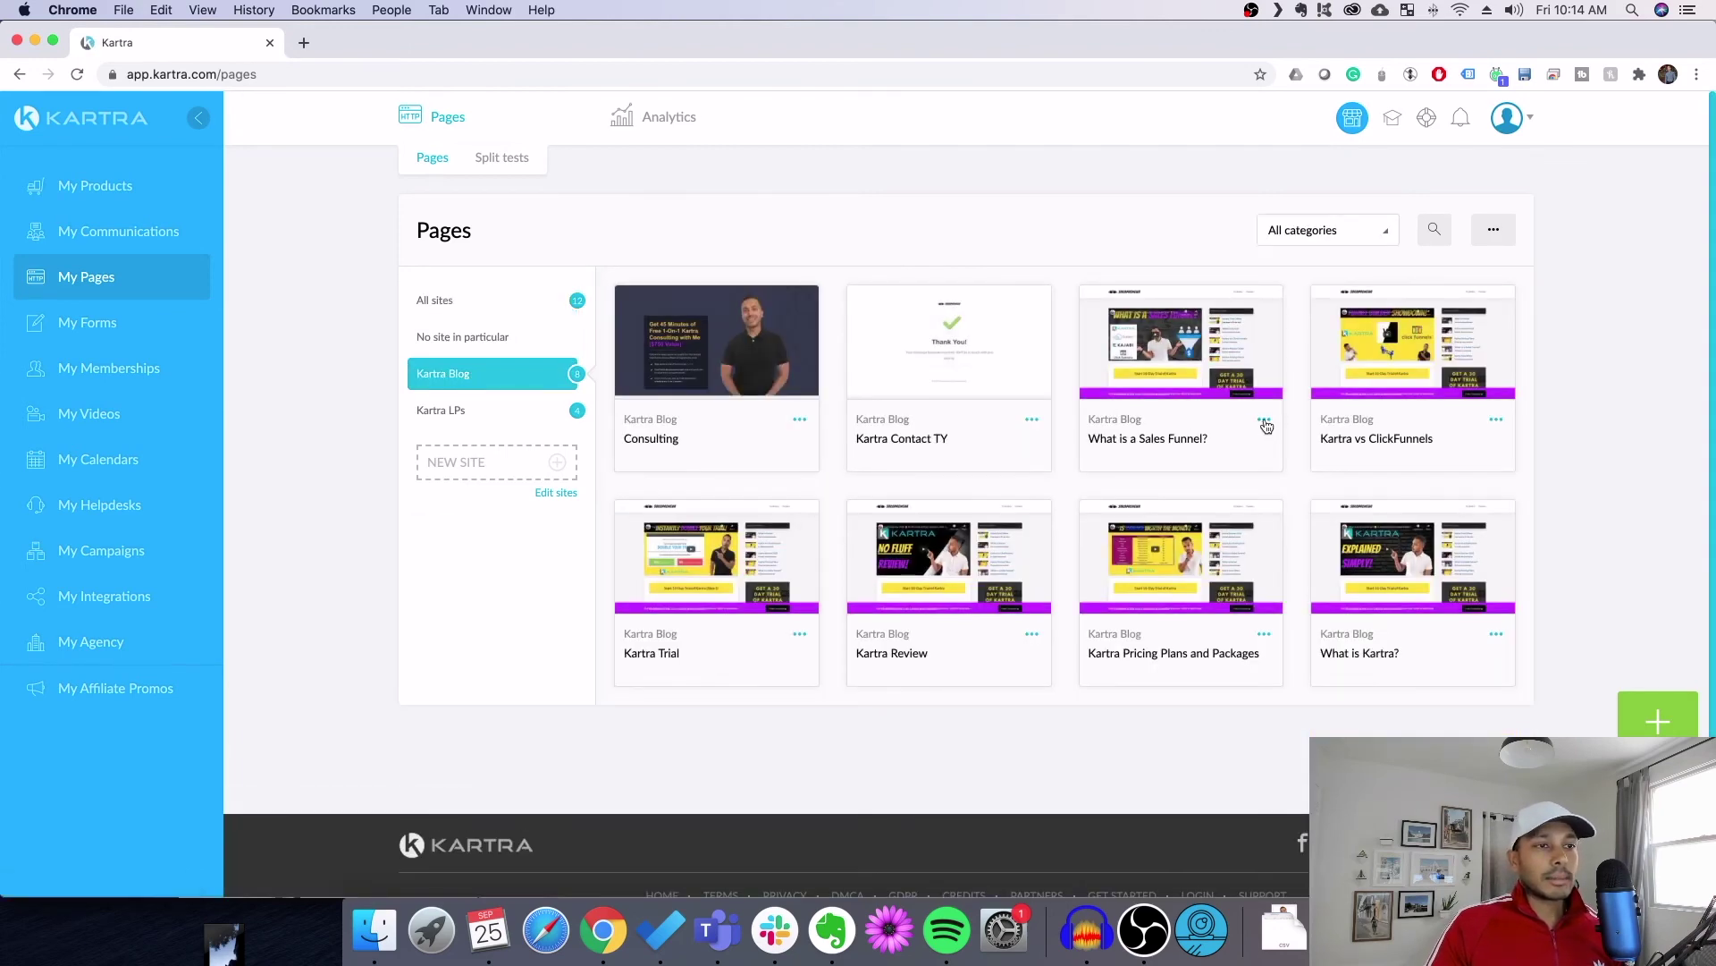
{"action": "left_click", "coordinate": [1264, 420]}
{"action": "left_click", "coordinate": [1341, 456]}
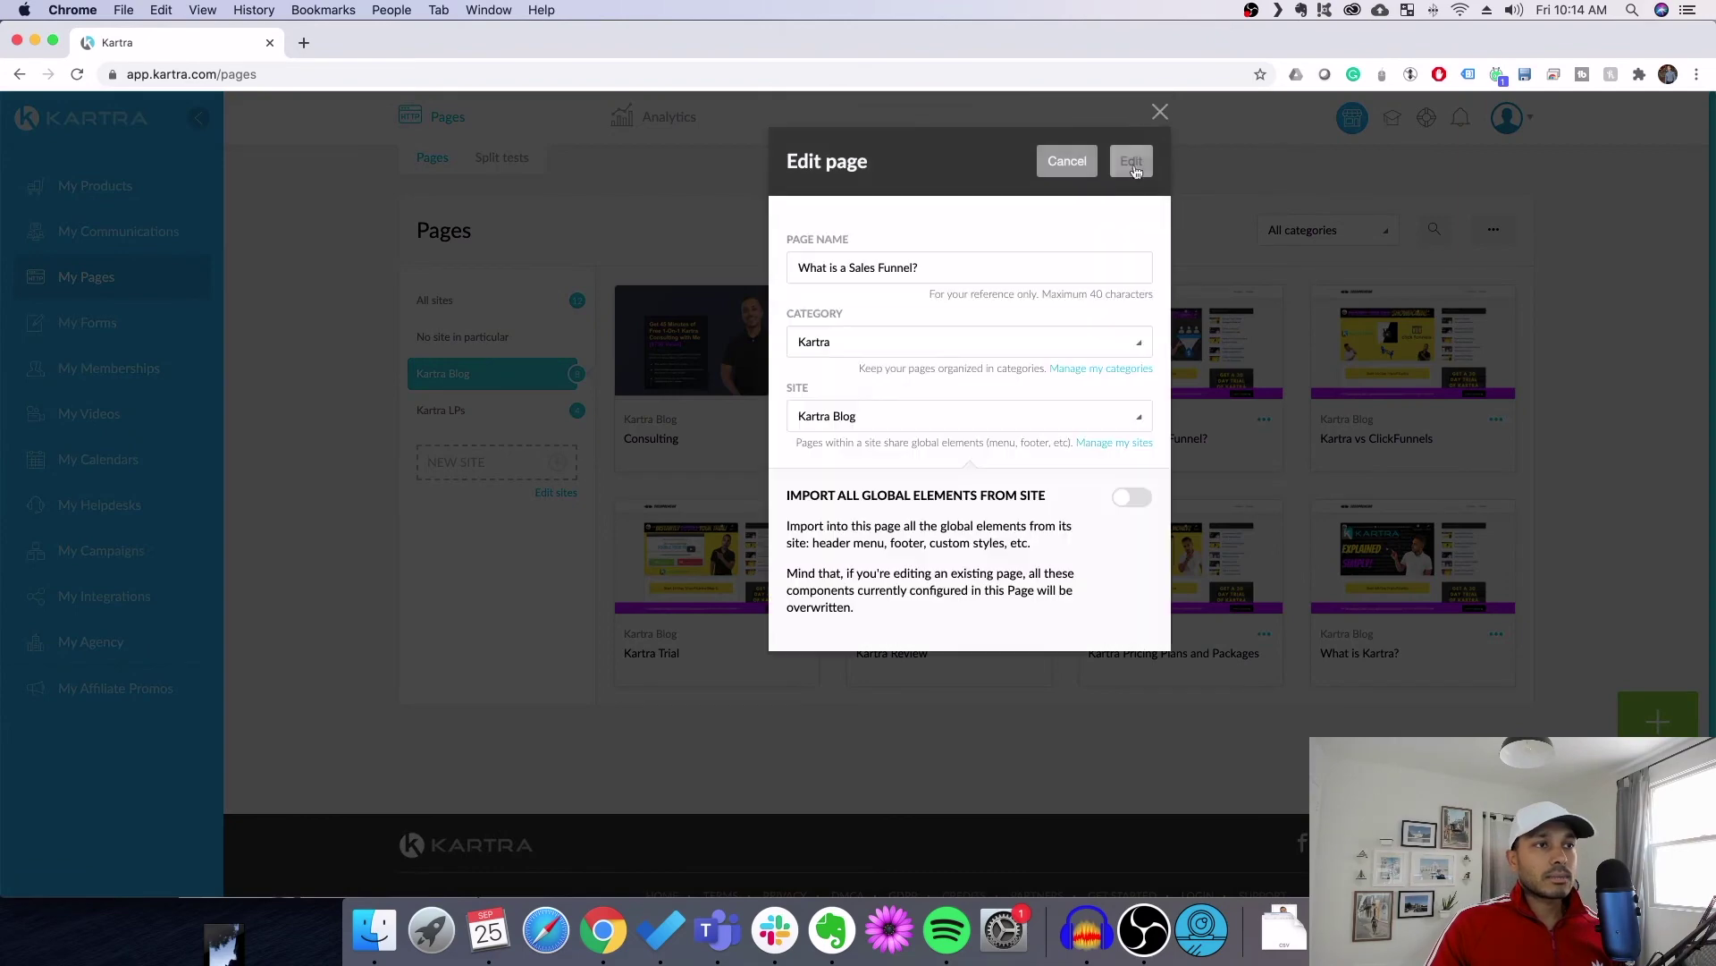
{"action": "left_click", "coordinate": [1132, 153]}
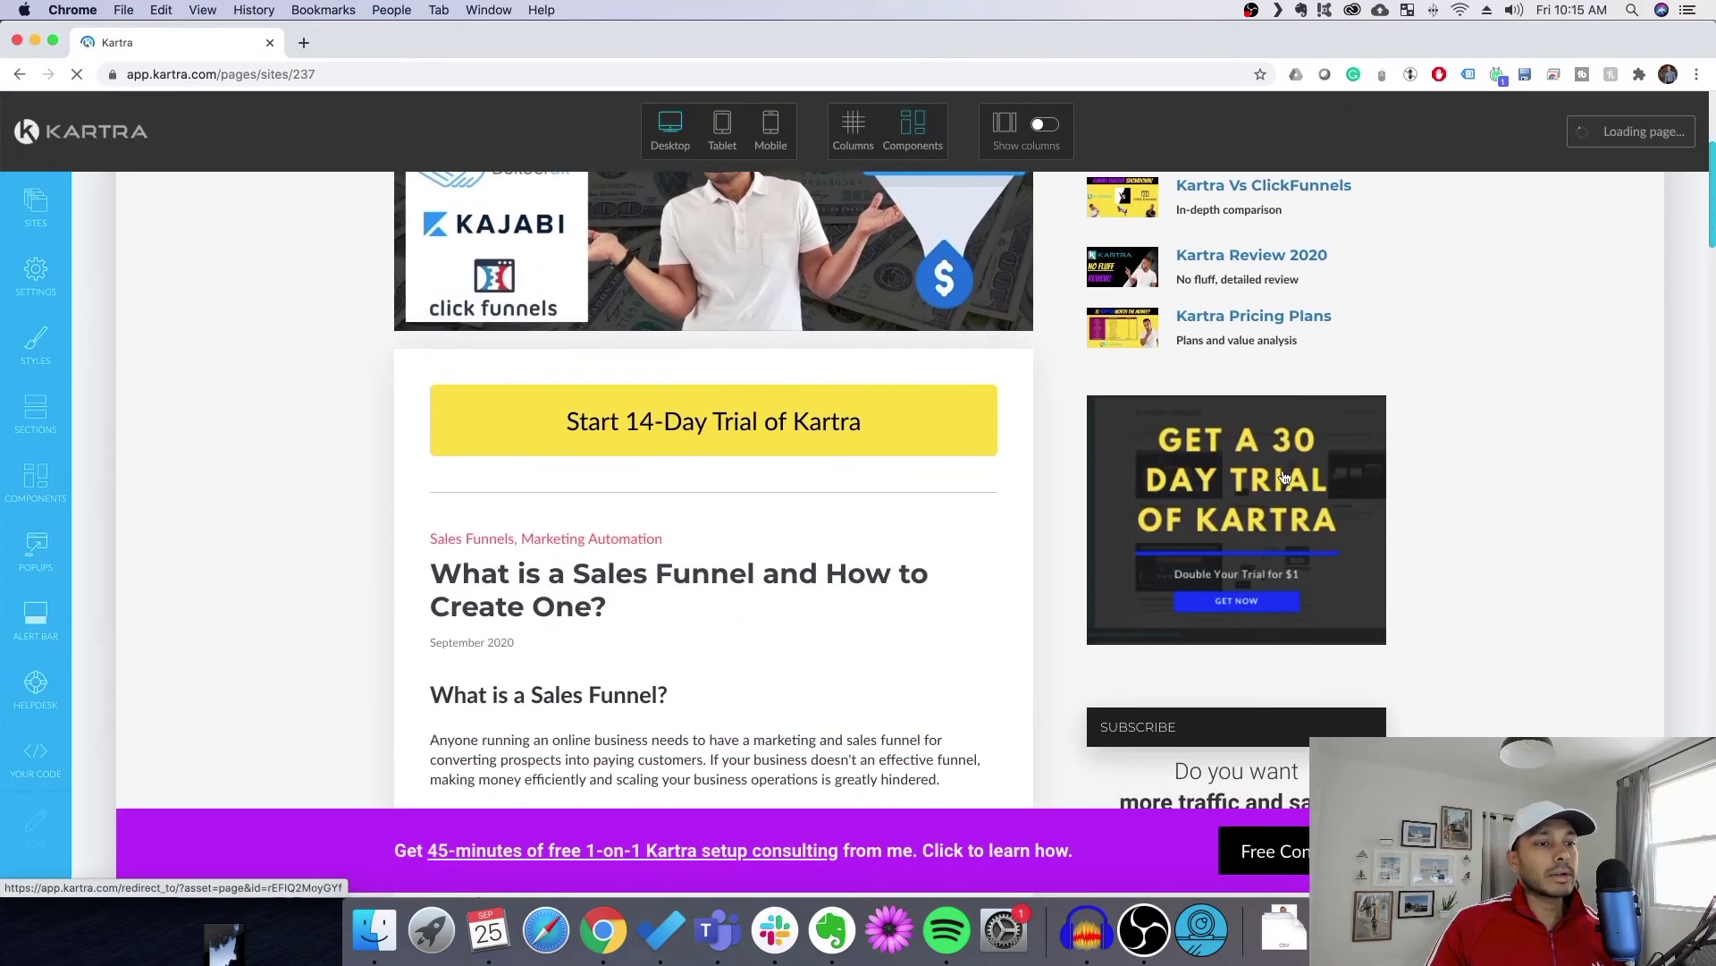
Examine which opt-in forms can be assigned to the page's Subscribe form and close its configuration without changes
{"action": "scroll", "coordinate": [1281, 477], "scroll_direction": "down", "scroll_amount": 5}
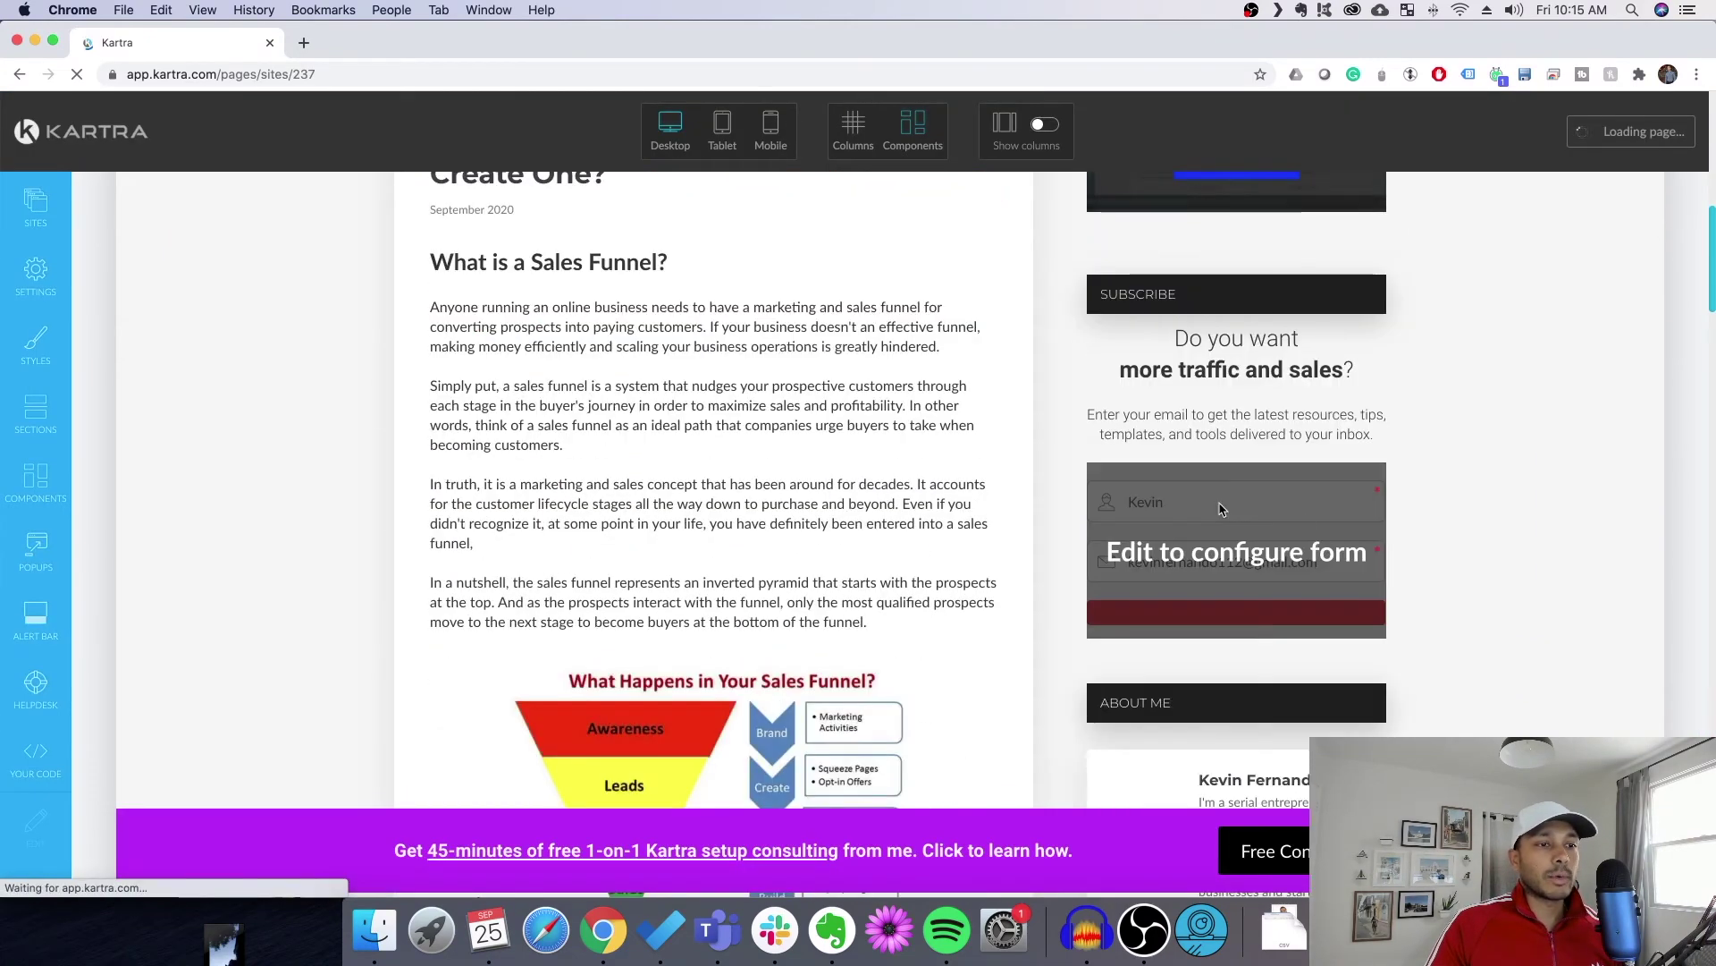
{"action": "mouse_move", "coordinate": [1281, 569]}
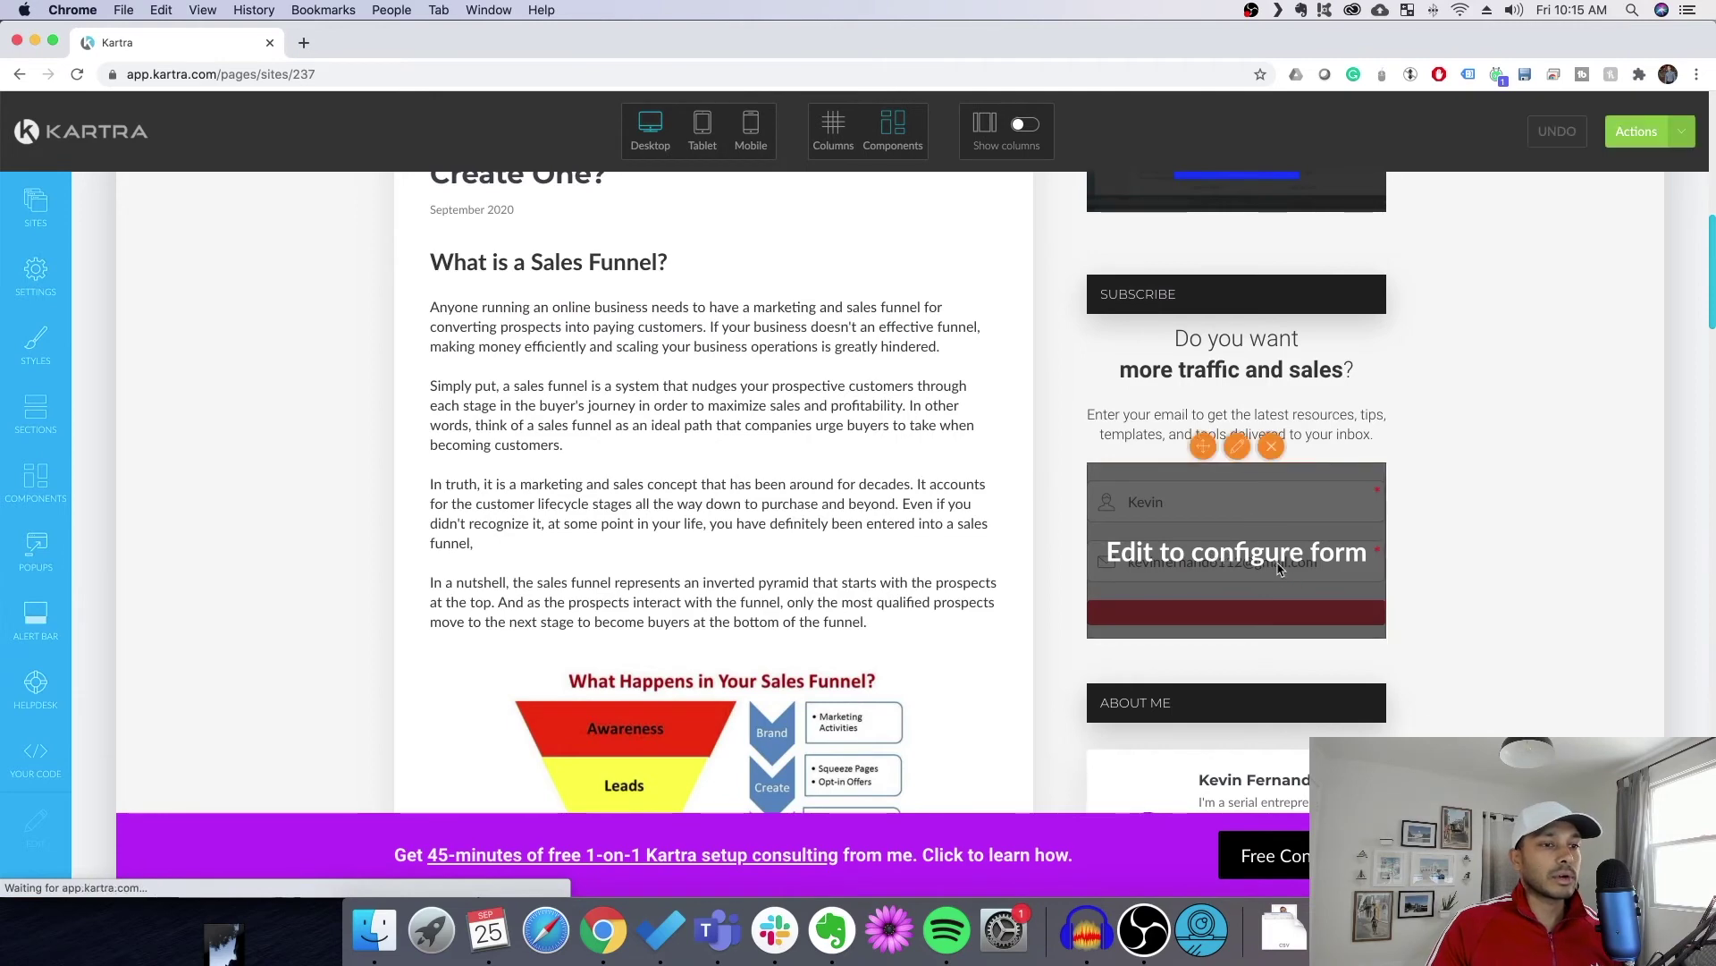
{"action": "left_click", "coordinate": [1239, 447]}
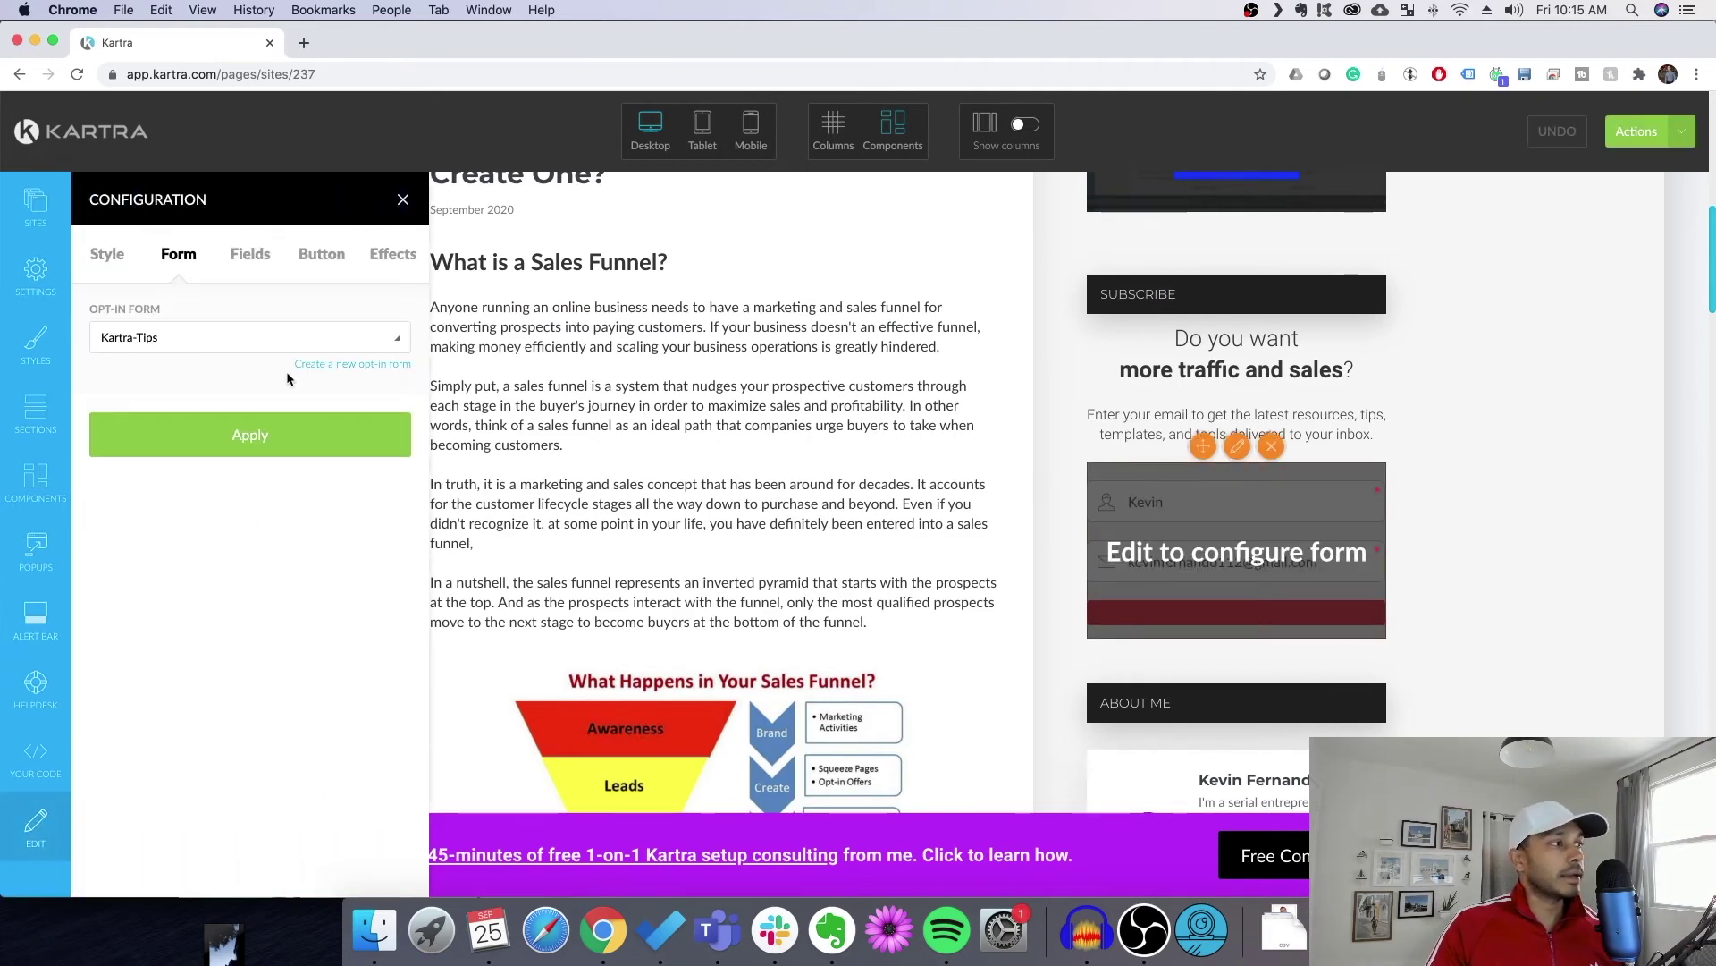
{"action": "left_click", "coordinate": [211, 339]}
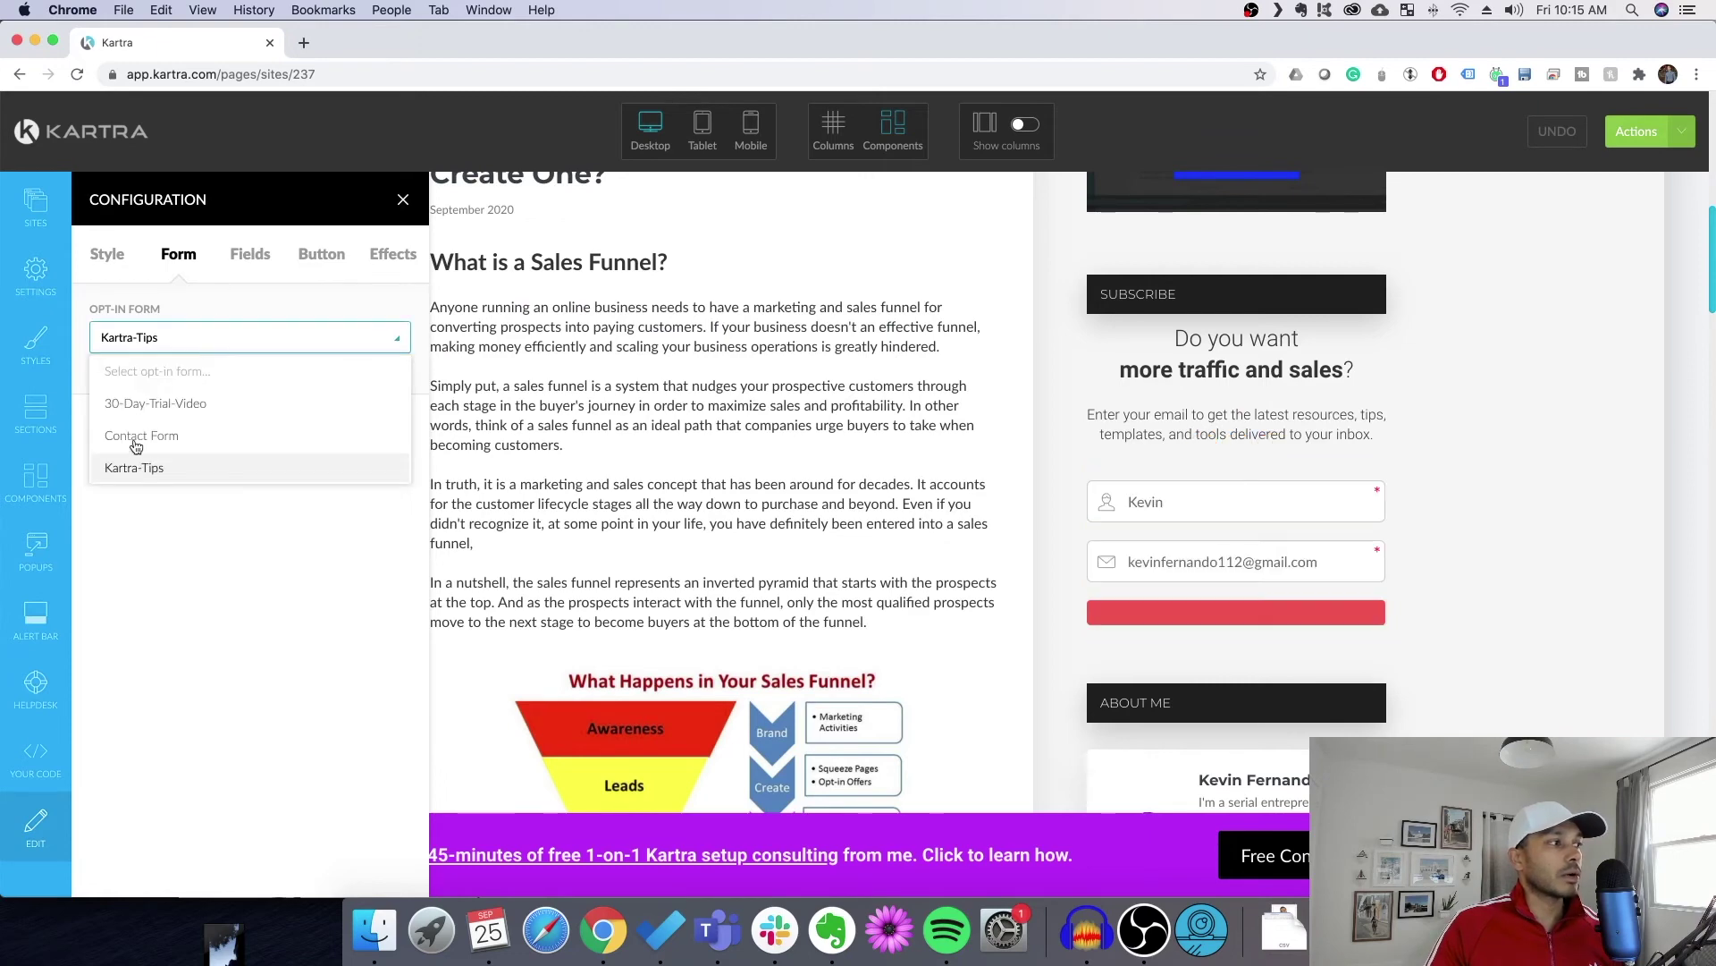
{"action": "left_click", "coordinate": [402, 200]}
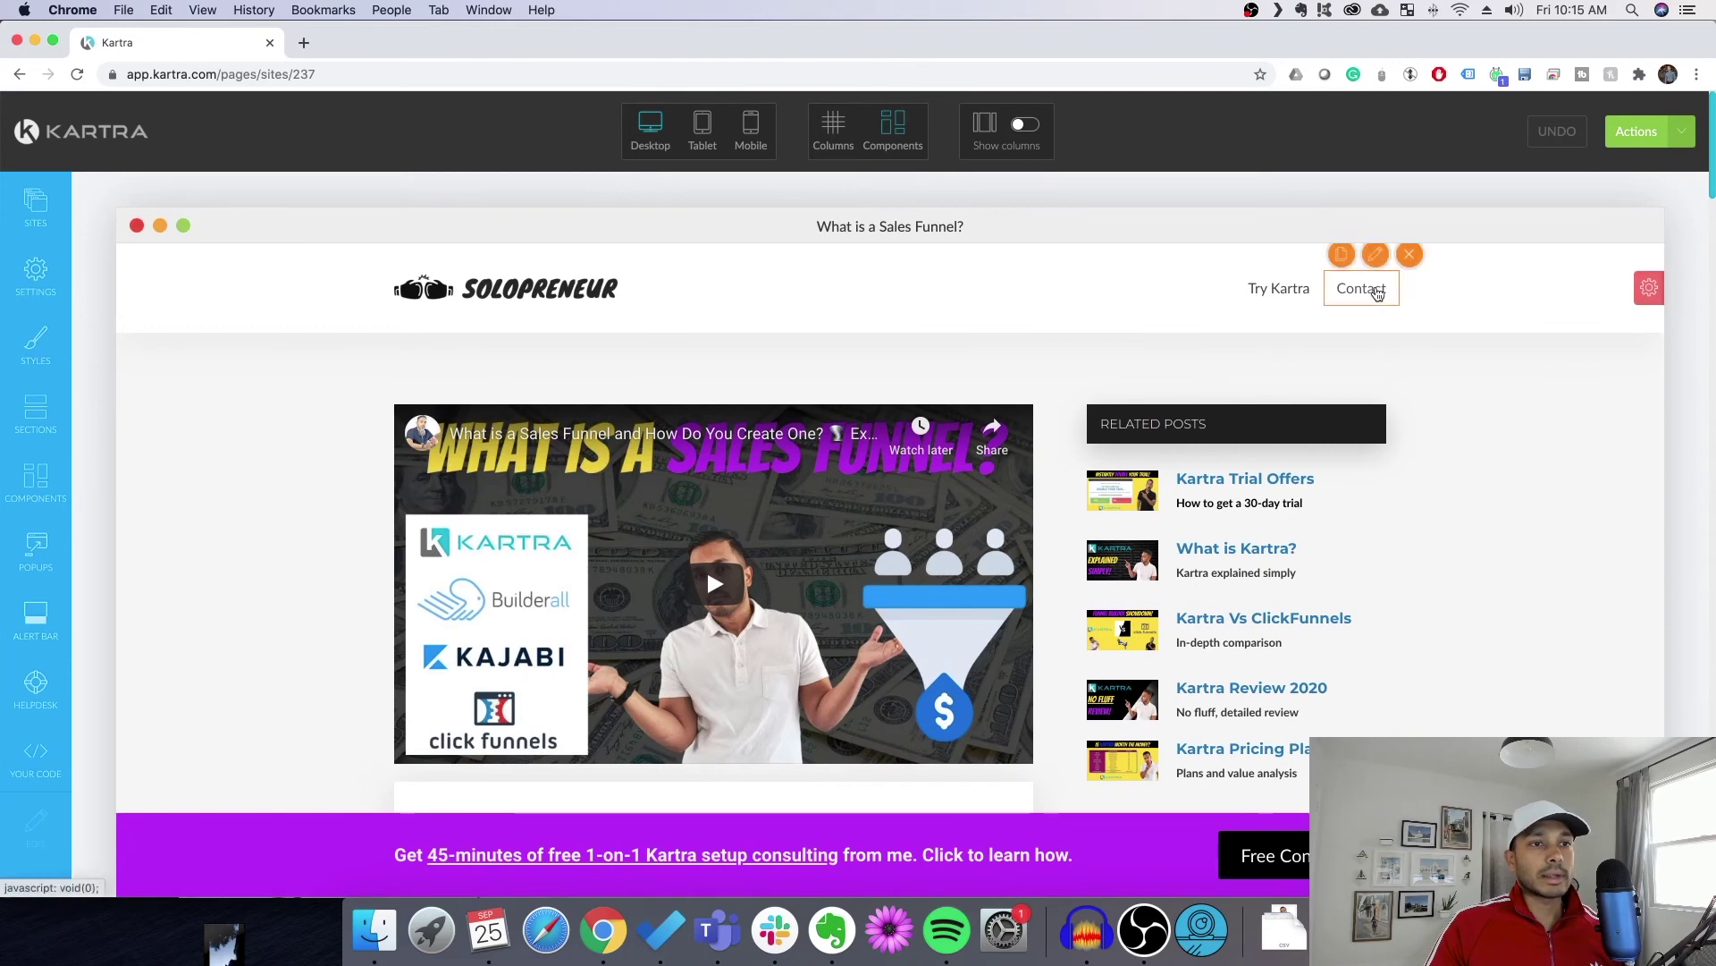
Examine the link settings of the Contact menu item, including the "Pop an opt-in form" option and its form templates
{"action": "left_click", "coordinate": [1355, 287]}
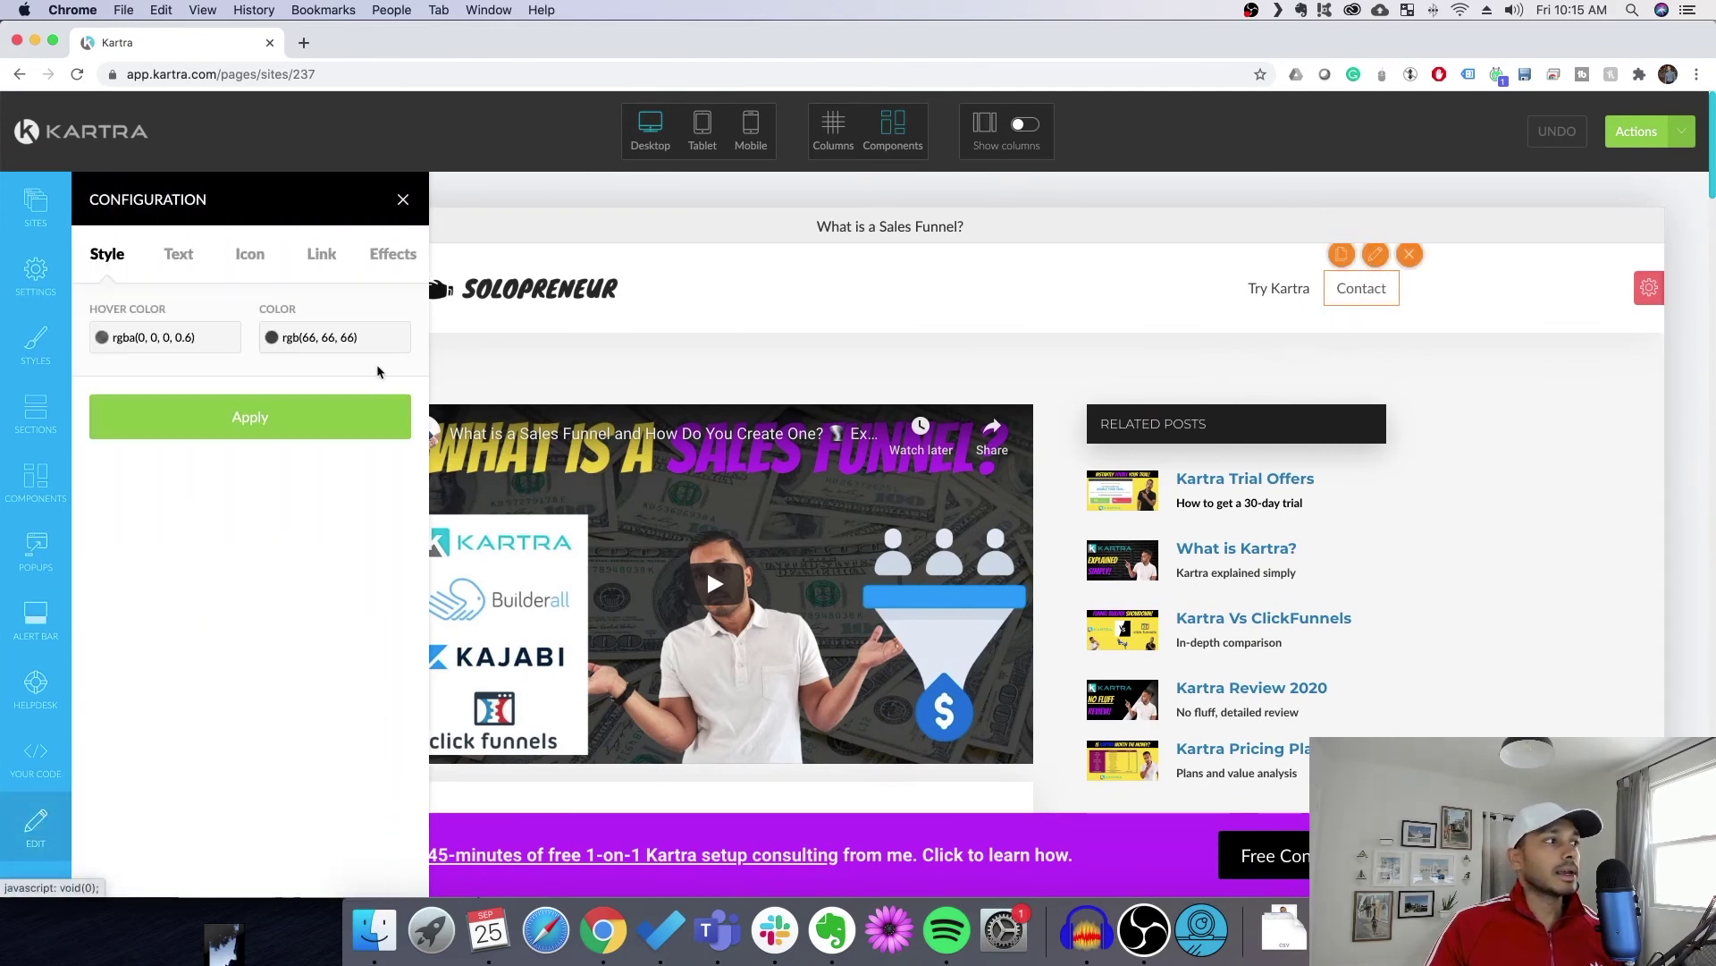
{"action": "left_click", "coordinate": [316, 257]}
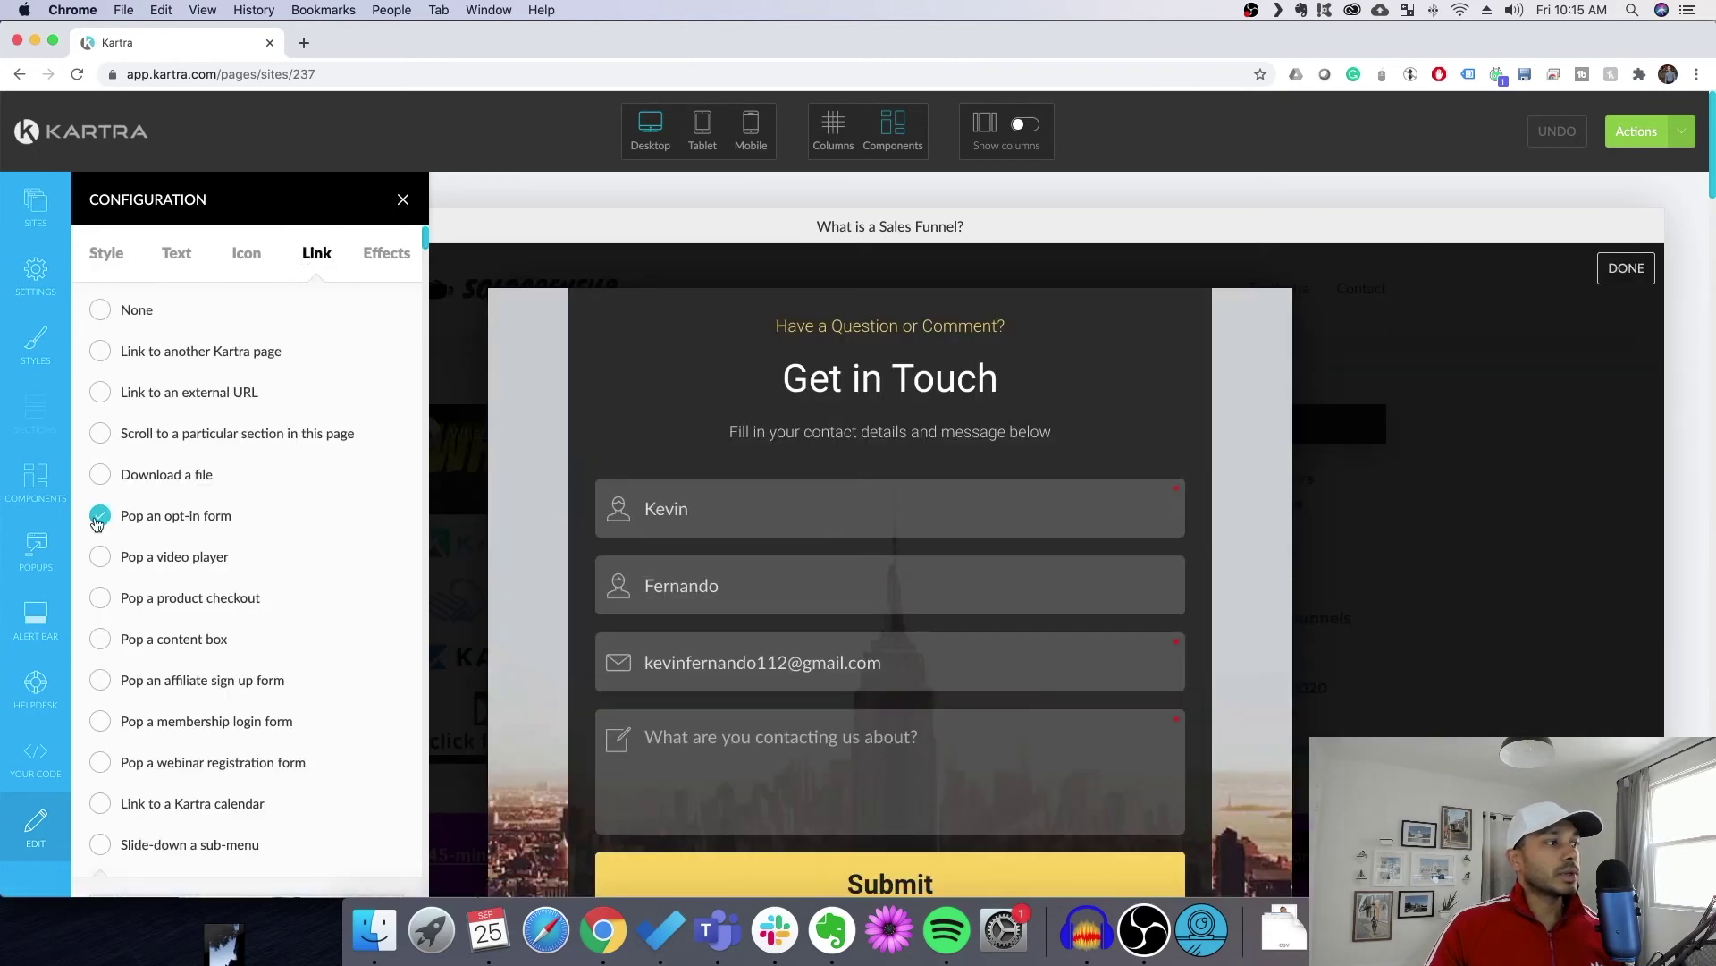
{"action": "scroll", "coordinate": [268, 556], "scroll_direction": "down", "scroll_amount": 10}
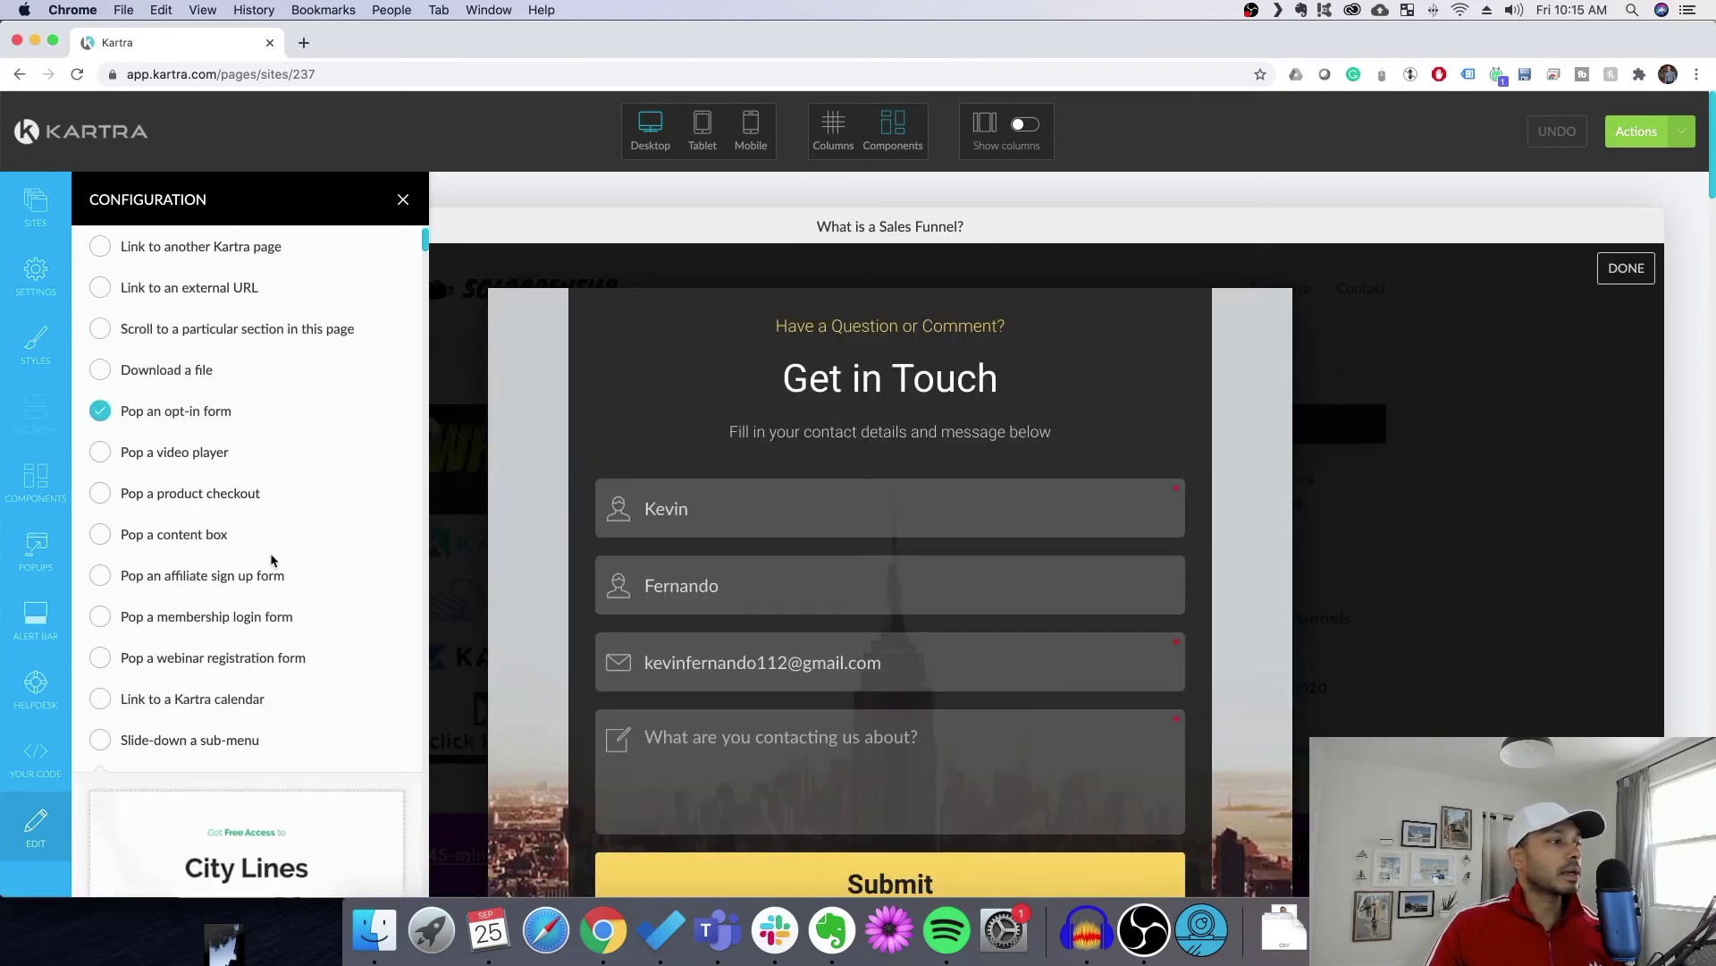
{"action": "scroll", "coordinate": [222, 323], "scroll_direction": "down", "scroll_amount": 2}
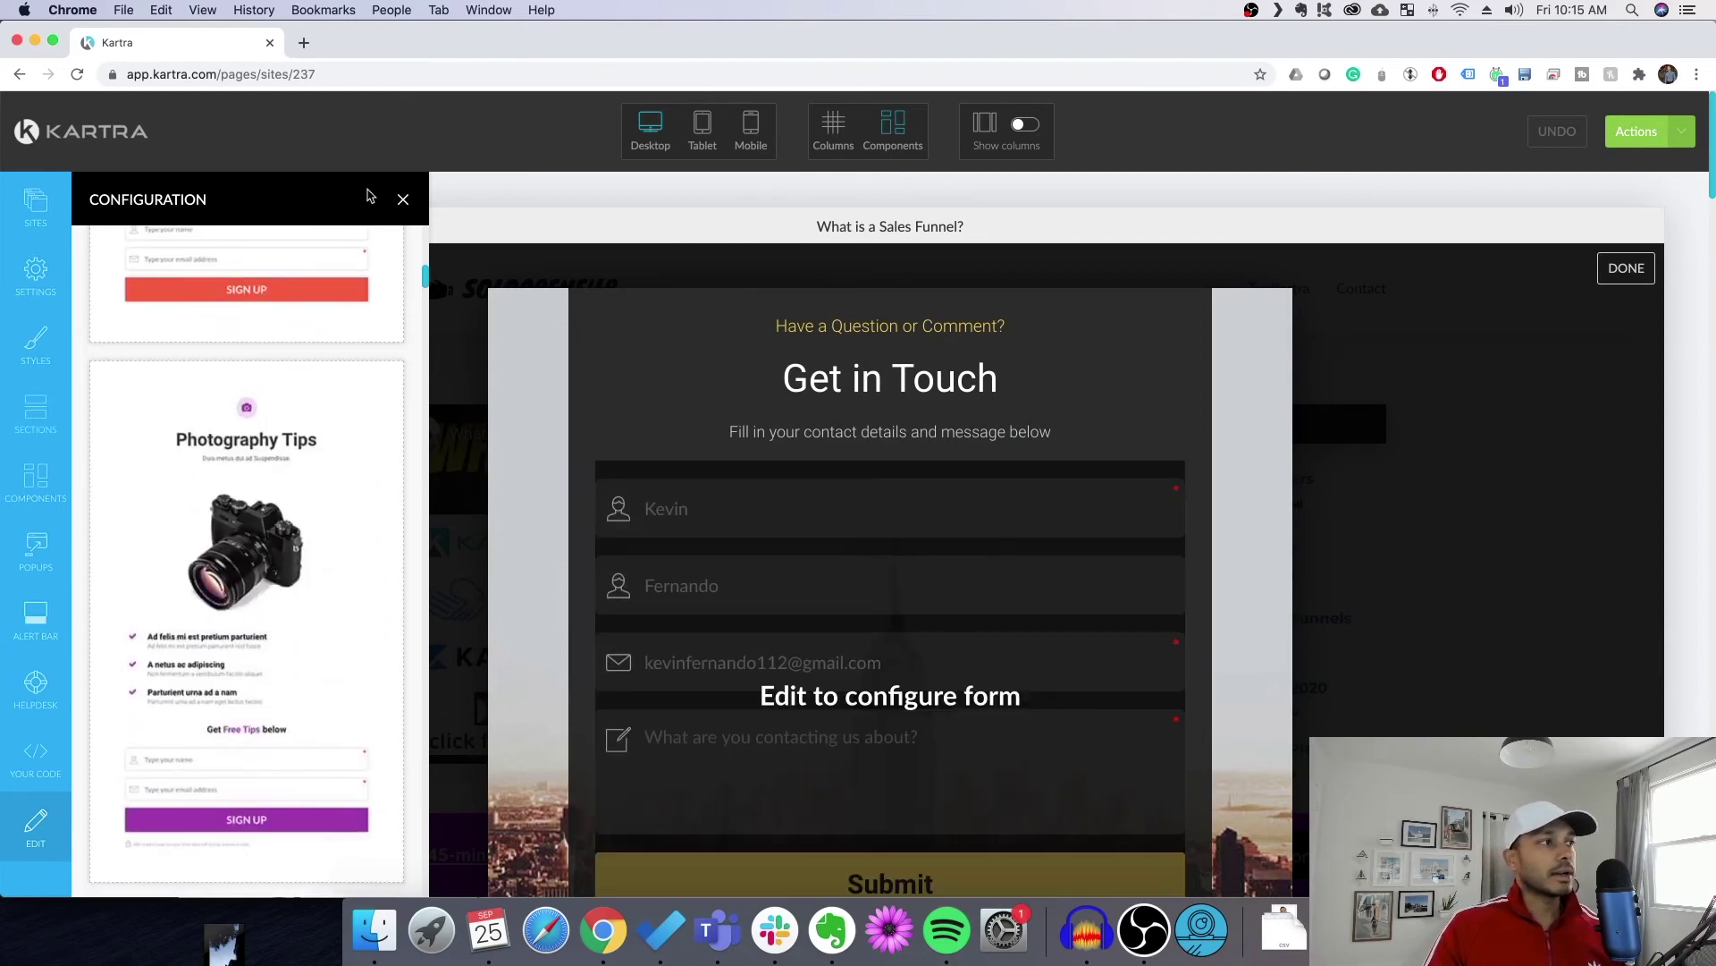
{"action": "left_click", "coordinate": [403, 200]}
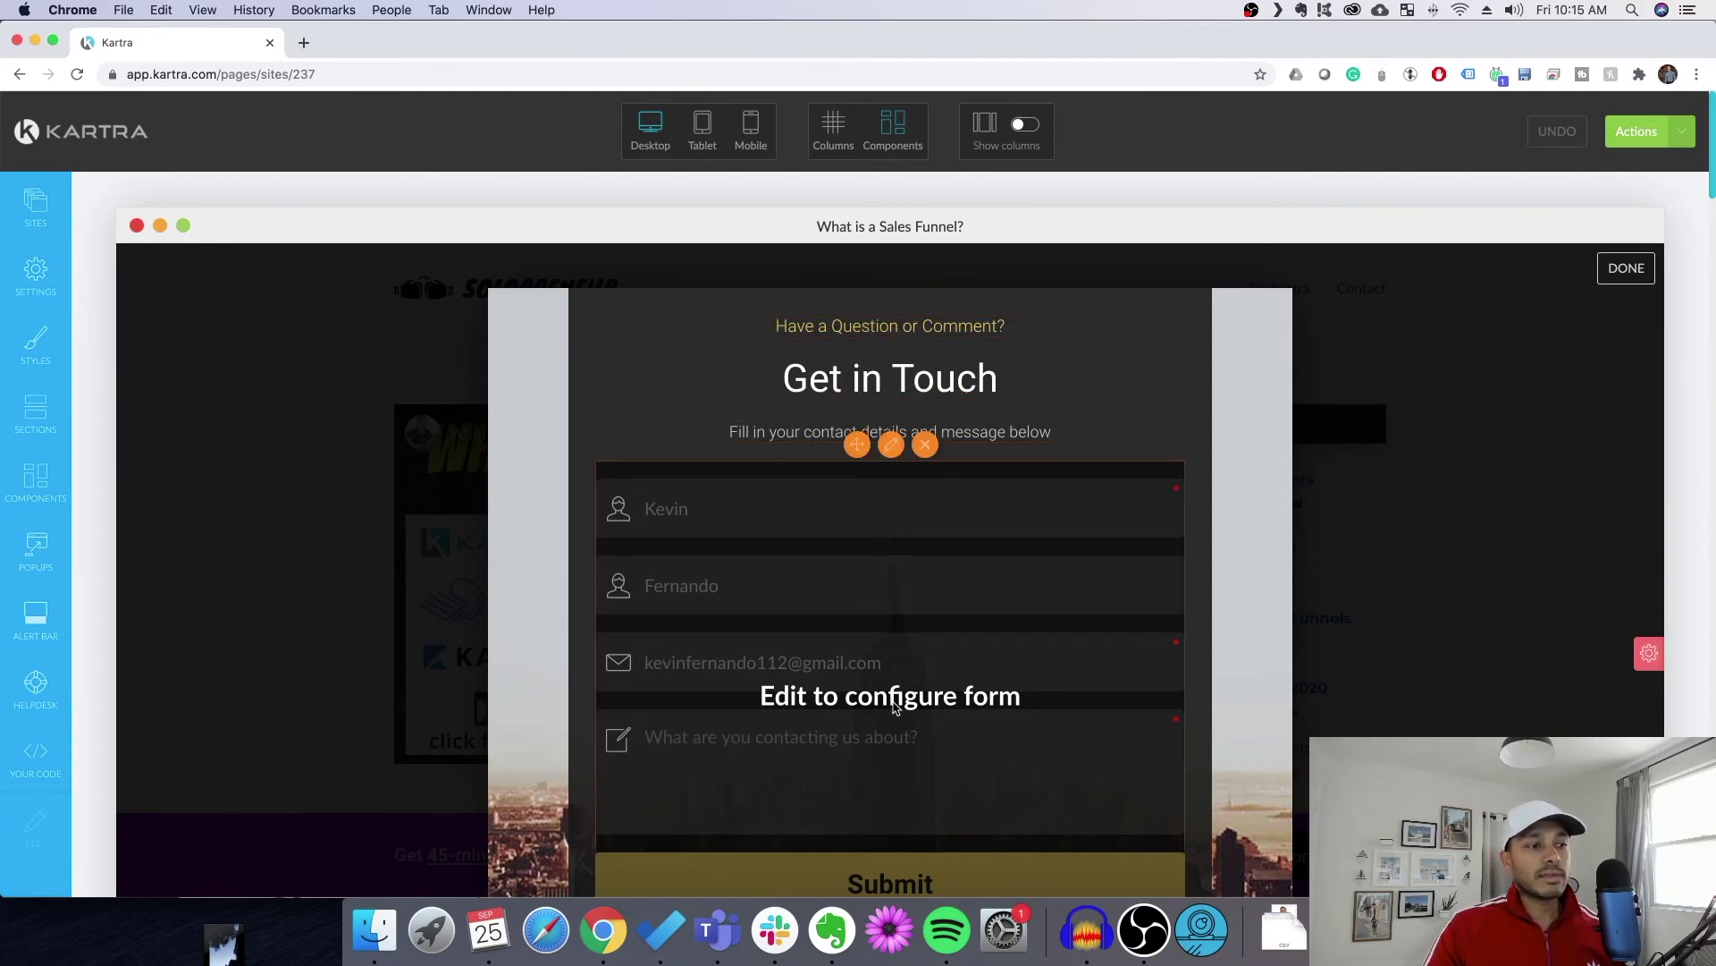
Review the full "Get in Touch" popup form and return to the page layout
{"action": "scroll", "coordinate": [899, 703], "scroll_direction": "down", "scroll_amount": 3}
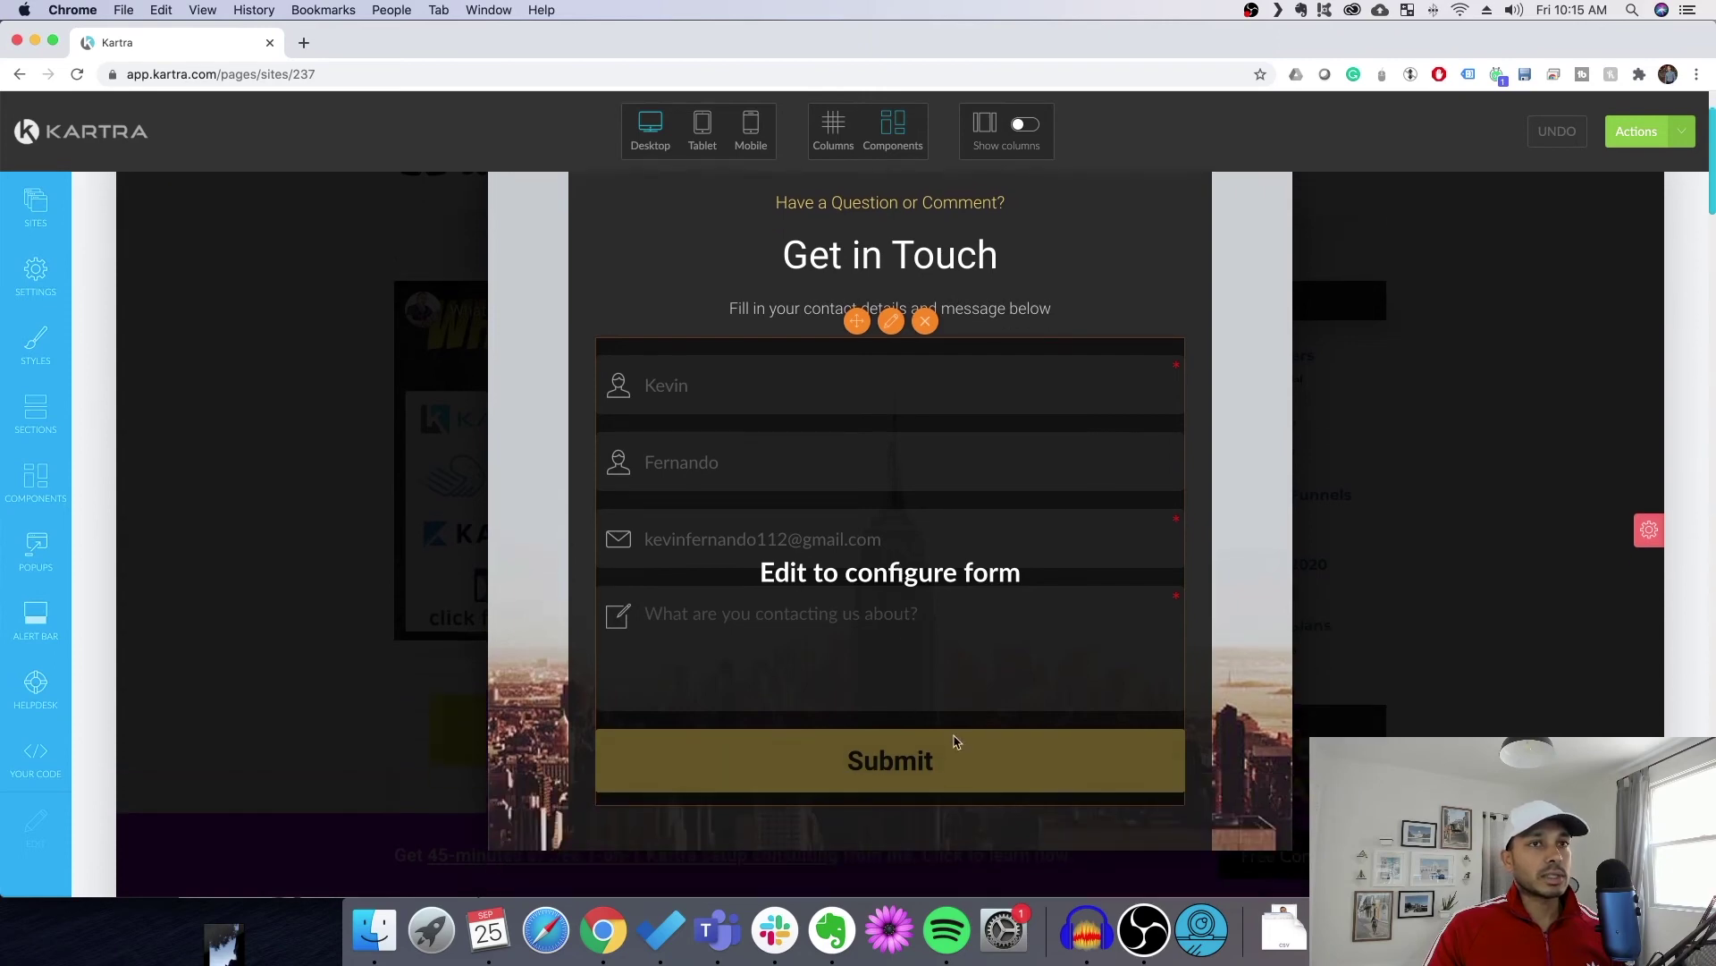
{"action": "scroll", "coordinate": [898, 626], "scroll_direction": "up", "scroll_amount": 3}
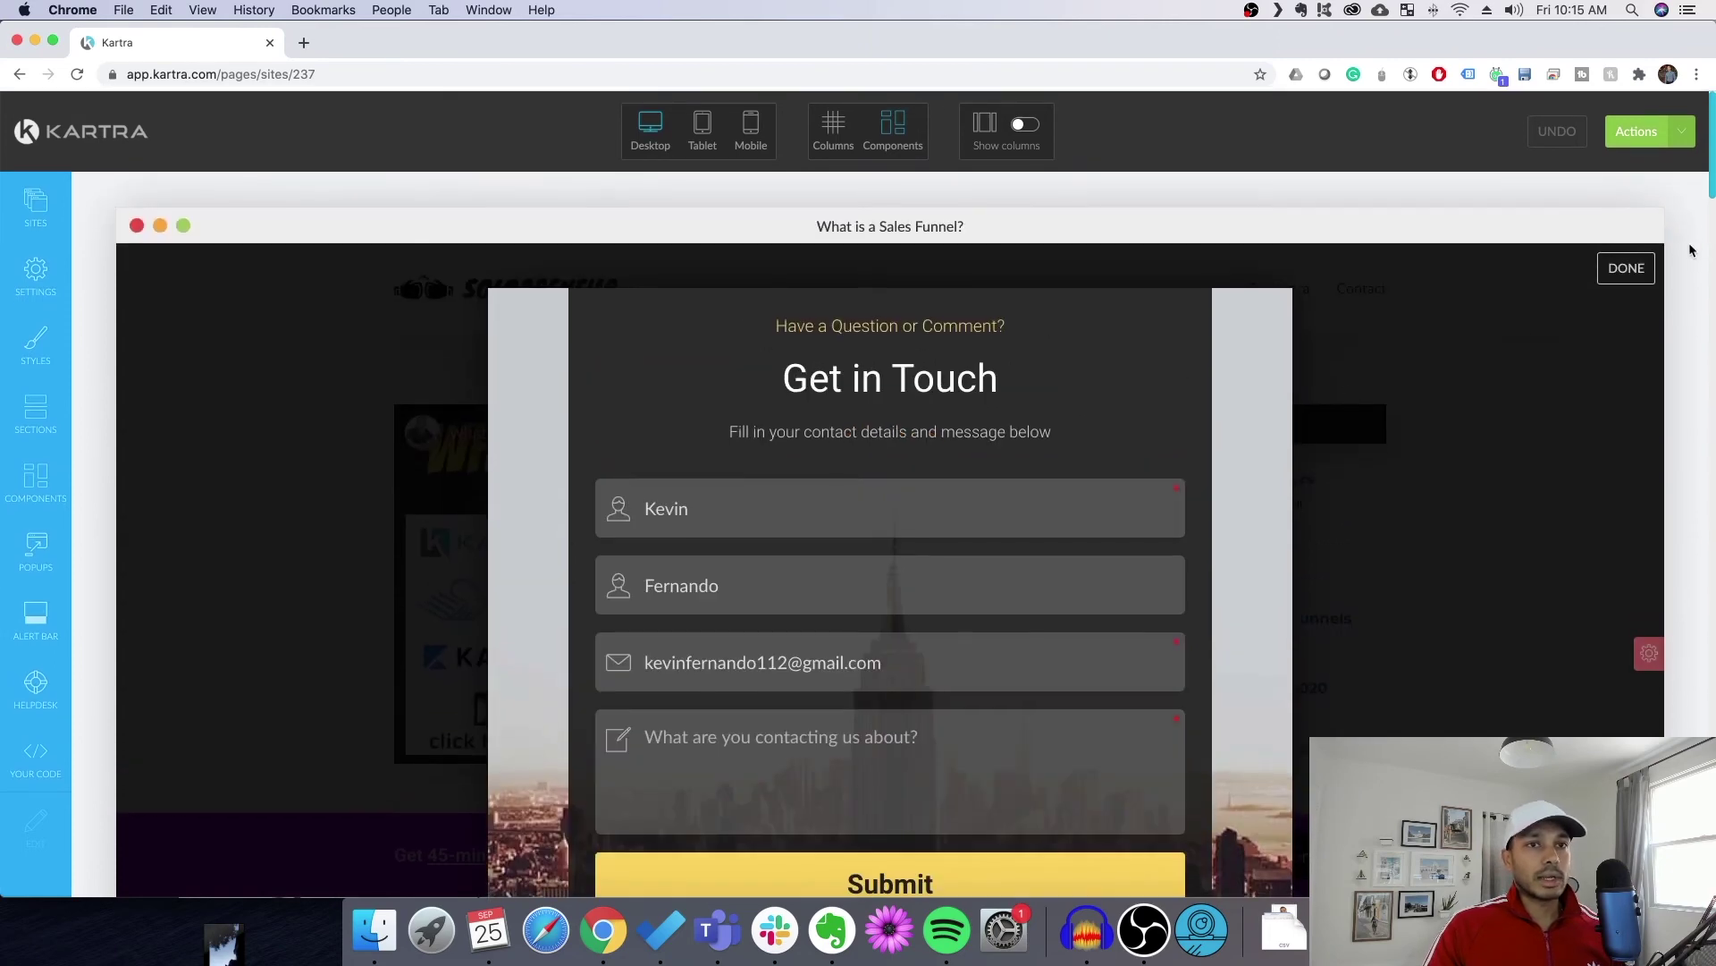
{"action": "left_click", "coordinate": [1626, 272]}
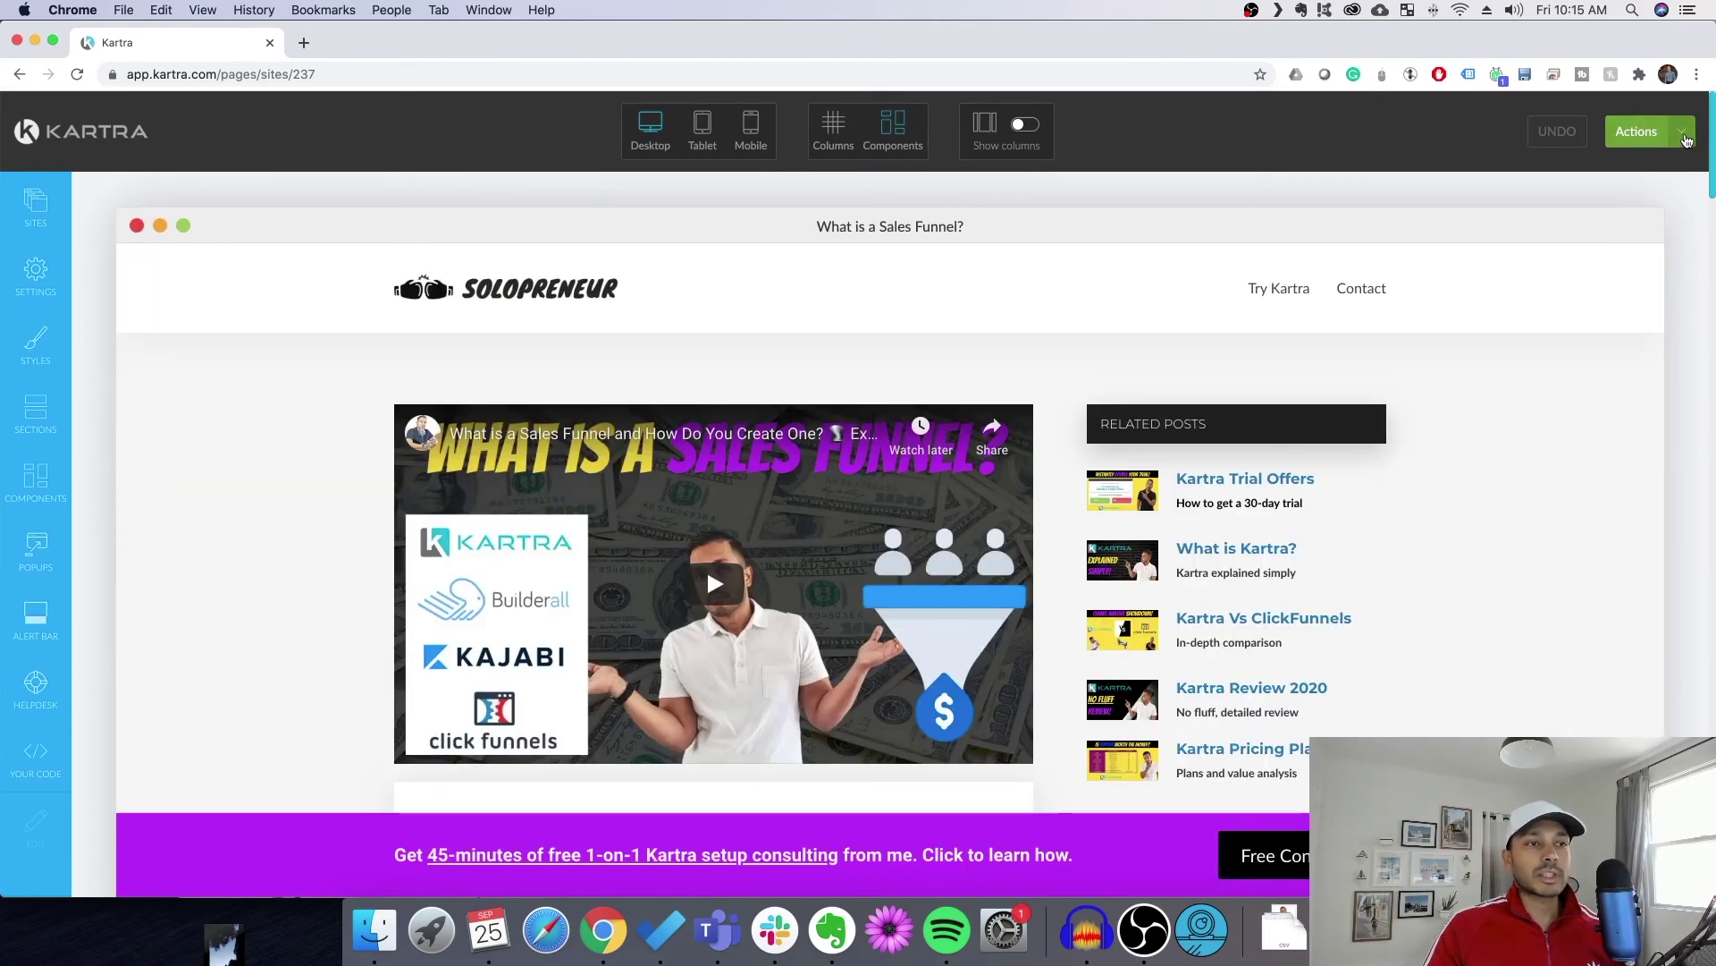
Preview the page, check the popup form that the Contact link opens, and close the preview
{"action": "left_click", "coordinate": [1687, 134]}
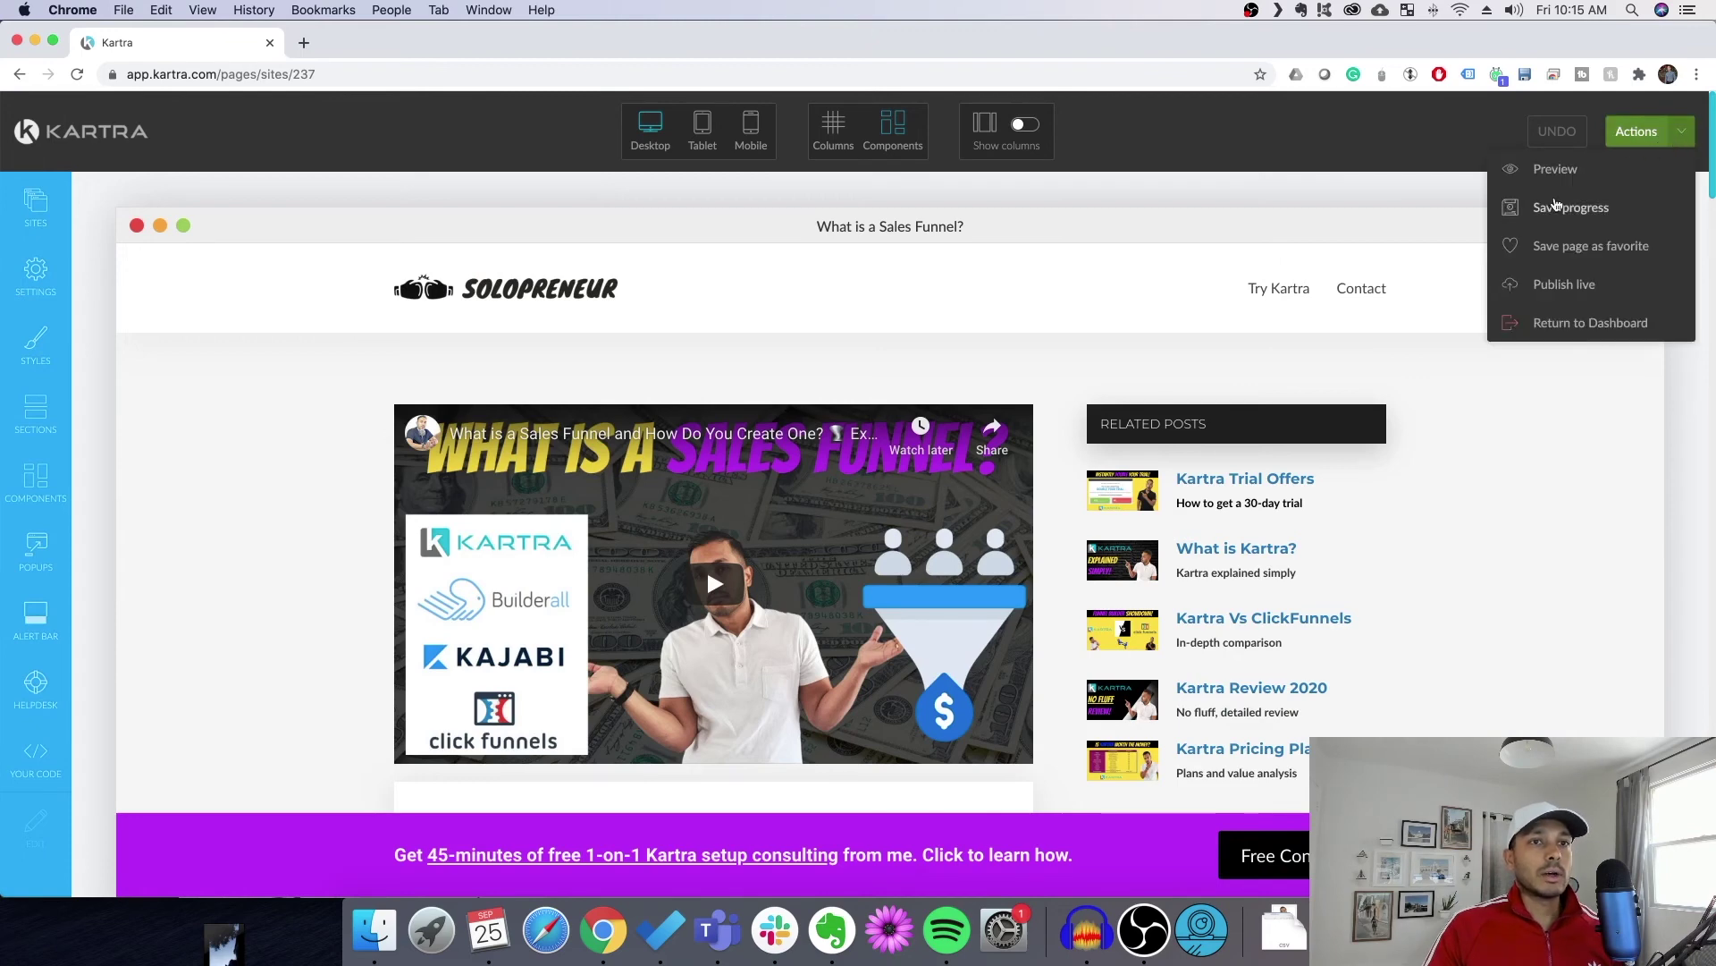
{"action": "left_click", "coordinate": [1553, 165]}
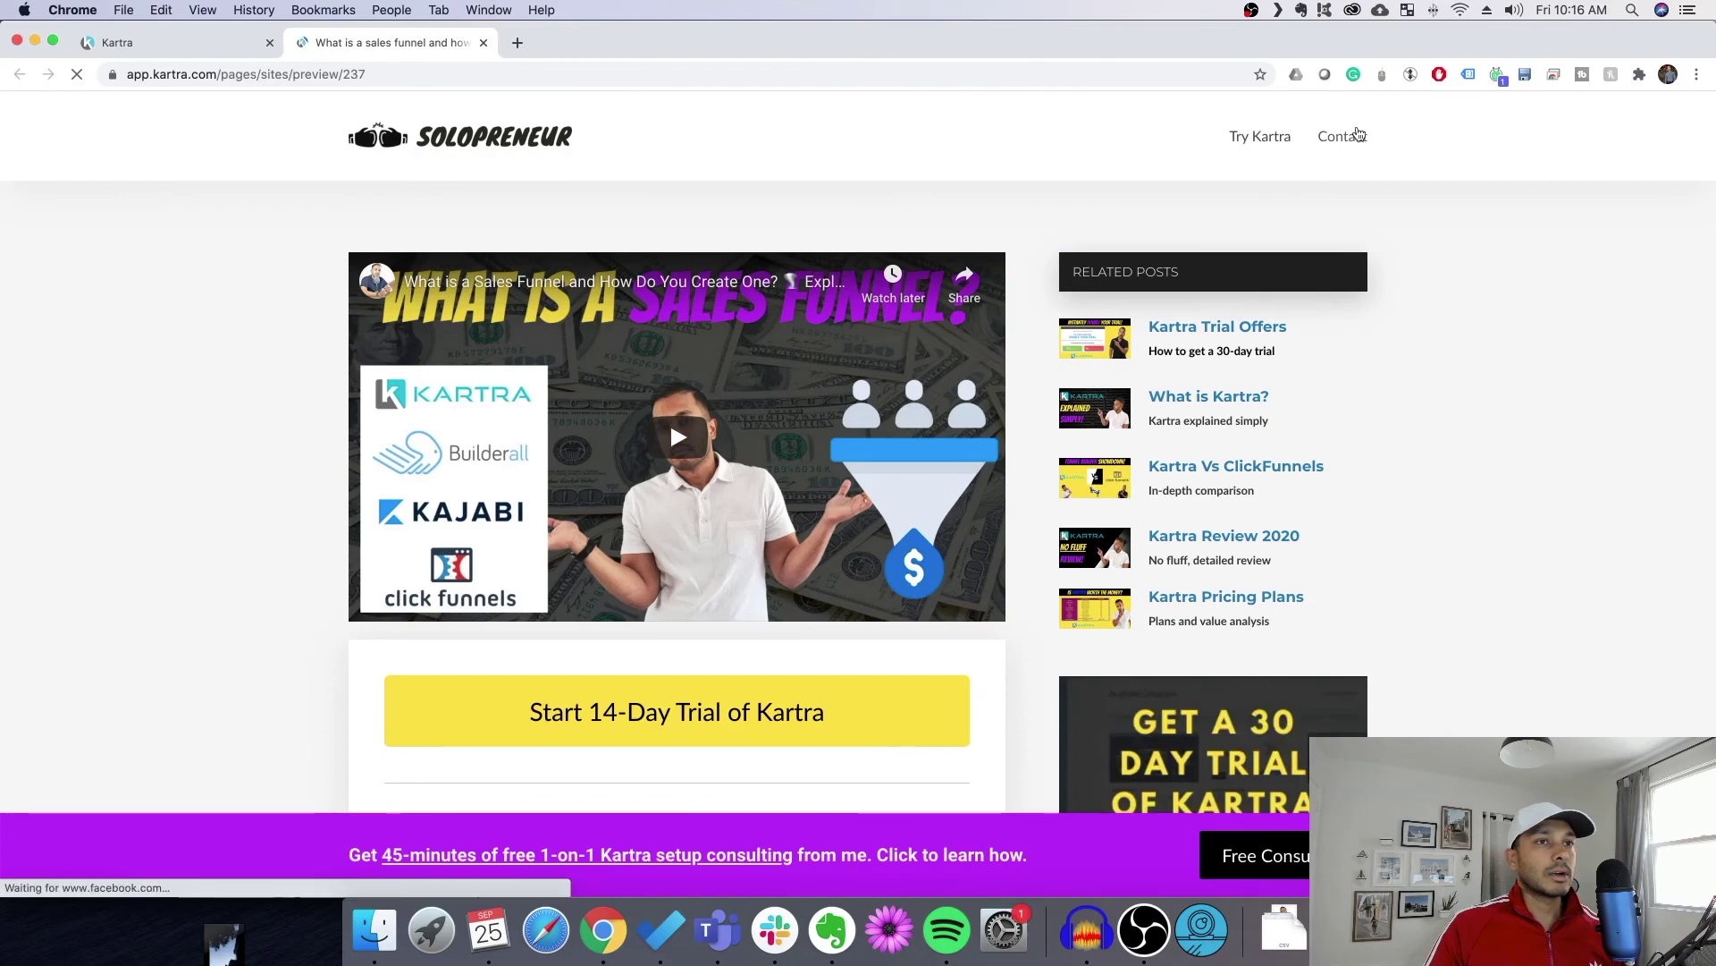
{"action": "left_click", "coordinate": [1343, 138]}
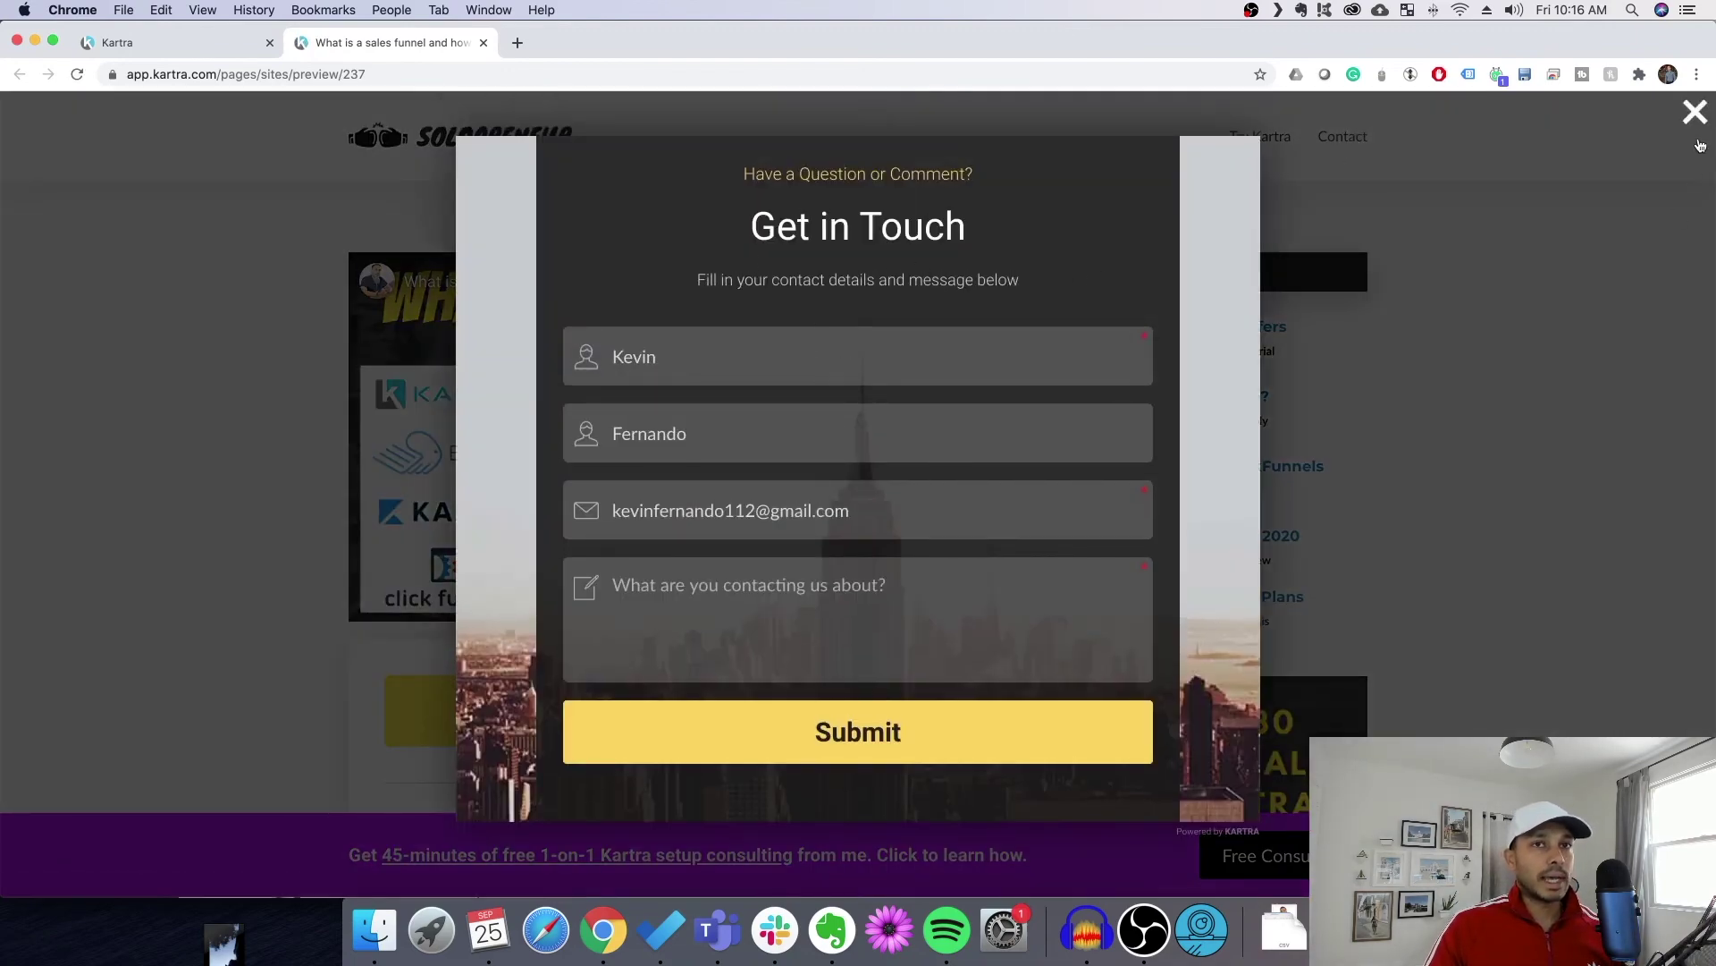
{"action": "left_click", "coordinate": [1695, 112]}
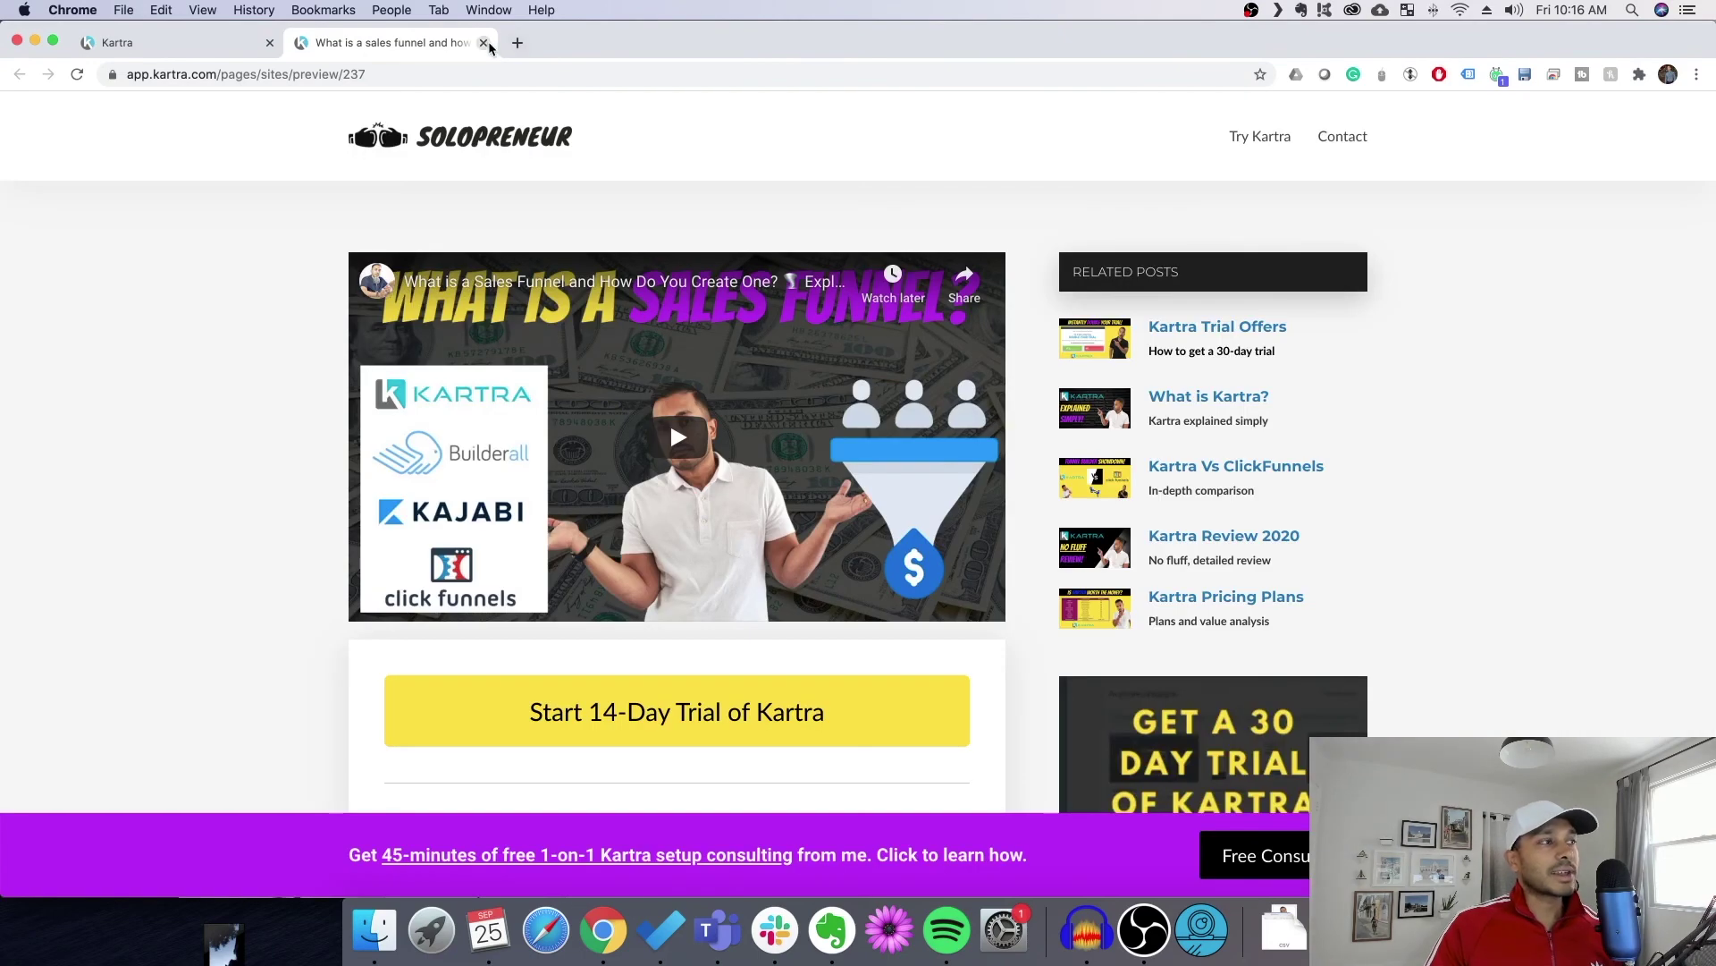
{"action": "left_click", "coordinate": [483, 43]}
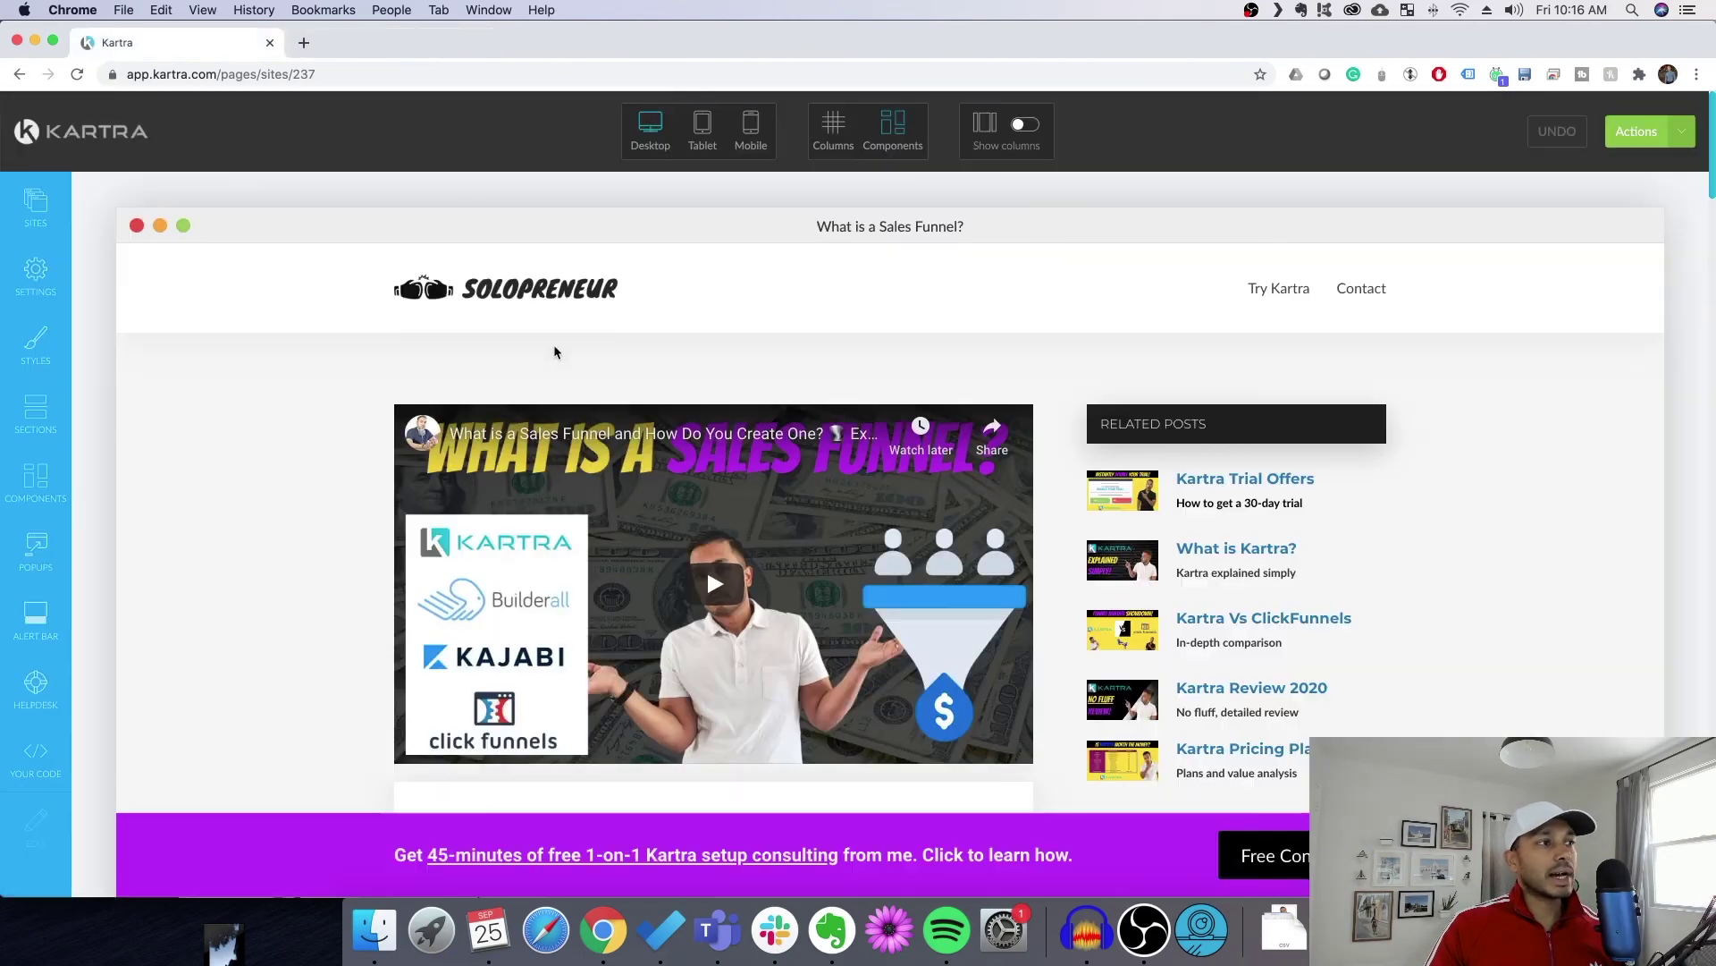
Go to the form analytics and open the list of leads who subscribed through Contact Form today
{"action": "left_click", "coordinate": [74, 128]}
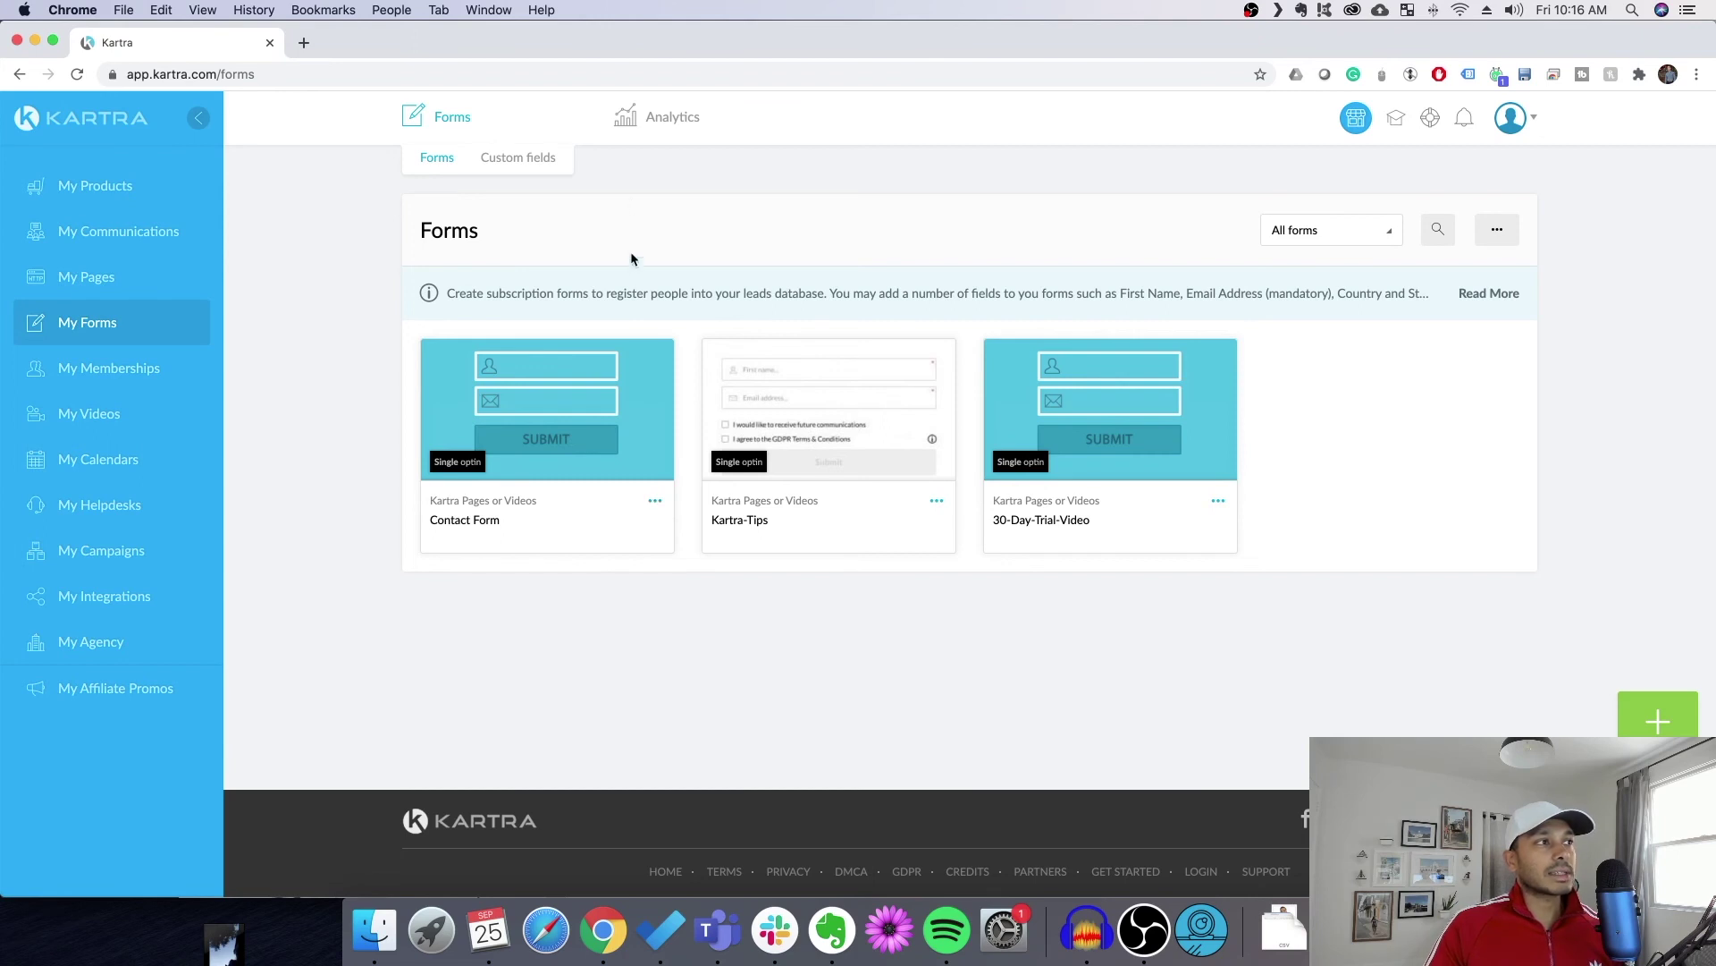
{"action": "left_click", "coordinate": [666, 121]}
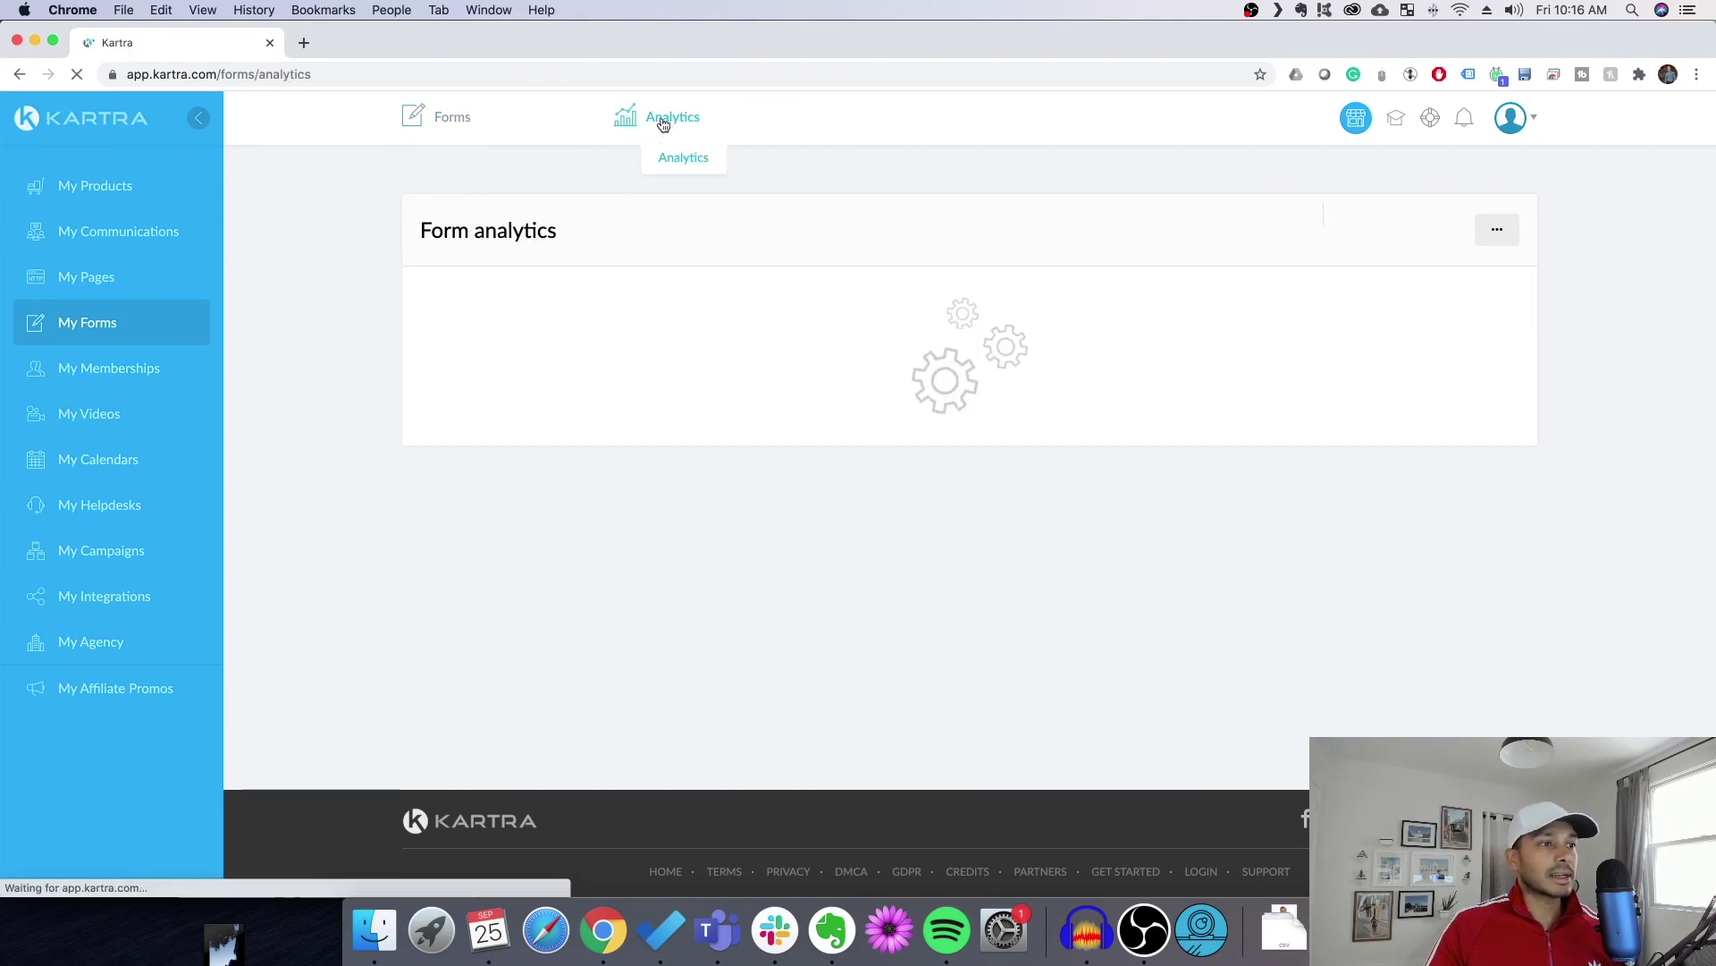
{"action": "scroll", "coordinate": [739, 382], "scroll_direction": "down", "scroll_amount": 4}
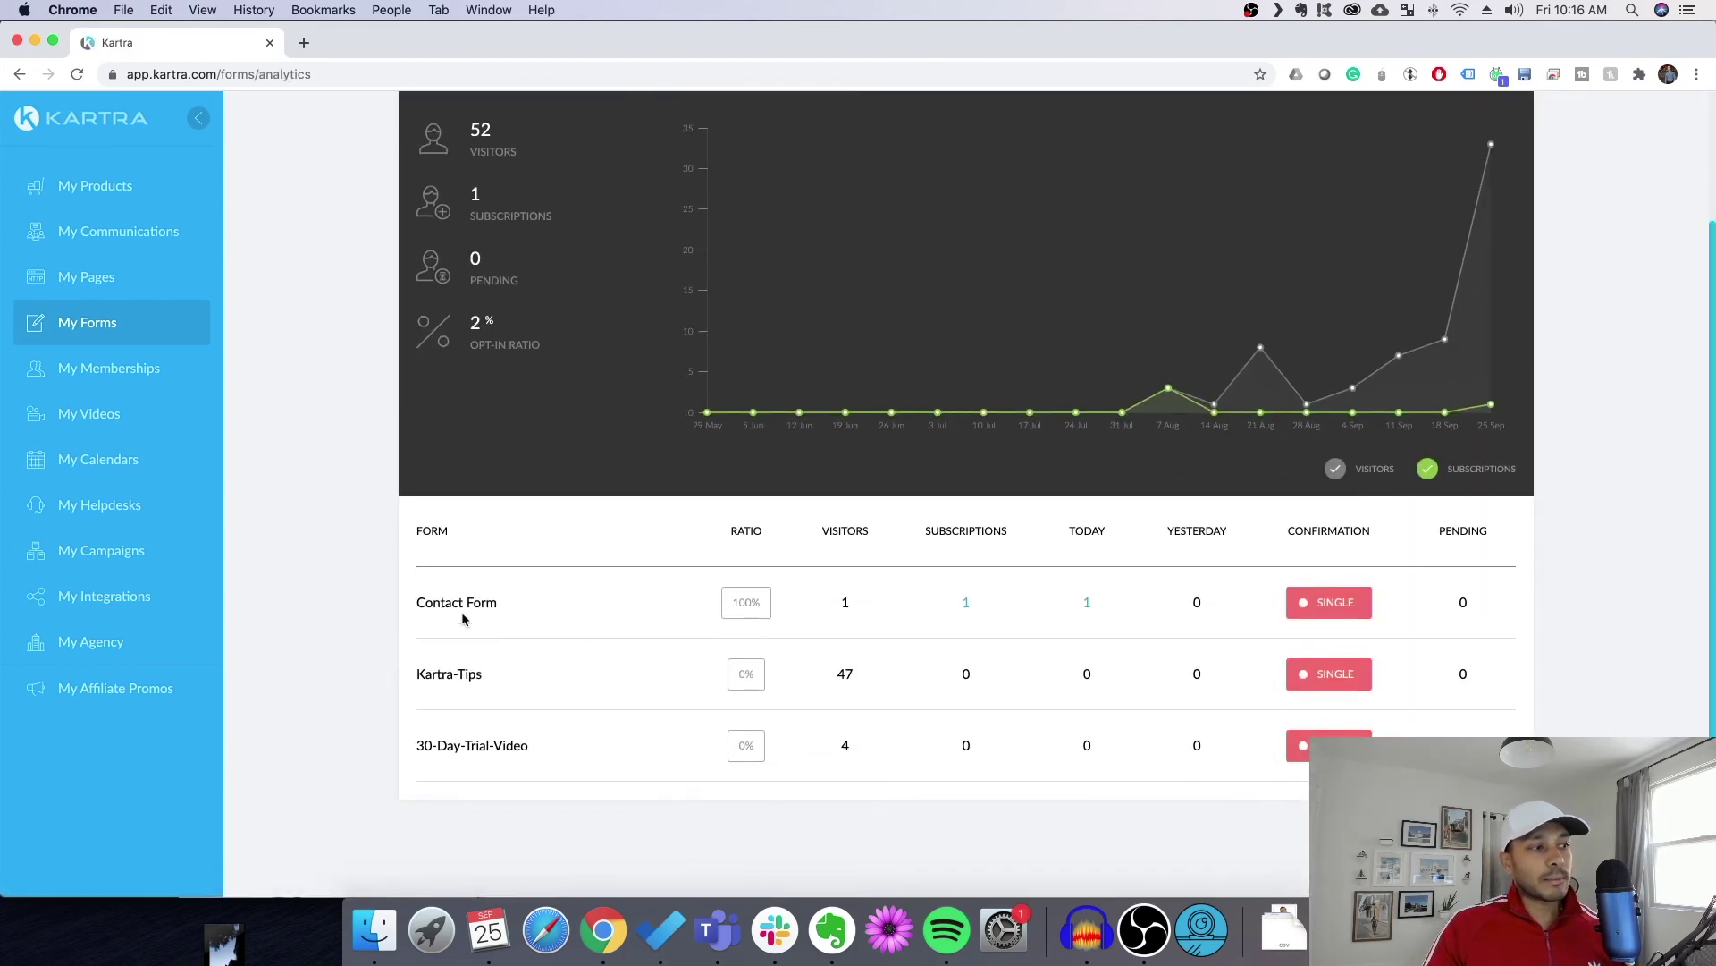
{"action": "left_click", "coordinate": [1087, 604]}
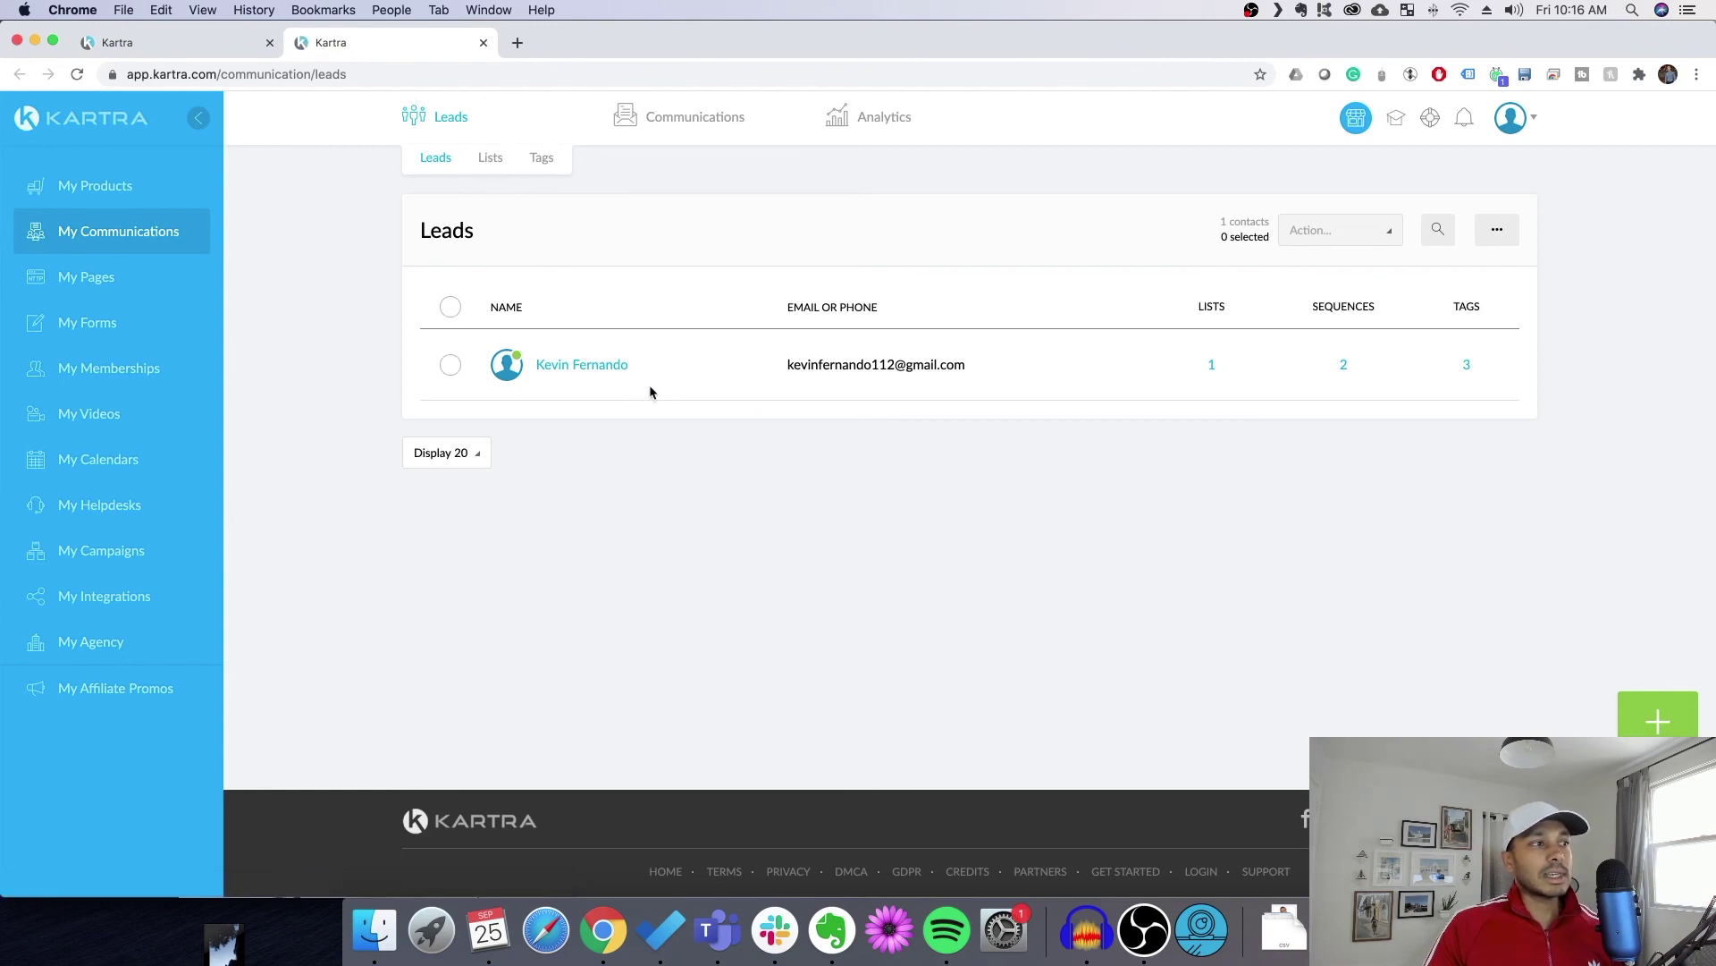
Review the subscribed lead's profile for its tags and the submitted Message custom field, and close the profile
{"action": "left_click", "coordinate": [585, 369]}
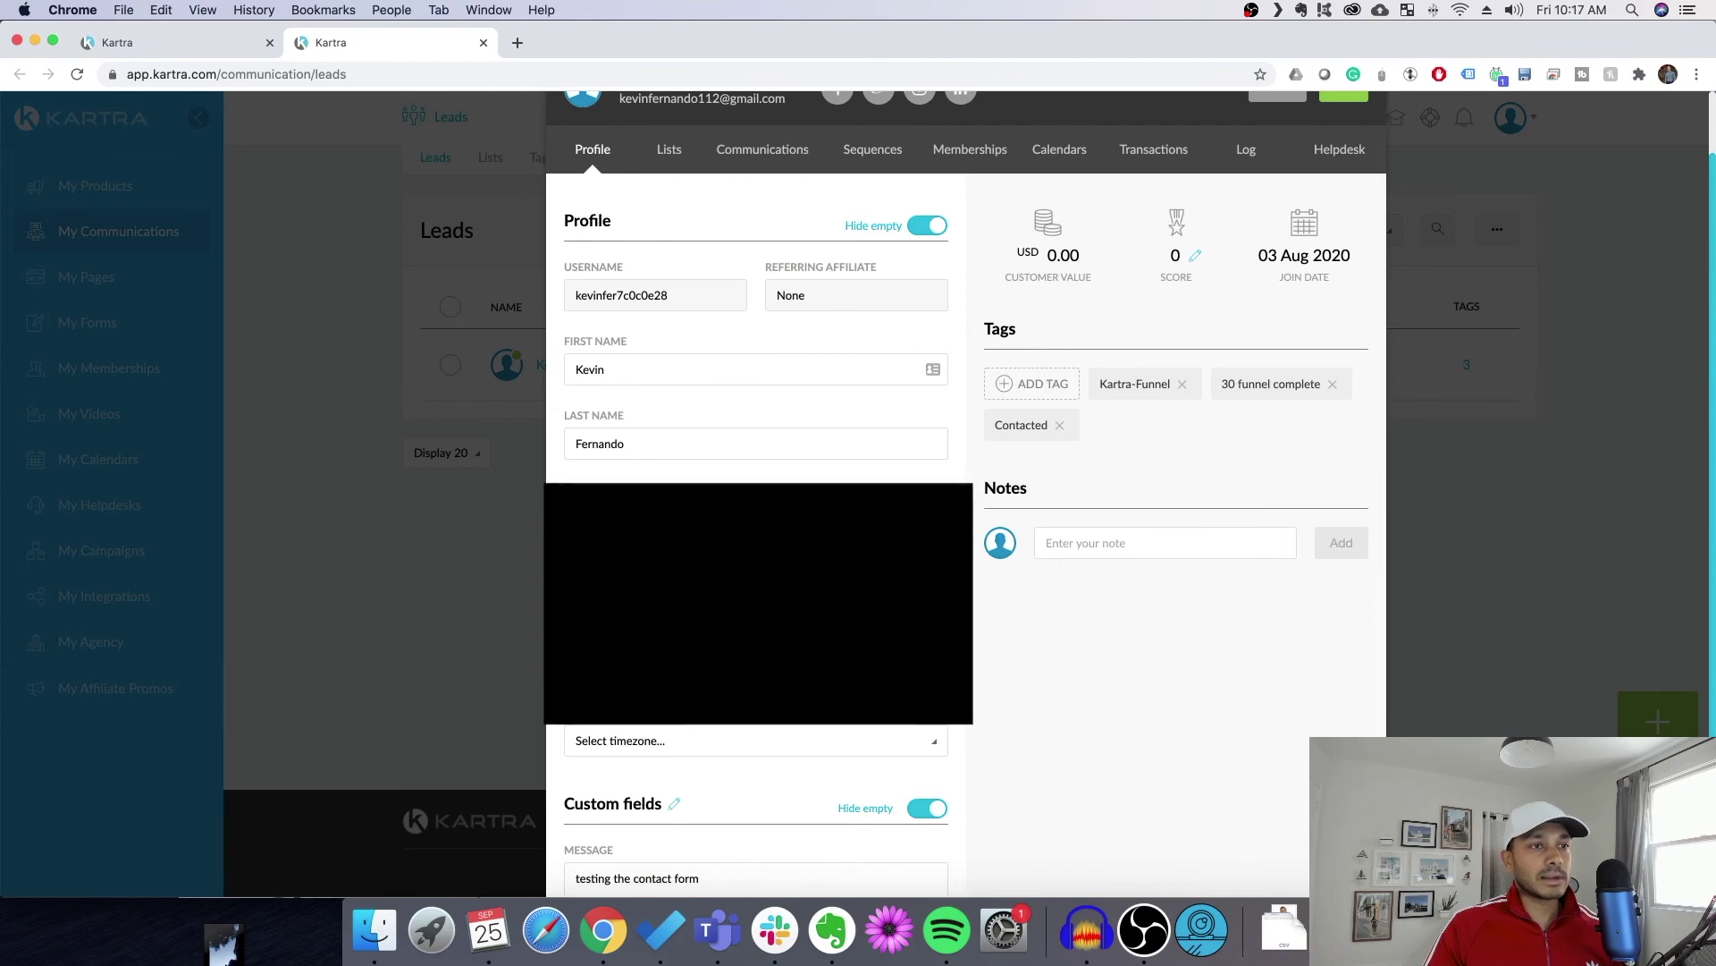
{"action": "scroll", "coordinate": [614, 697], "scroll_direction": "down", "scroll_amount": 2}
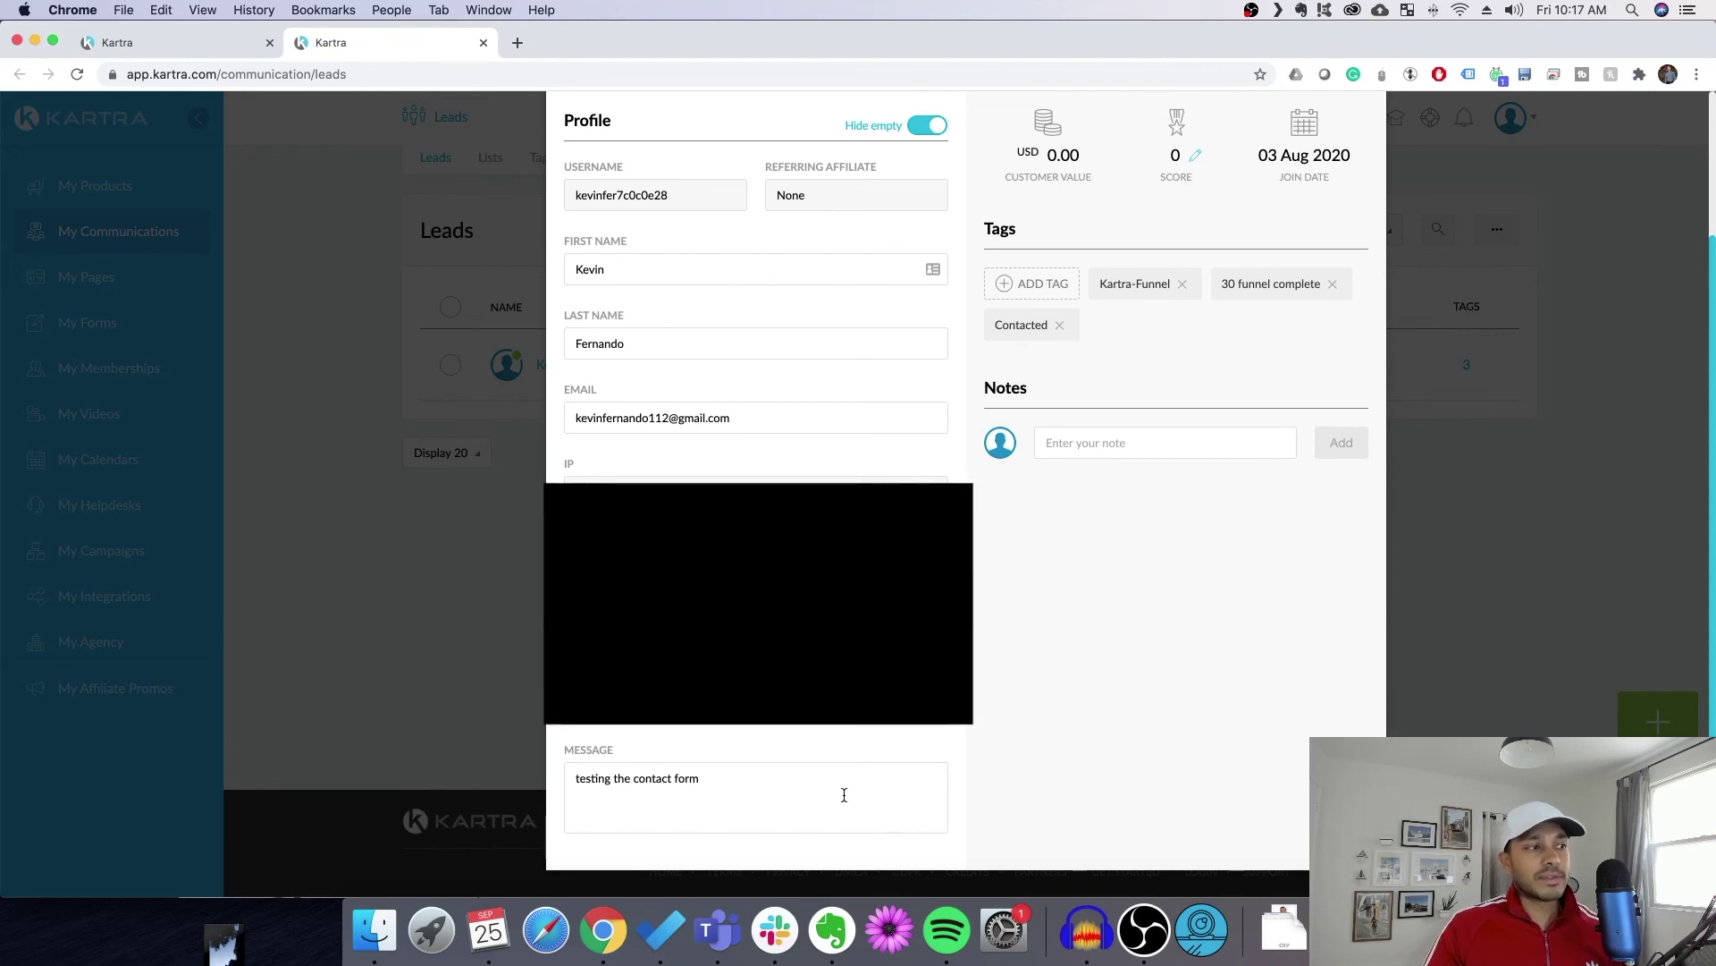
{"action": "scroll", "coordinate": [850, 797], "scroll_direction": "up", "scroll_amount": 2}
{"action": "key", "text": "Escape"}
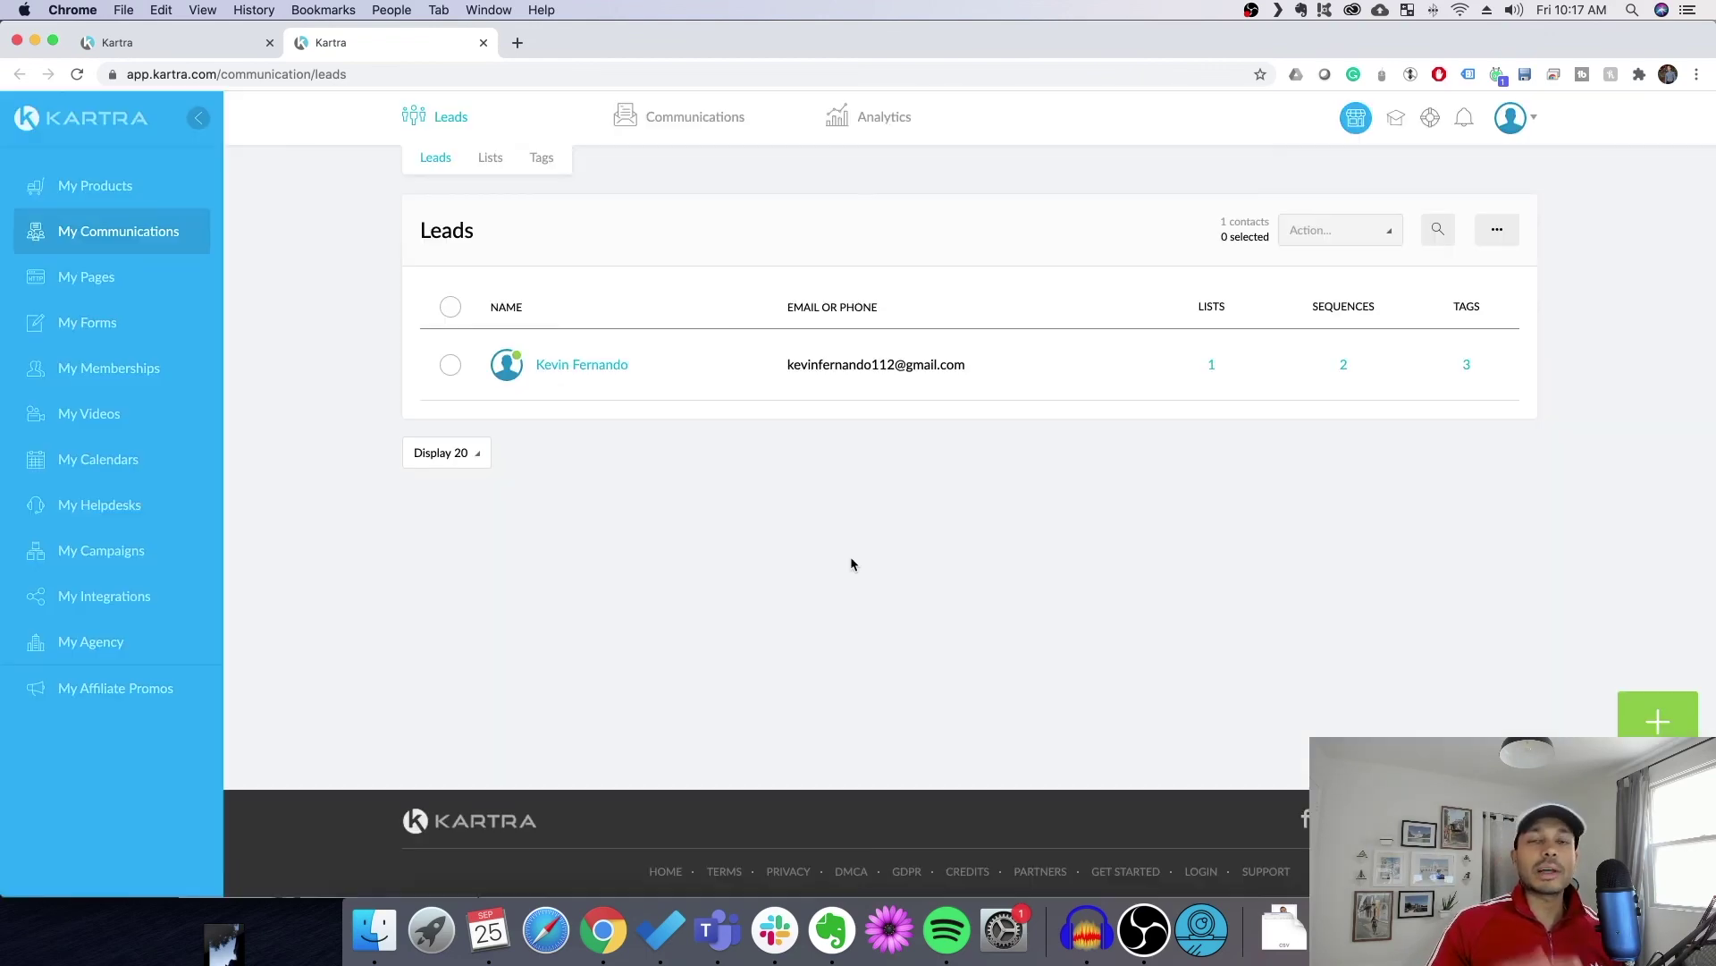